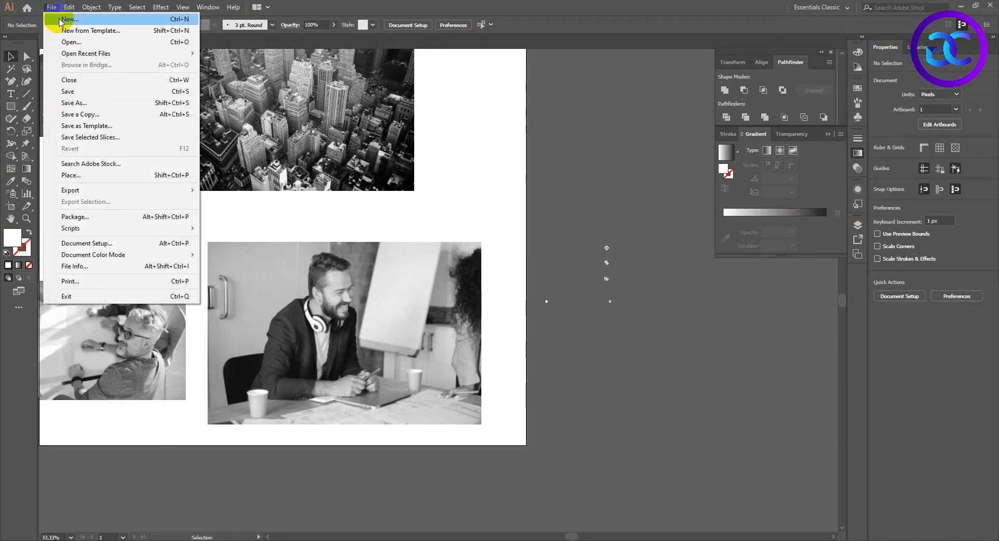
Start a new print document from the A4 preset with inches as the unit.
left_click(47, 16)
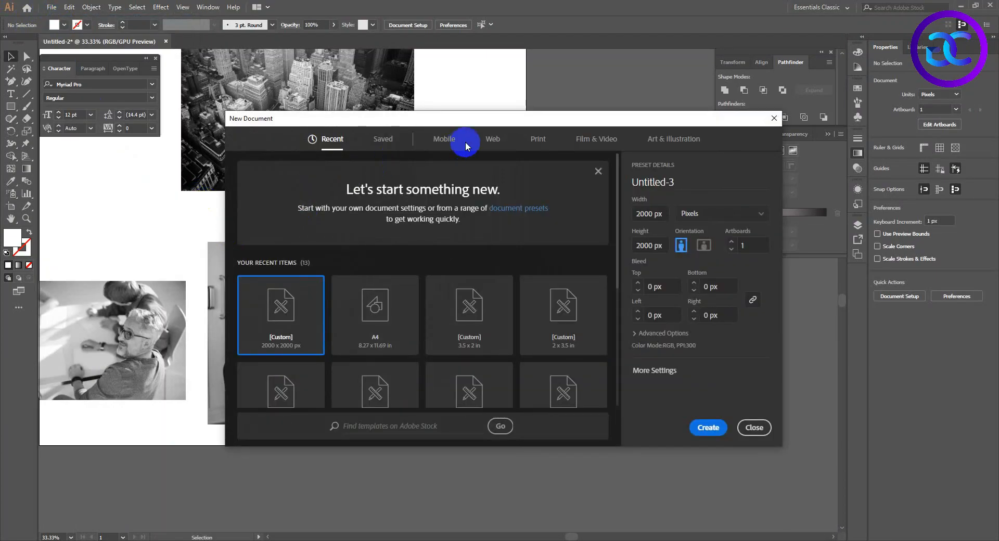
left_click(537, 140)
left_click(378, 215)
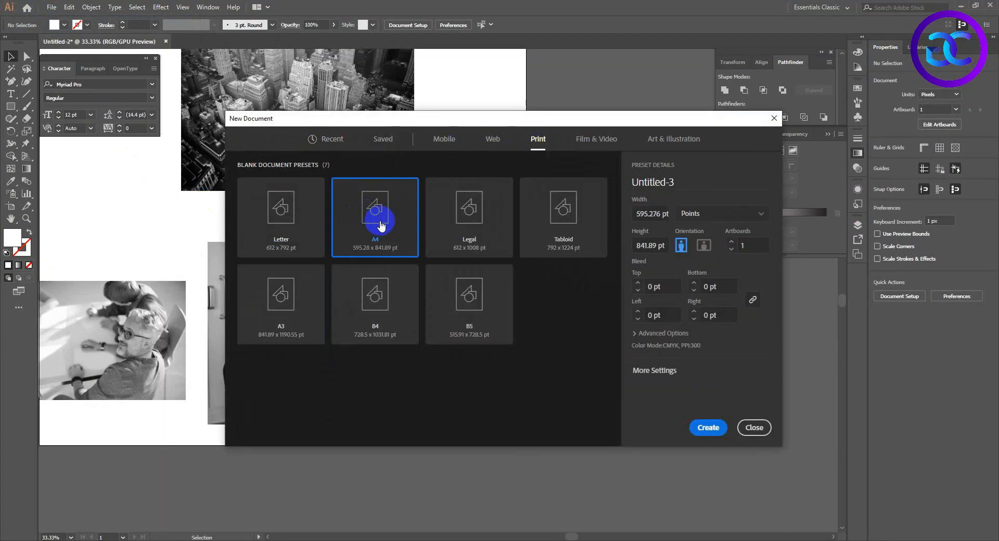
left_click(718, 214)
left_click(707, 237)
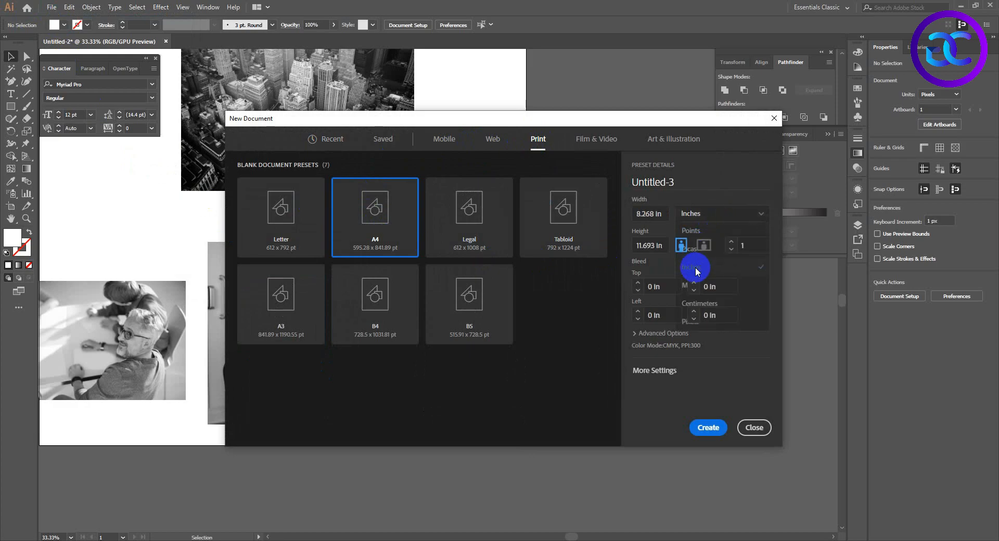
Set the bleed to 0.125 in on all sides and the color mode to RGB, and create the document.
left_click(650, 287)
left_click(653, 287)
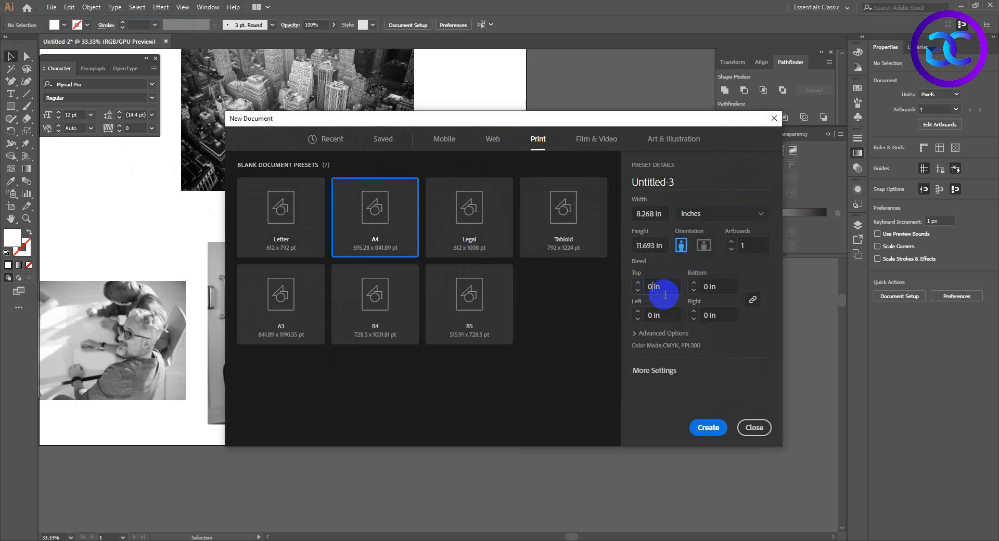
key("Left")
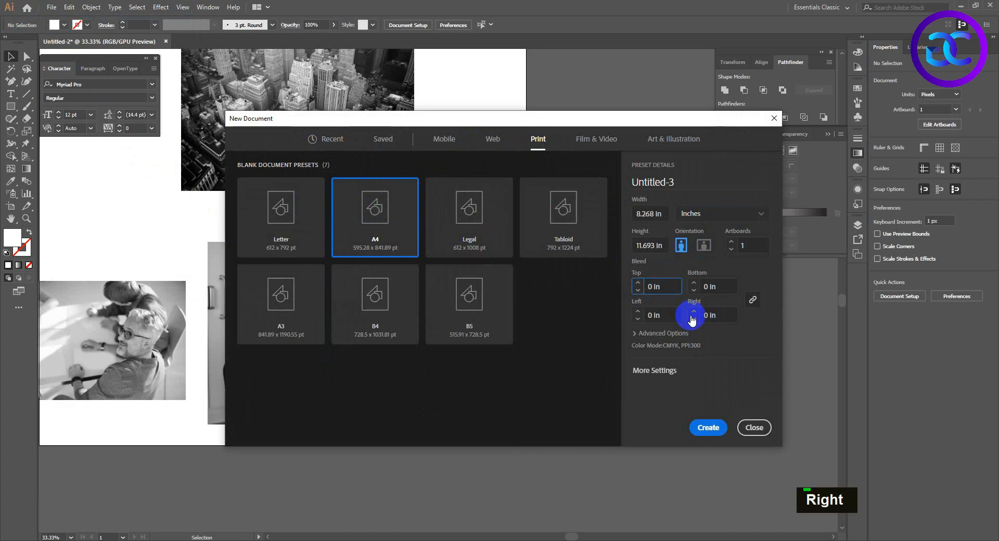
type(".125")
left_click(635, 333)
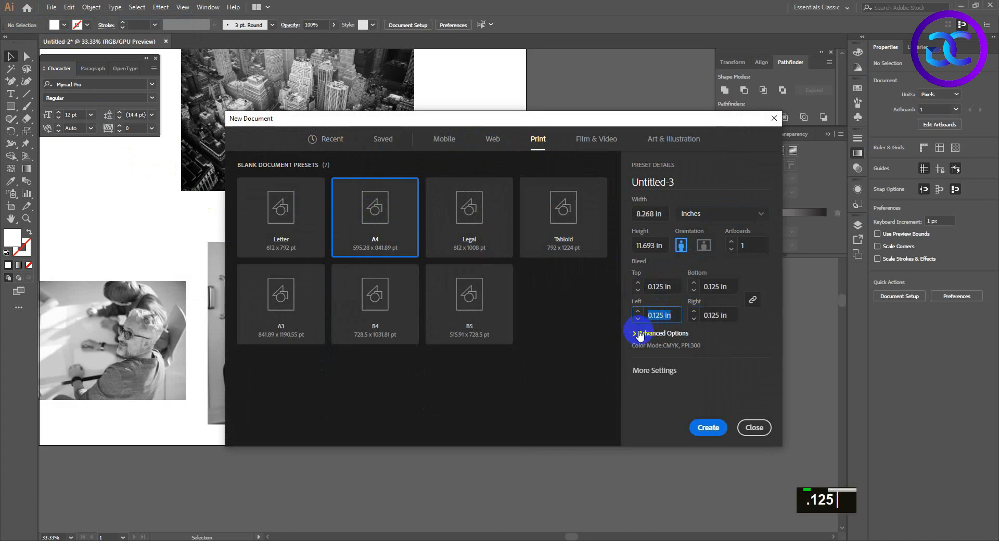
left_click(665, 316)
left_click(658, 337)
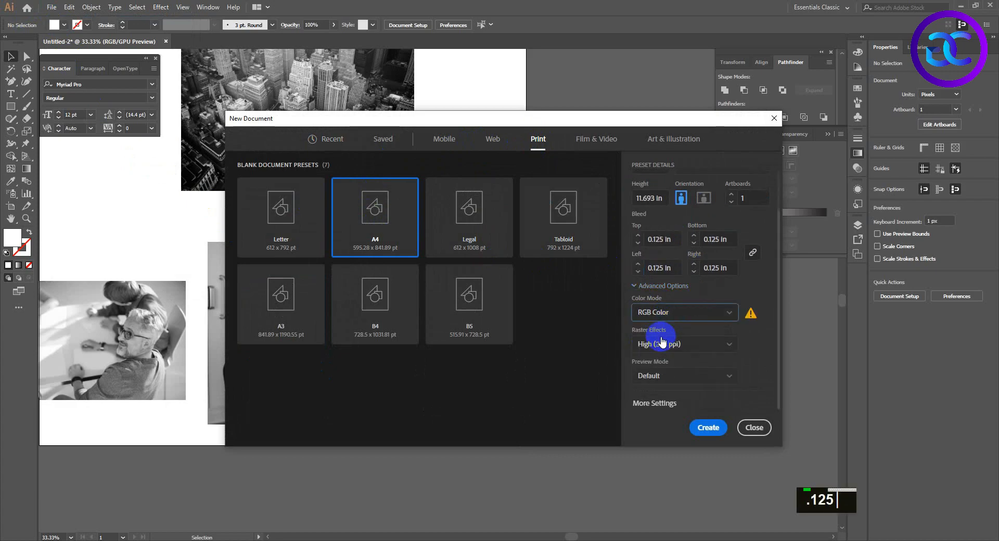
left_click(703, 429)
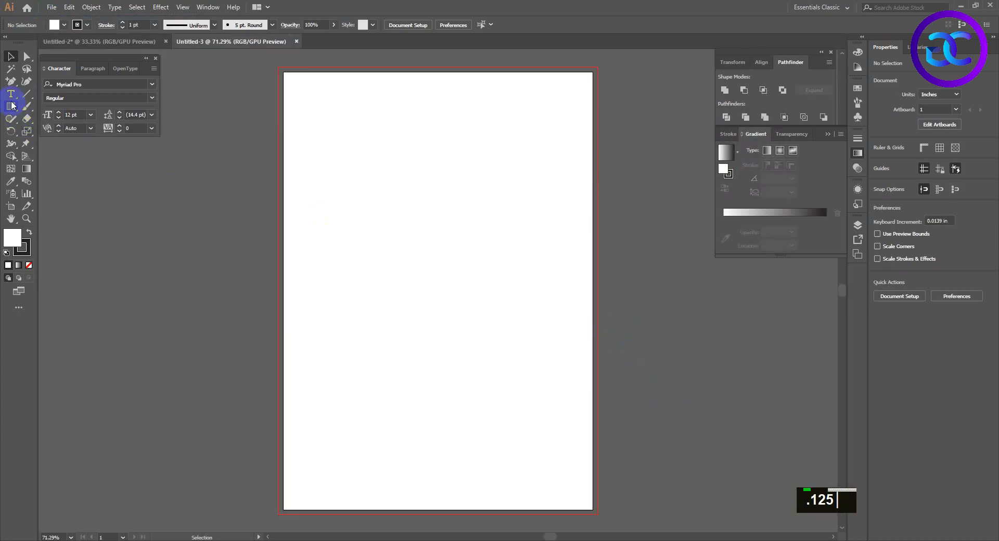
Draw a white rectangle without a stroke covering the entire artboard, about 8.27 × 11.69 in.
left_click(12, 106)
left_click(87, 24)
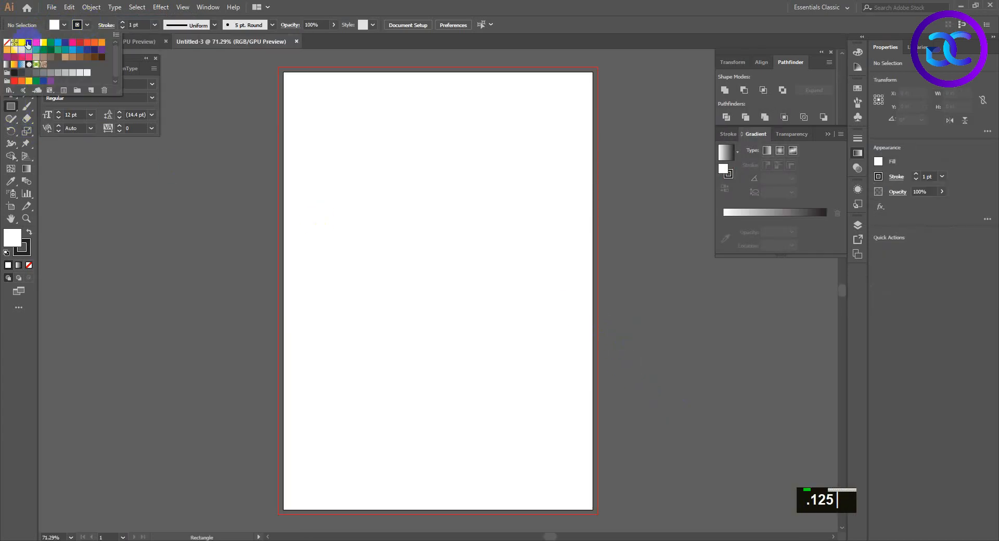
left_click(6, 42)
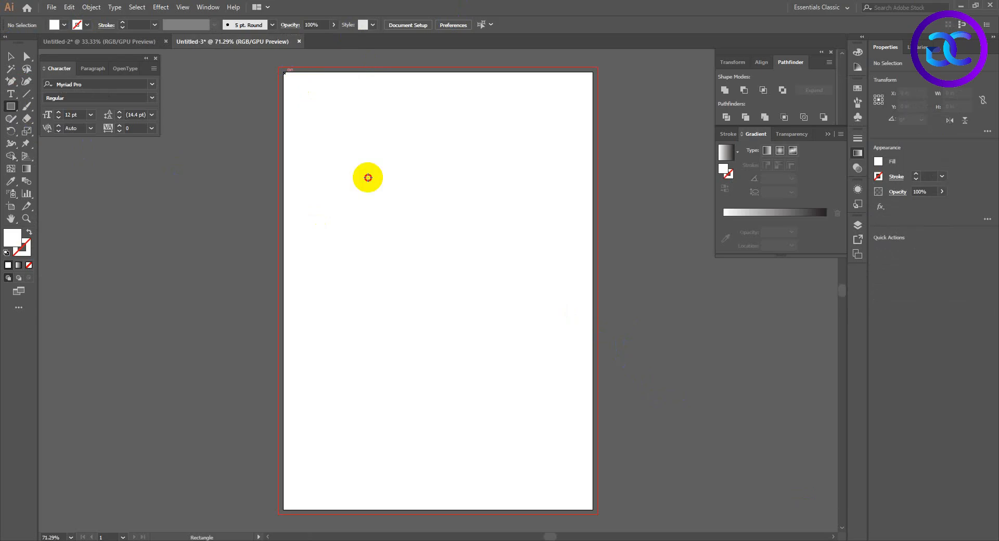
left_click_drag(283, 72, 592, 510)
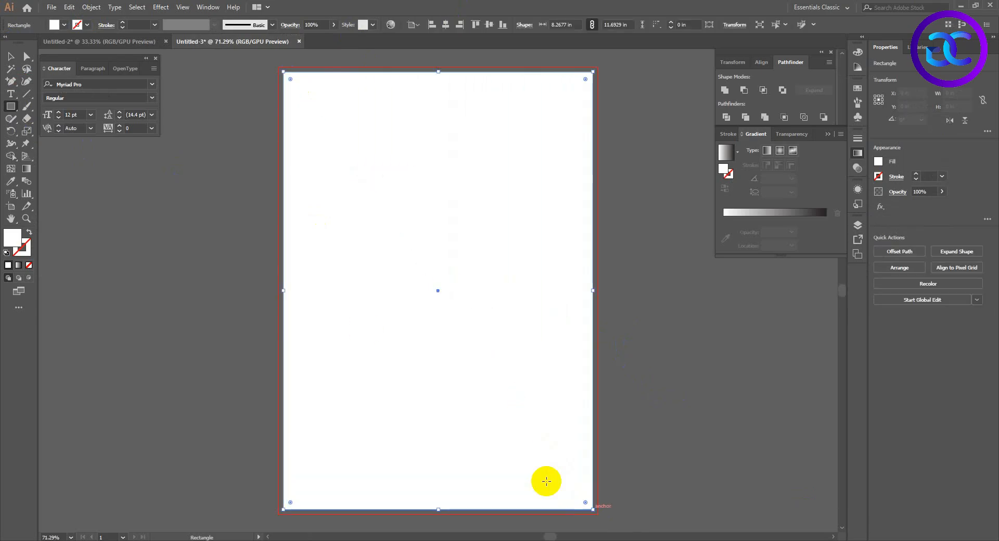
Offset the rectangle's path by -0.5 in and convert the offset path into a locked margin guide.
left_click(91, 6)
mouse_move(225, 249)
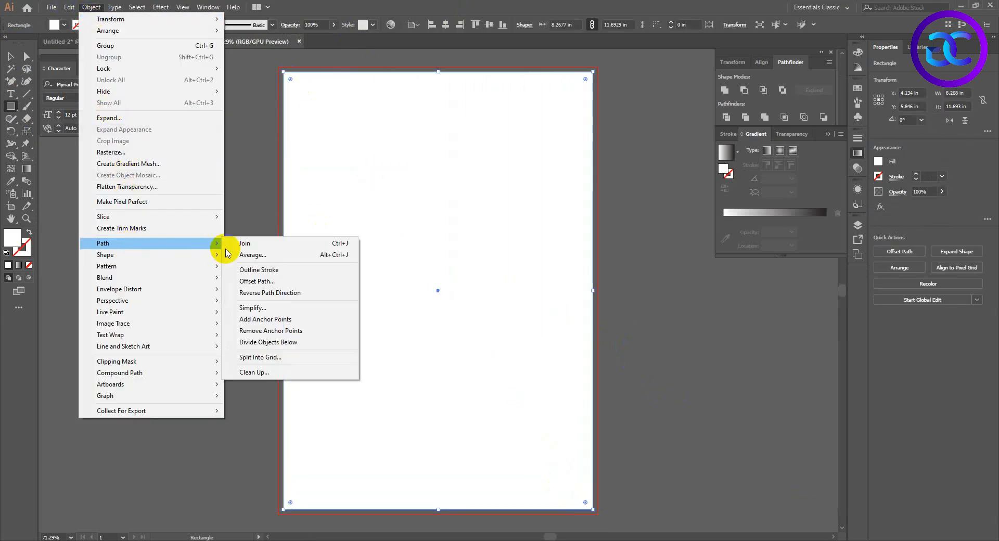
left_click(253, 281)
left_click(180, 257)
left_click(231, 202)
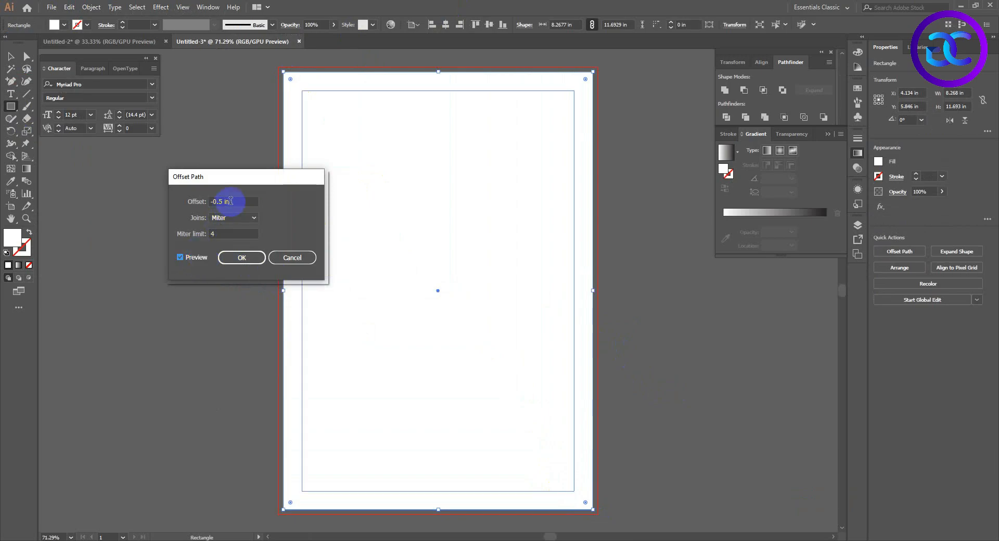
double_click(215, 202)
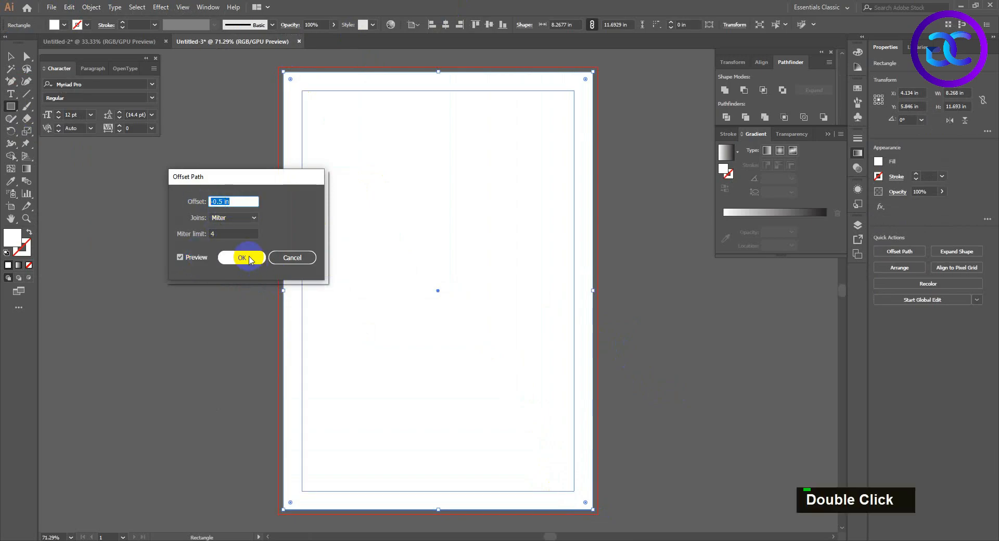
left_click(250, 259)
key("ctrl+5")
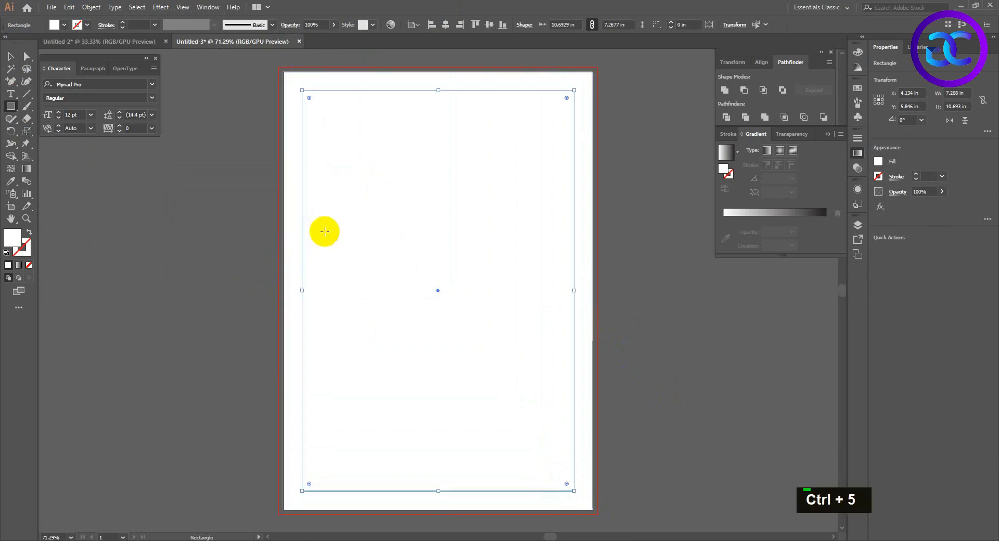
key("ctrl+2")
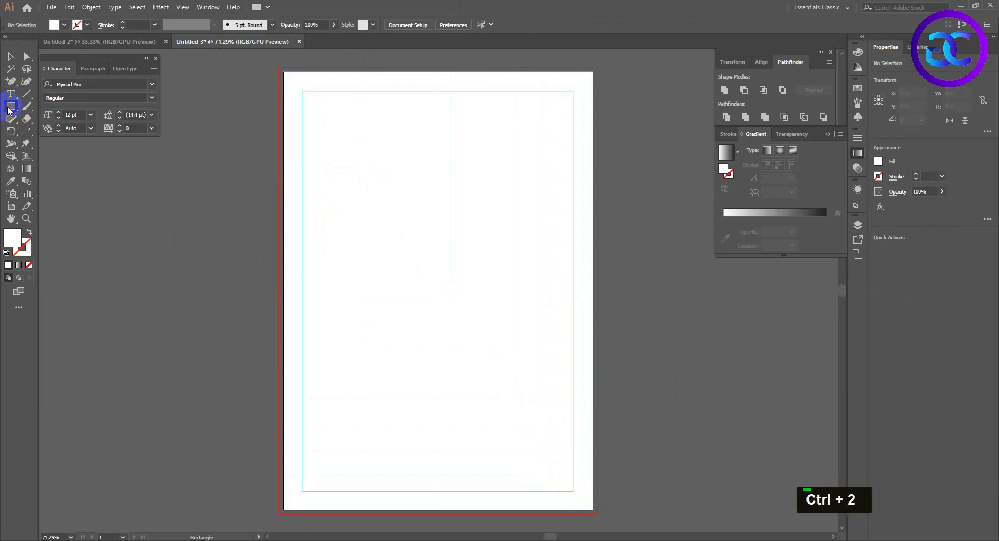
Draw and lock a white rectangle covering the full bleed area, and delete the original artboard-sized rectangle.
left_click_drag(281, 70, 591, 509)
key("ctrl+2")
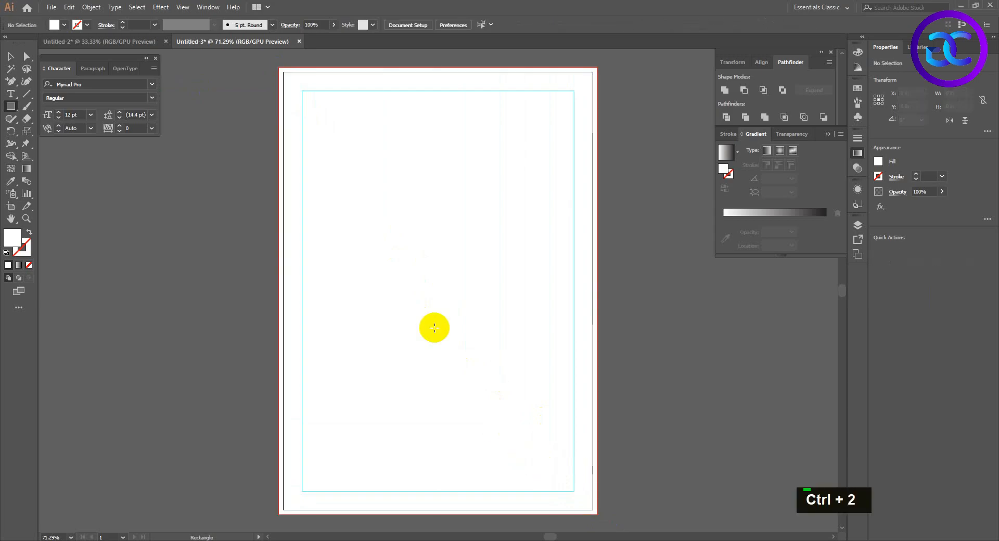
key("v")
left_click(339, 125)
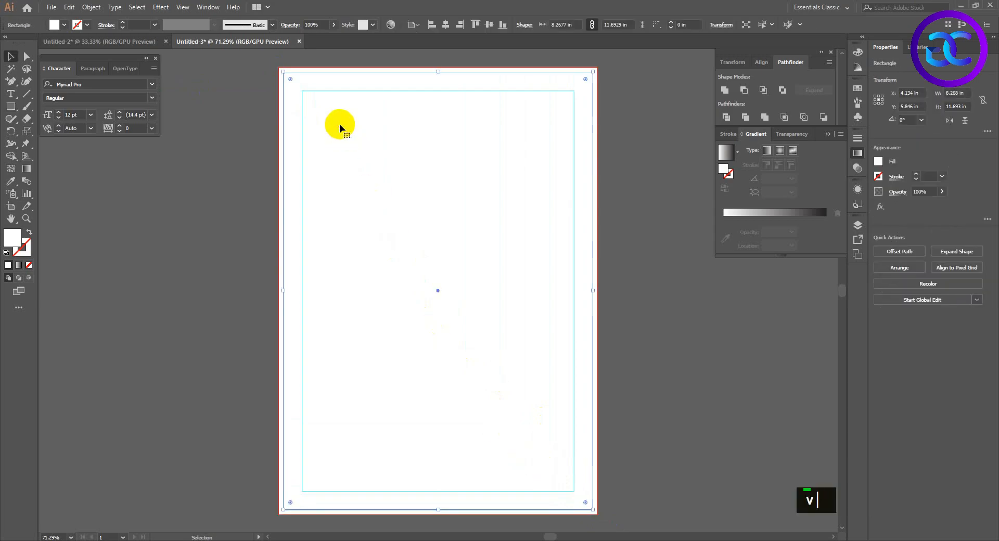
double_click(582, 321)
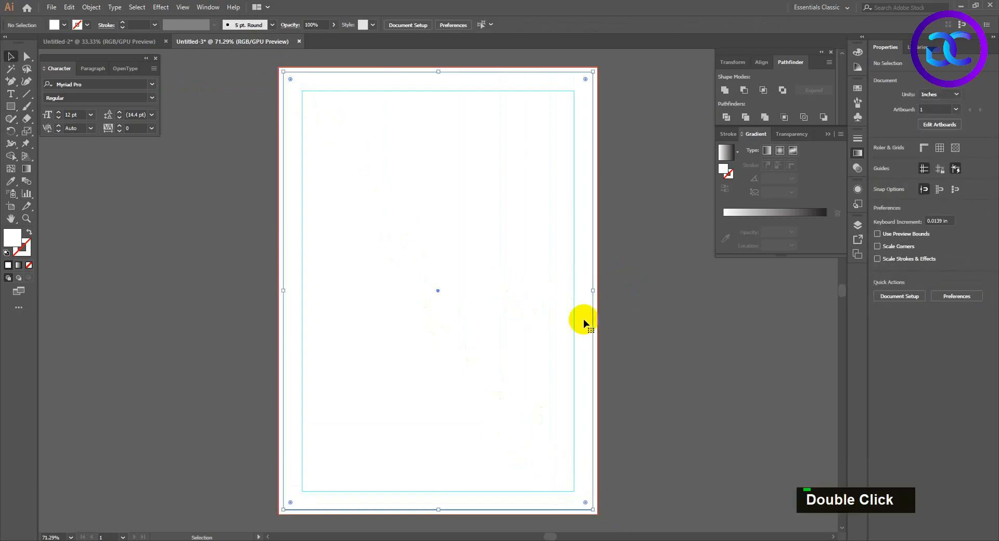
left_click_drag(586, 241, 612, 258)
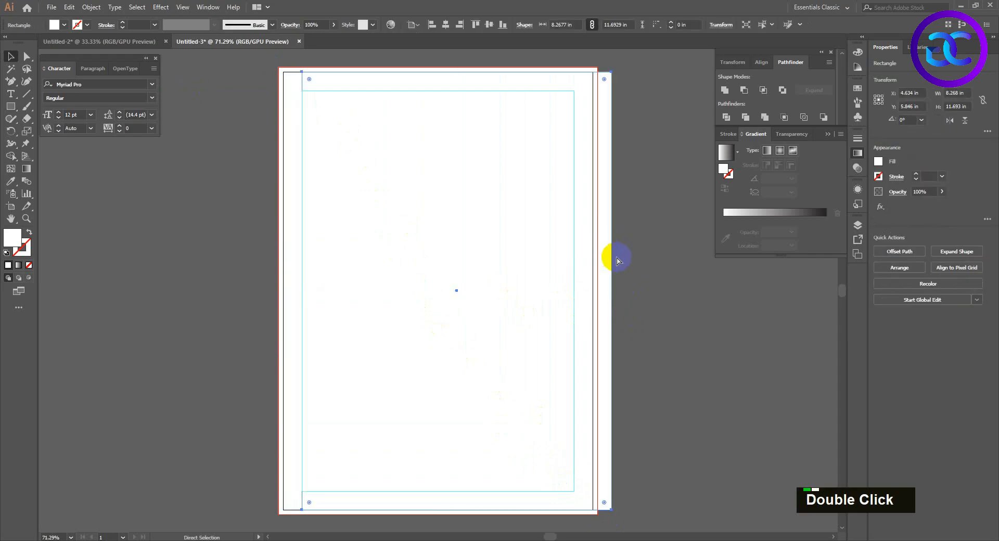
key("ctrl+z")
key("Delete")
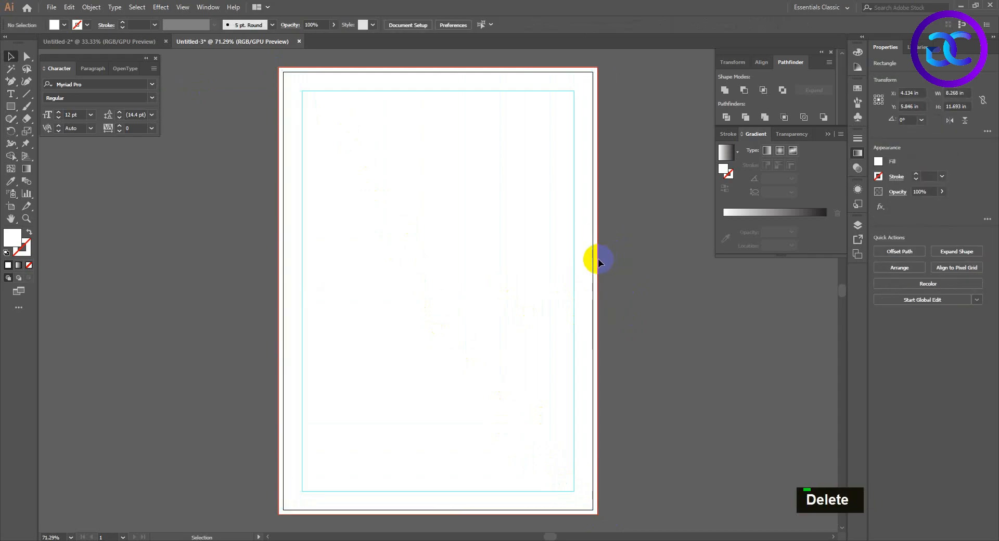
Draw a white rectangle about 9.65 × 5.4 in across the middle of the page, extending past both sides.
key("space")
left_click_drag(433, 224, 455, 210)
key("space")
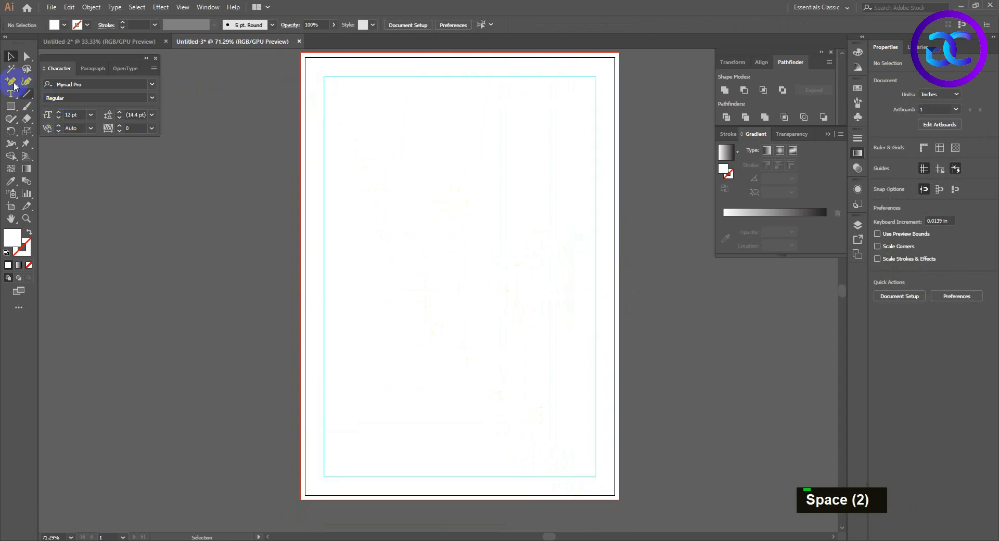
left_click(11, 106)
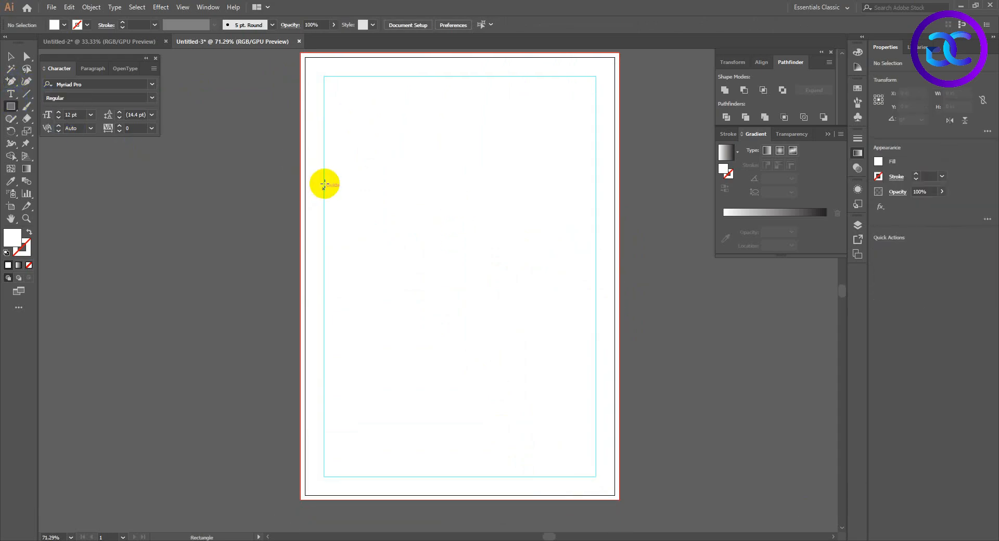
left_click_drag(292, 167, 654, 369)
Shear the wide rectangle vertically into a slanted band rising to the right, and move it up and left on the page.
right_click(27, 131)
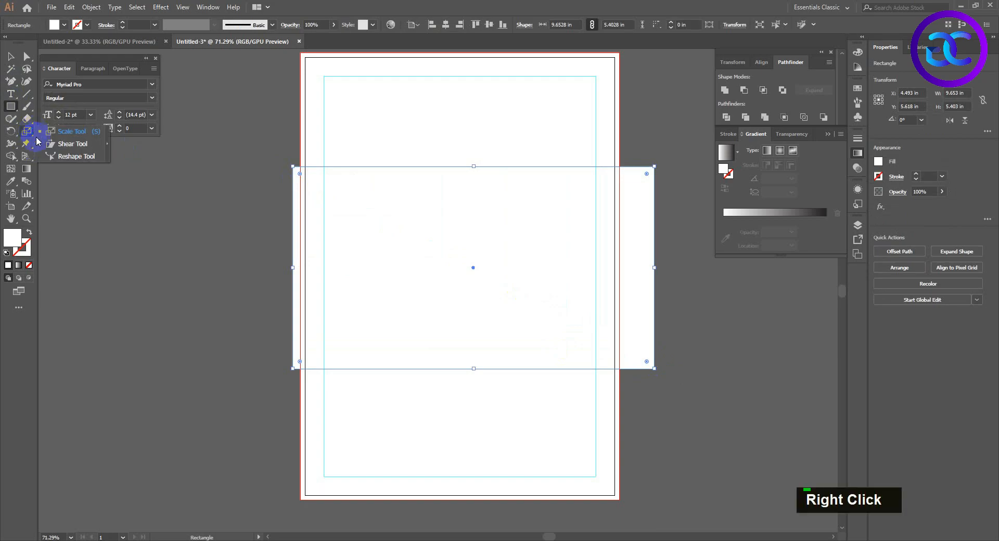
left_click(57, 143)
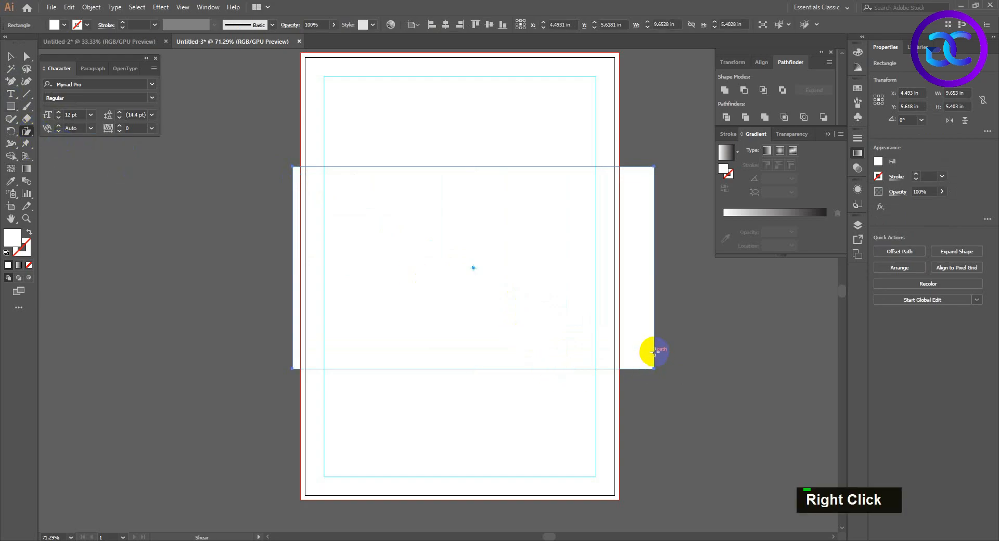
left_click_drag(654, 352, 644, 259)
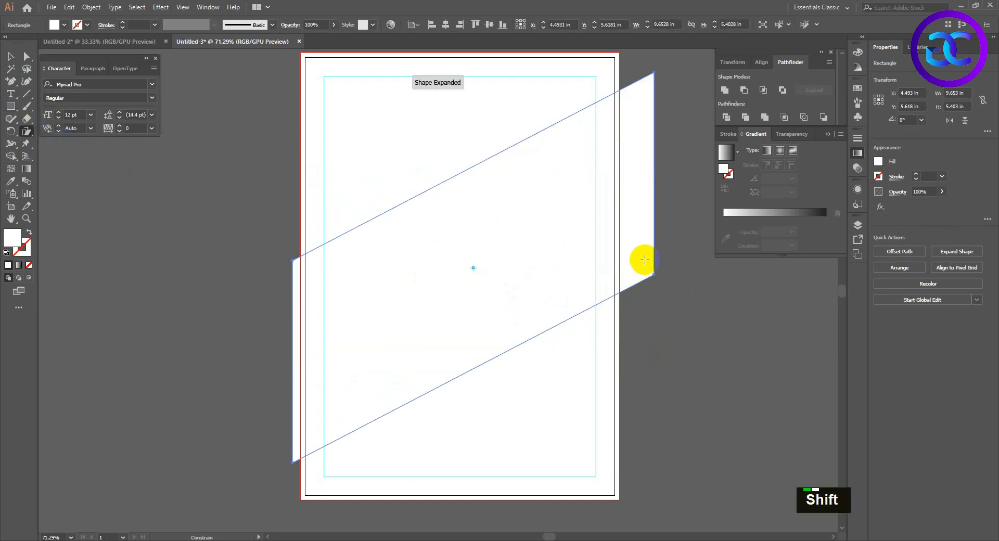
key("v")
left_click_drag(472, 298, 459, 270)
left_click(628, 311)
Draw a rectangle about 8.52 × 9.5 in from the top bleed edge and trim the slanted band's overhangs outside it with Shape Builder.
left_click(11, 108)
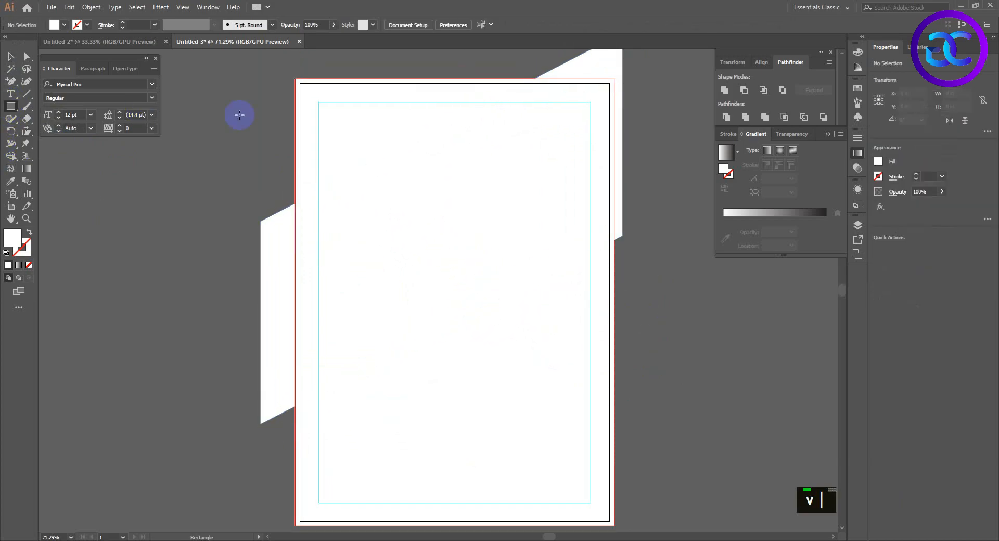
left_click_drag(298, 78, 614, 434)
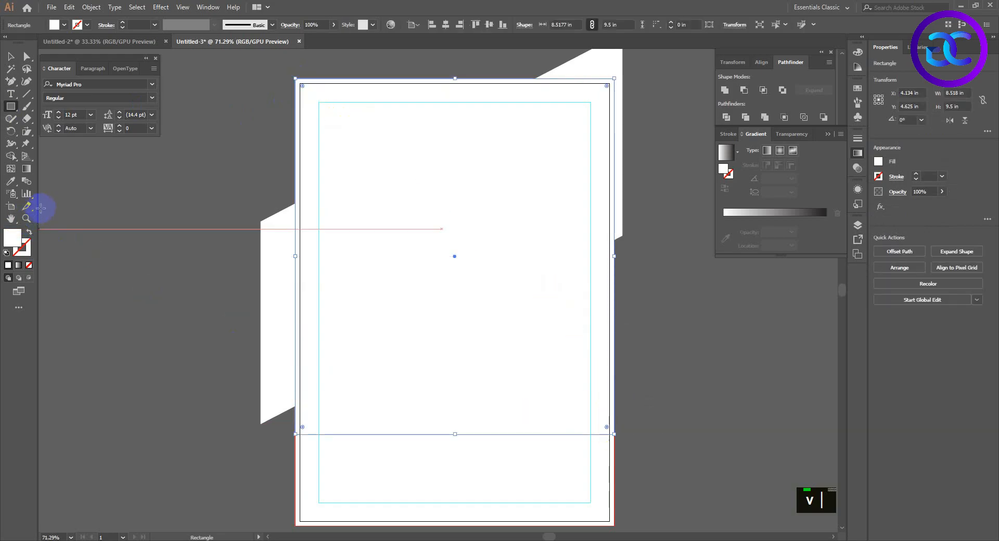
left_click(14, 157)
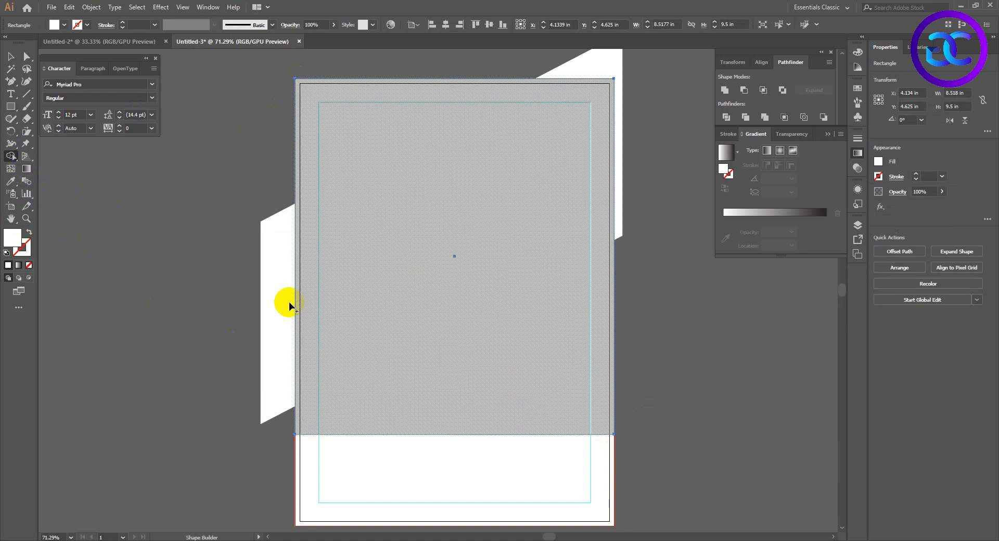
key("v")
left_click(281, 305, "shift")
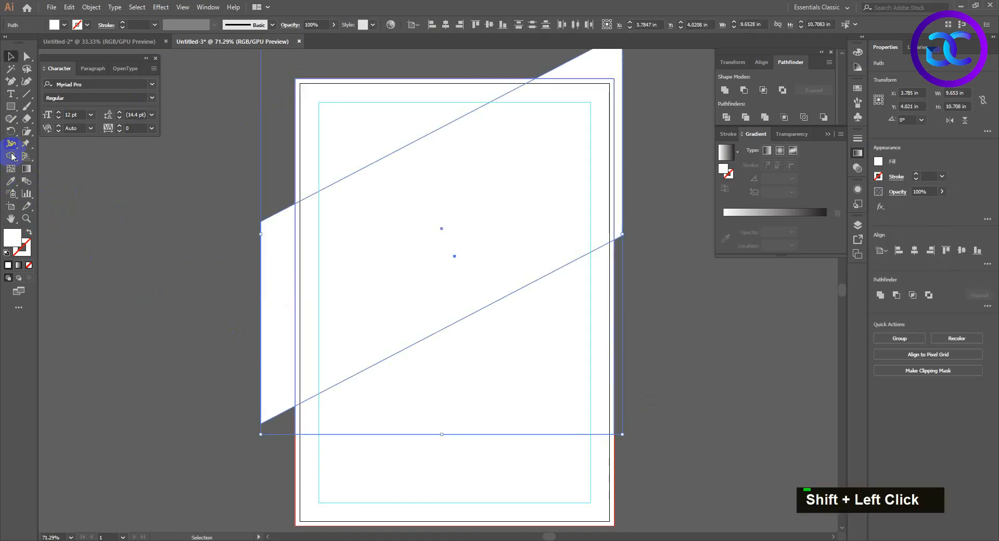
left_click(14, 157)
left_click(279, 312, "alt")
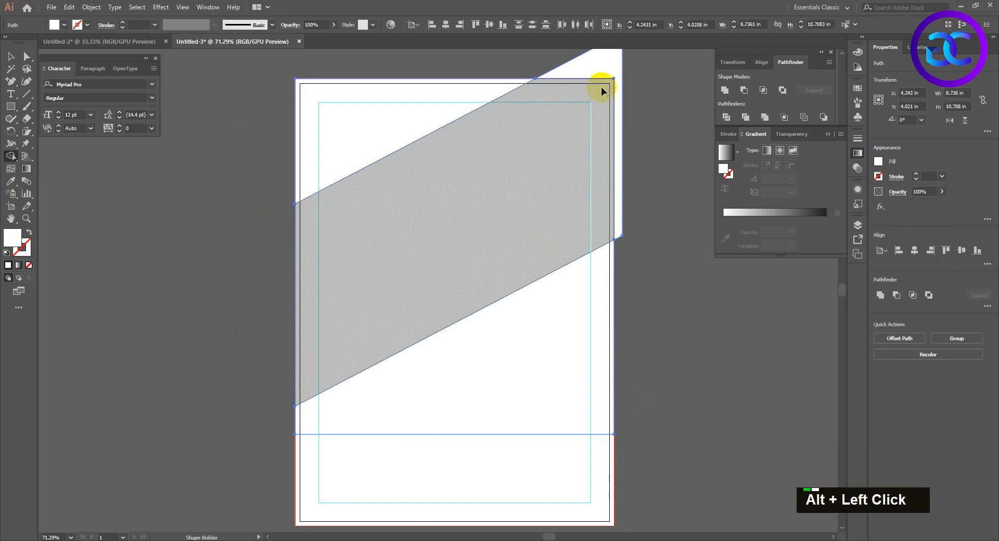
left_click(617, 197, "alt")
Delete the leftover shapes from the trim on the page.
key("v")
double_click(568, 345)
key("Delete")
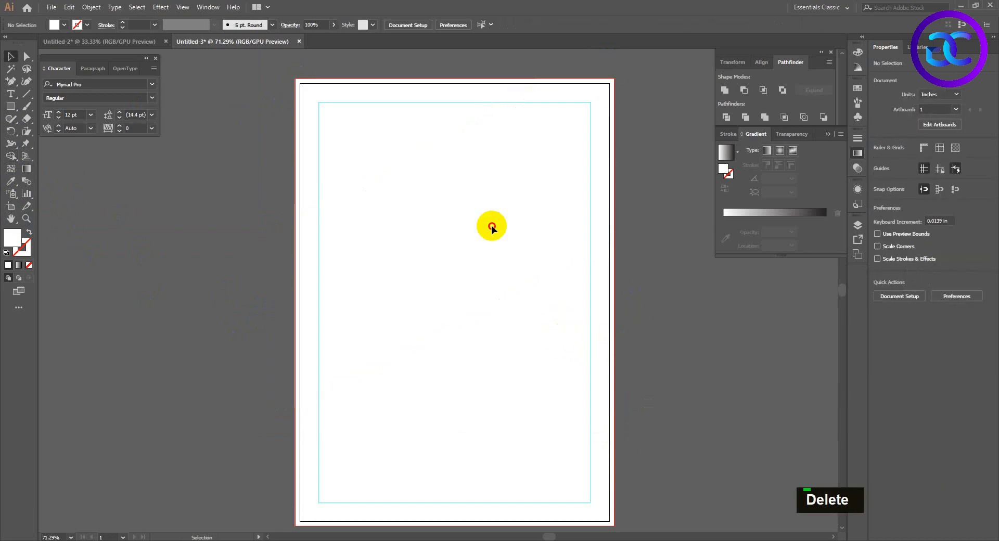
left_click(491, 226)
key("Delete")
Copy the photo of the man with glasses from Untitled-2 into the new document and place it over the page's upper half.
left_click(102, 42)
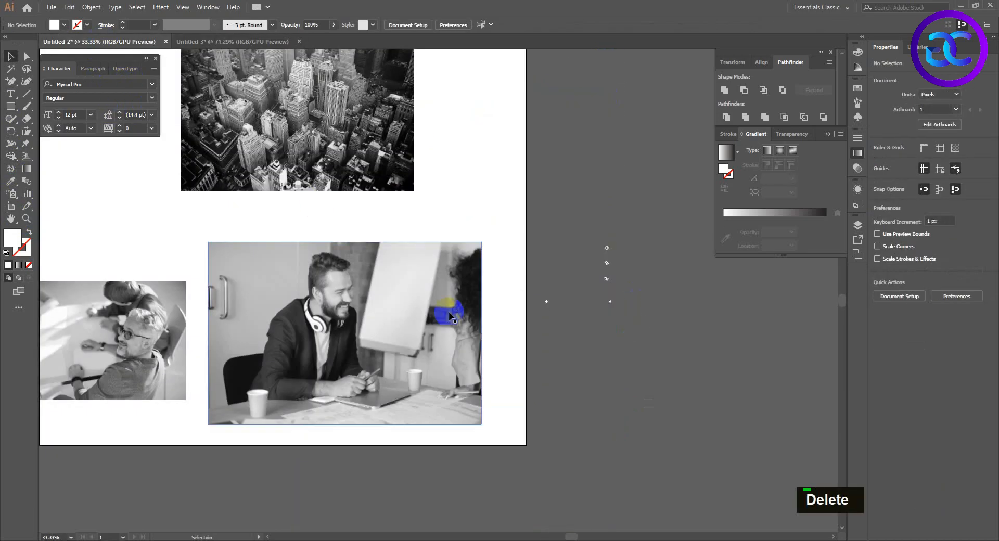
left_click(156, 290)
key("ctrl+c")
left_click(267, 41)
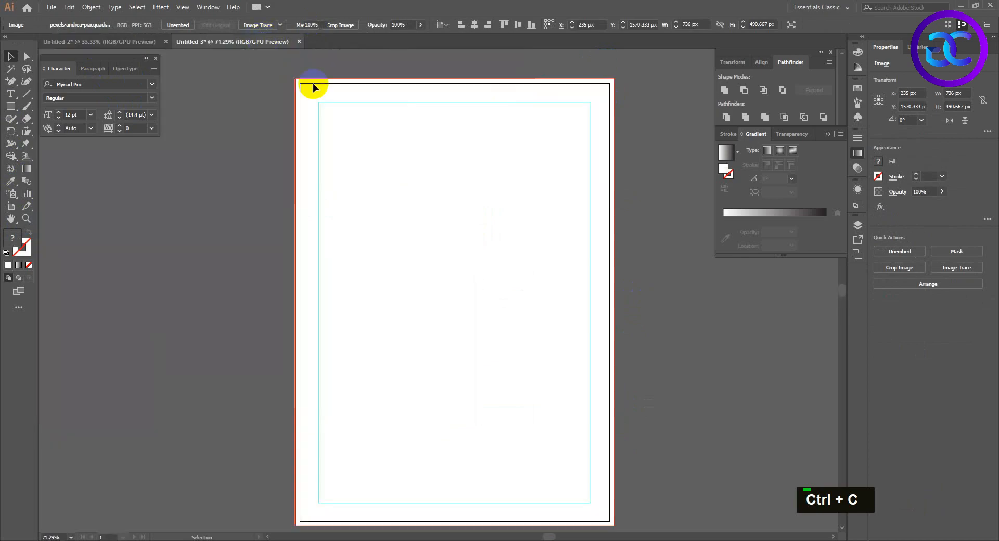
key("ctrl+v")
left_click_drag(585, 248, 601, 183)
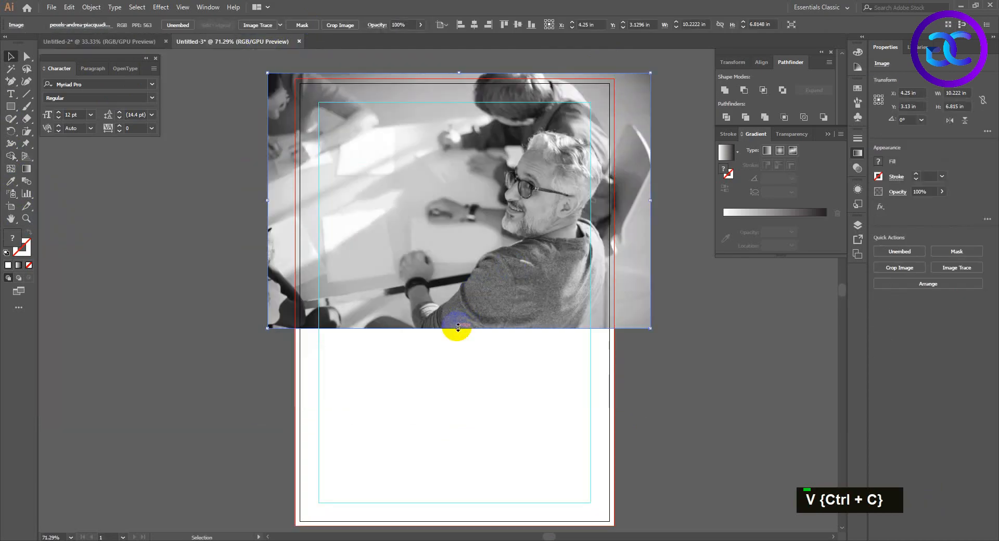
Enlarge the photo of the man with glasses to about 13.28 × 8.86 in over the slanted band.
left_click_drag(458, 327, 453, 380)
left_click_drag(535, 353, 486, 343)
left_click(264, 304, "shift")
left_click(353, 434)
left_click(457, 347)
left_click_drag(440, 378, 438, 409)
left_click(368, 323, "shift")
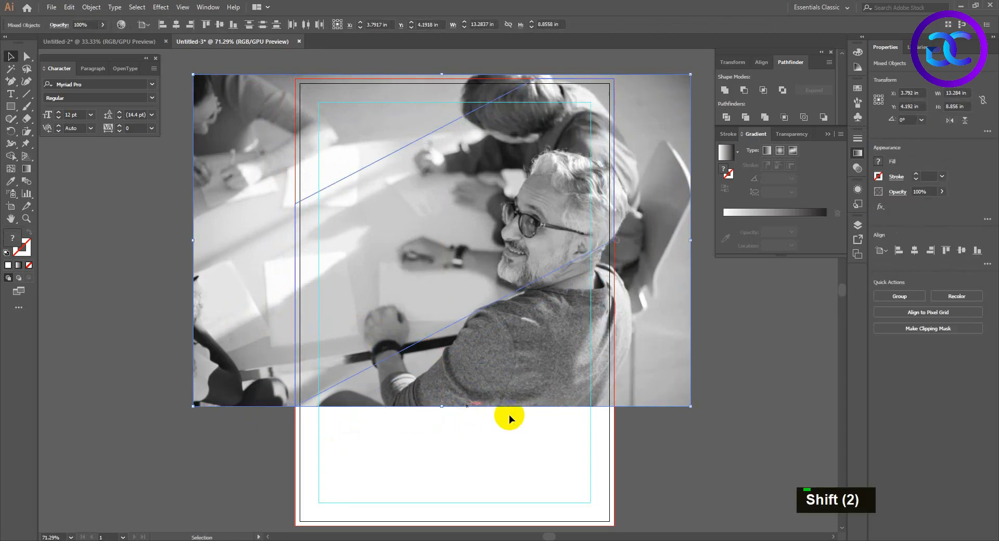
Move the man's photo slightly upward and enlarge it to about 13.96 × 9.31 in.
right_click(508, 245)
left_click(493, 450)
left_click_drag(497, 383, 497, 375)
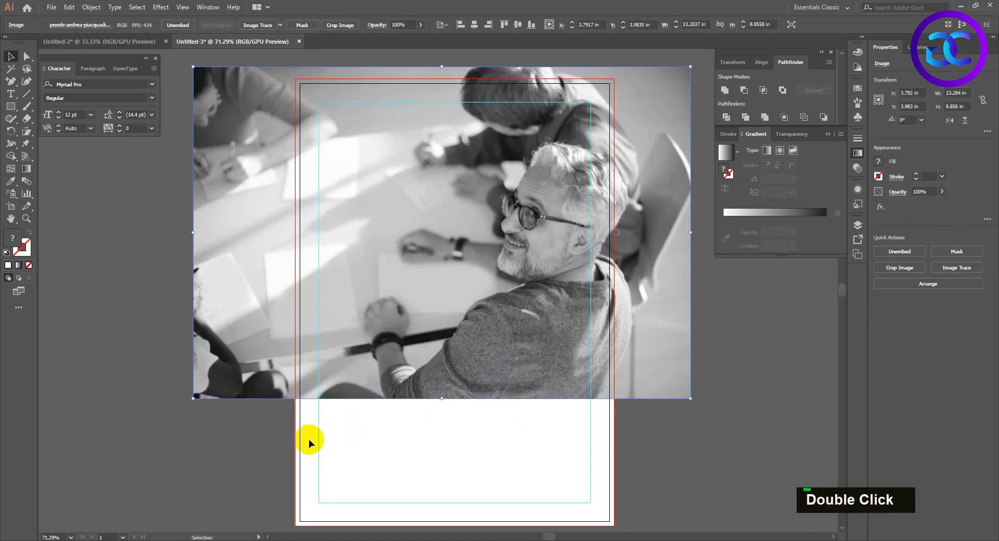
left_click(298, 403, "shift")
left_click(340, 443)
left_click(391, 395)
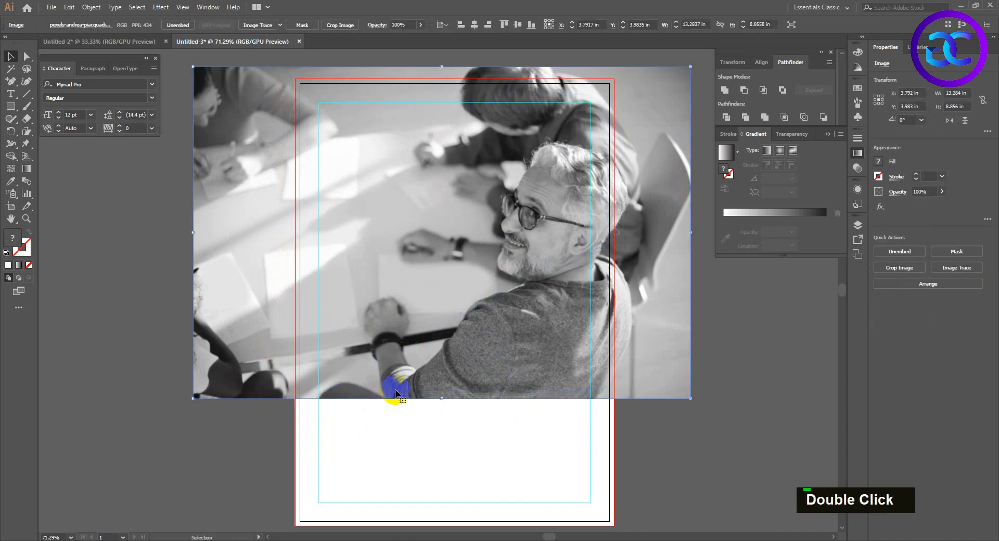
left_click_drag(443, 402, 442, 418)
Send the man's photo to the back and try to clip it into the slanted band.
left_click_drag(453, 444, 344, 269)
right_click(397, 288)
double_click(416, 392)
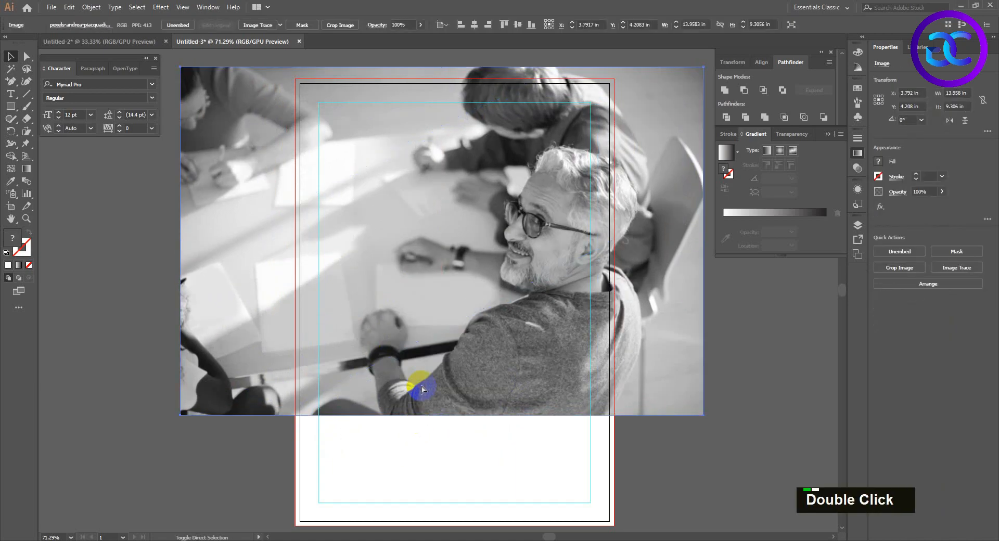
key("ctrl+shift+bracketleft")
left_click(419, 285, "shift")
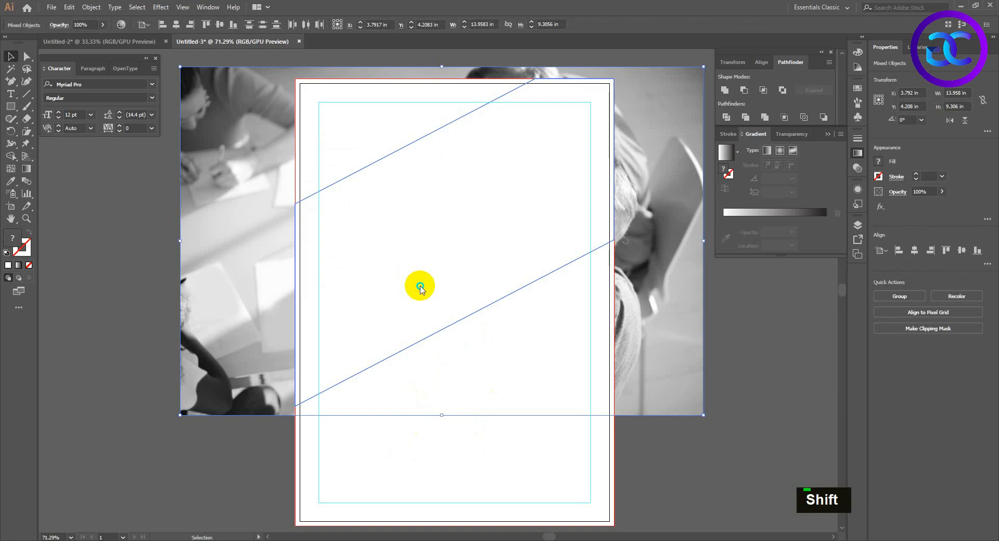
right_click(389, 286)
left_click(402, 357)
Undo the clipping attempt and delete the photo of the man with glasses from the flyer.
key("ctrl+z")
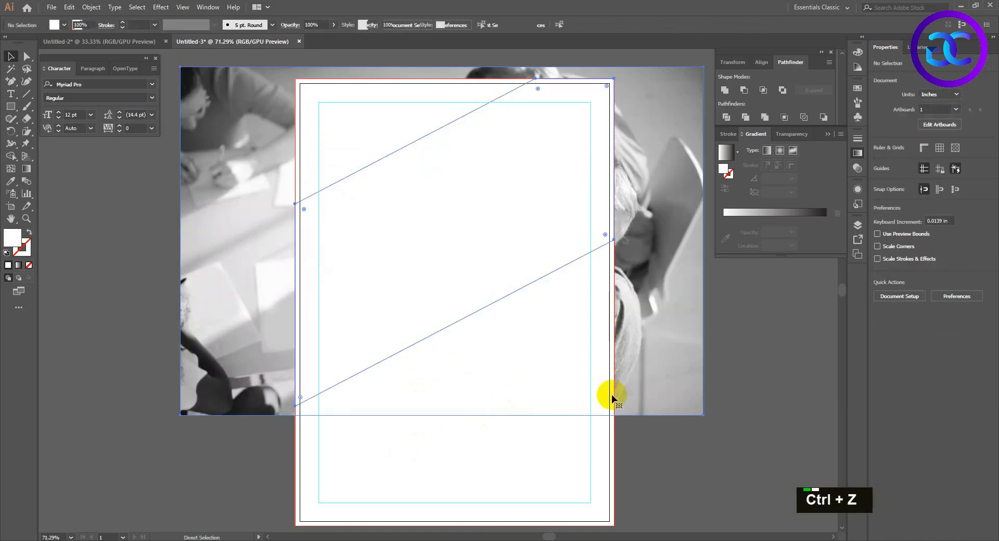
key("ctrl+z")
key("Delete")
Copy the city skyscraper photo from Untitled-2 onto the flyer's upper part, about 13.32 × 8.83 in, and send it to the back.
left_click(142, 42)
left_click(334, 134)
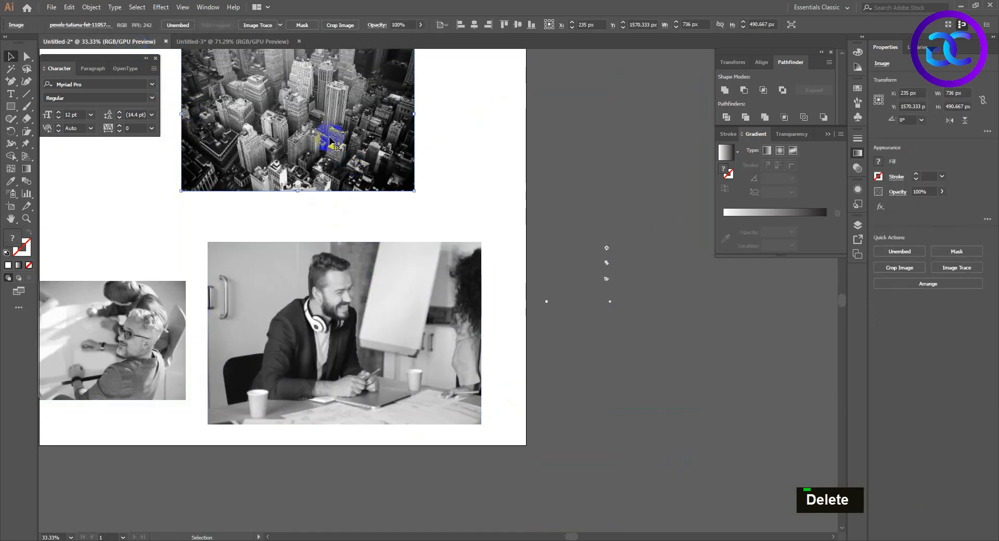
key("ctrl+c")
left_click(219, 41)
key("ctrl+v")
left_click(552, 358)
left_click_drag(551, 358, 557, 305)
key("ctrl+shift+[")
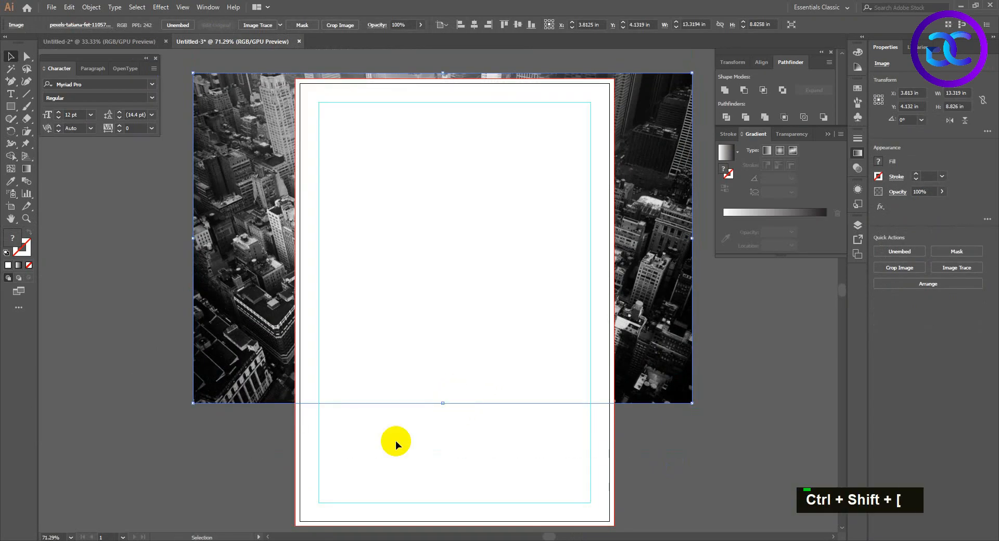
Enlarge the city photo to about 14.26 × 9.45 in and clip it with the slanted band as a clipping mask.
left_click_drag(397, 451, 215, 254)
left_click(346, 437, "shift")
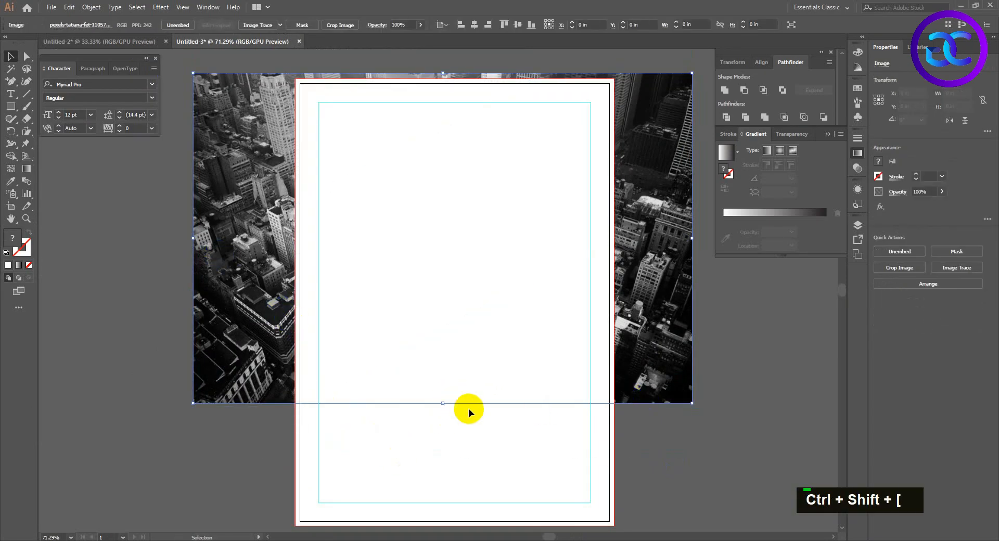
left_click_drag(443, 405, 335, 245)
right_click(329, 302)
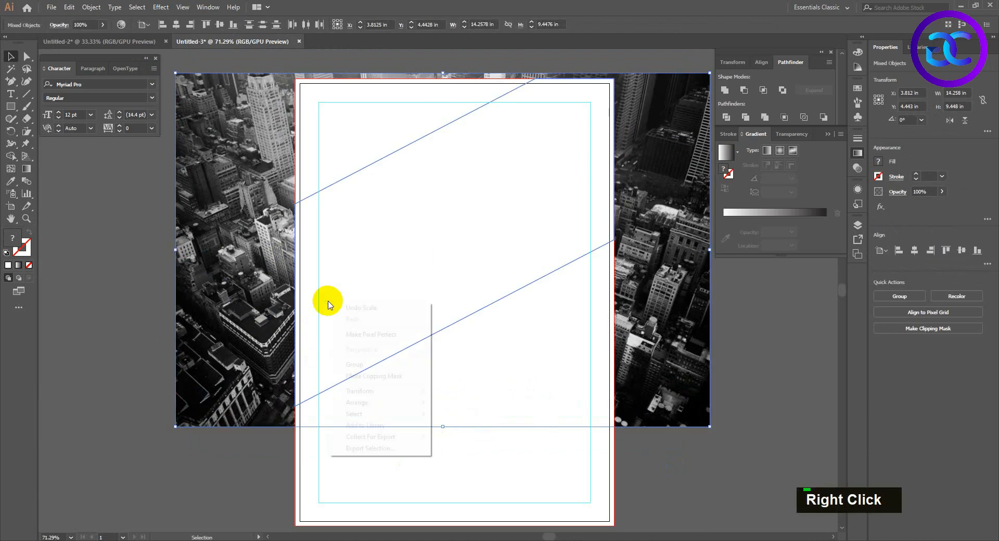
left_click(369, 378)
left_click(461, 378)
Duplicate the clipped city photo in place, release the duplicate's mask and delete its photo, keeping only the empty band path.
left_click(487, 288)
key("ctrl+c")
key("ctrl+f")
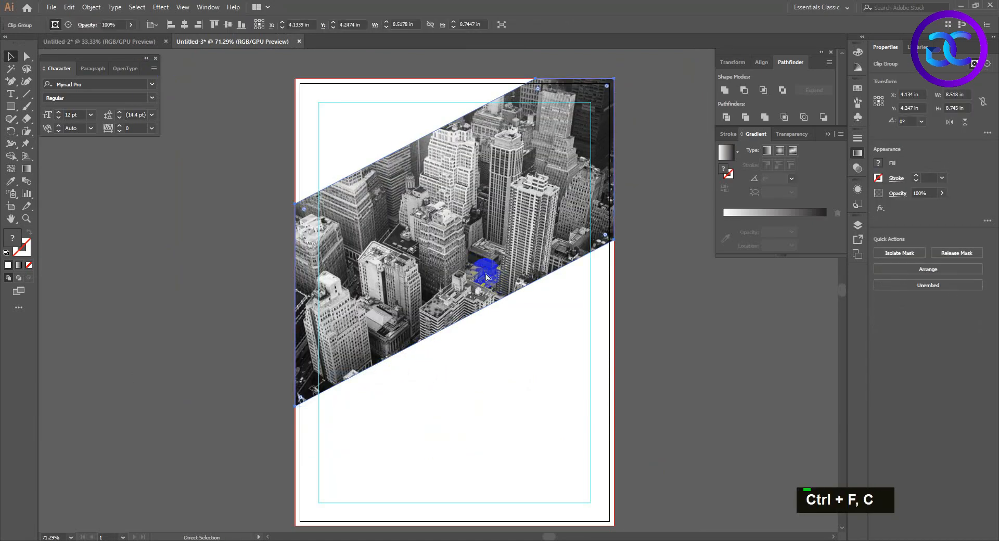
right_click(467, 228)
left_click(513, 314)
left_click(592, 272)
key("Delete")
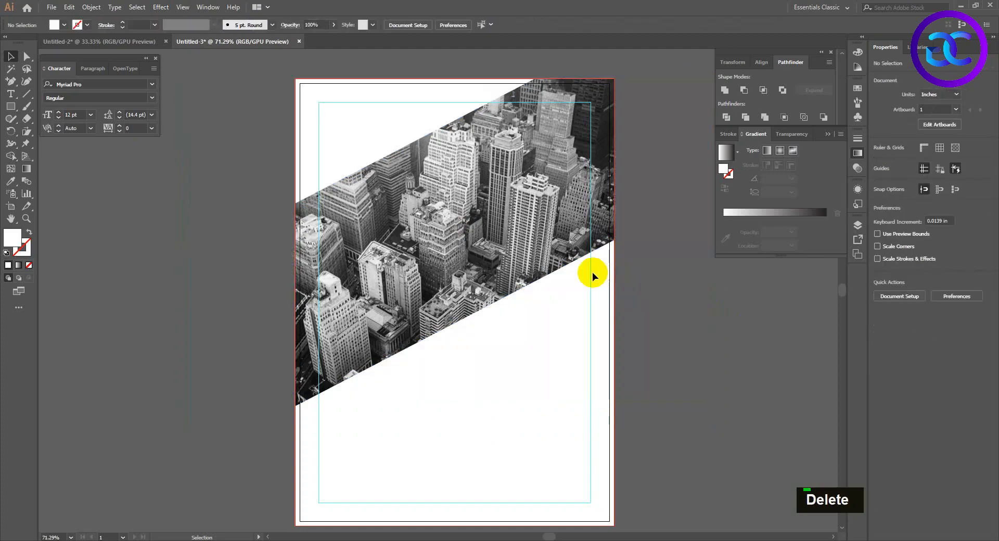
Fill the empty slanted band path over the city photo with dark navy 212447.
left_click(579, 260)
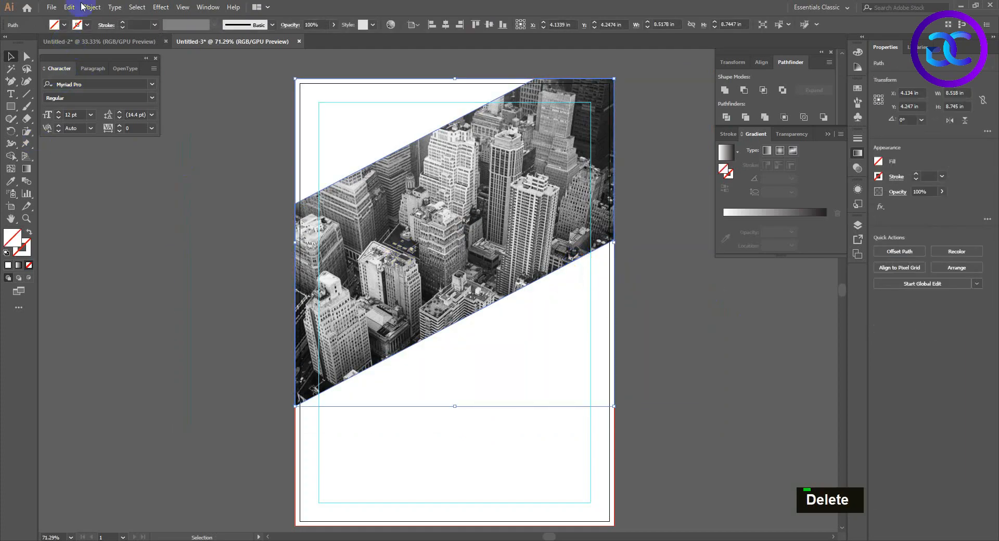
left_click(54, 25)
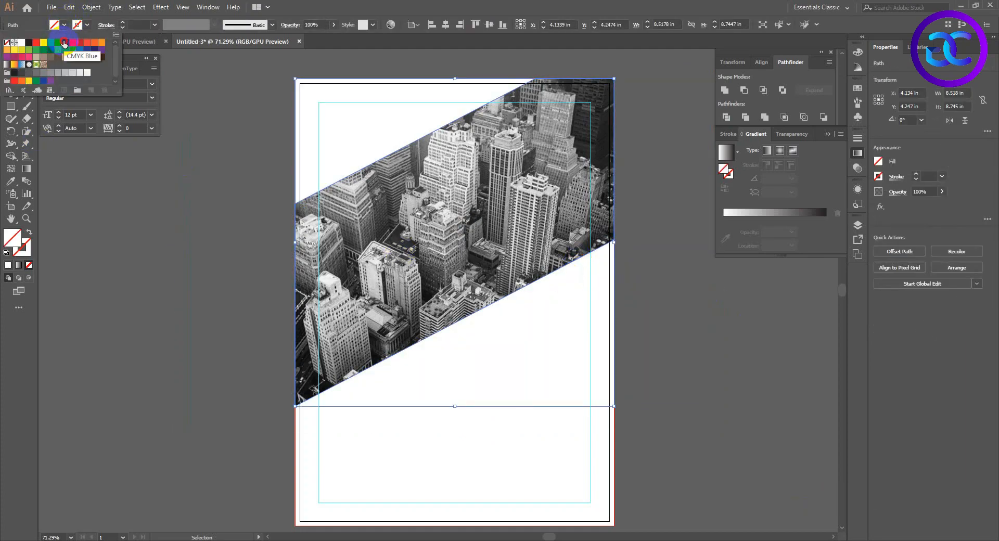
left_click(64, 43)
double_click(8, 241)
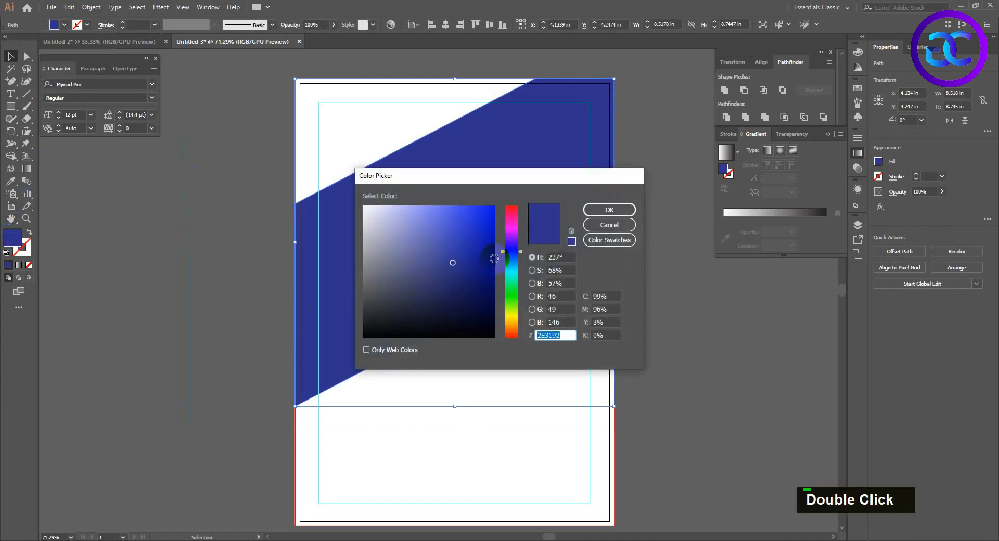
left_click_drag(448, 284, 444, 293)
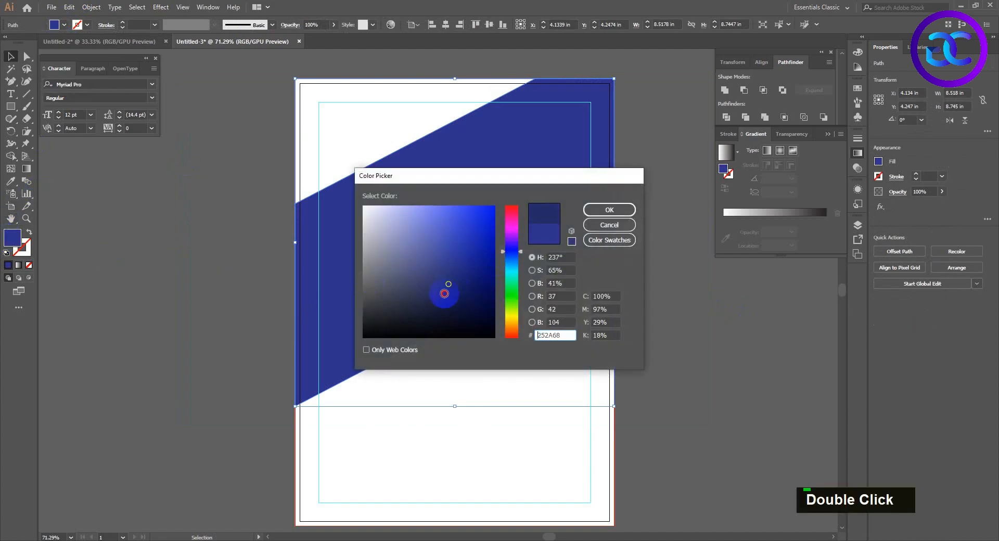
left_click(610, 210)
Set the navy band overlay's opacity to 67%.
left_click(325, 23)
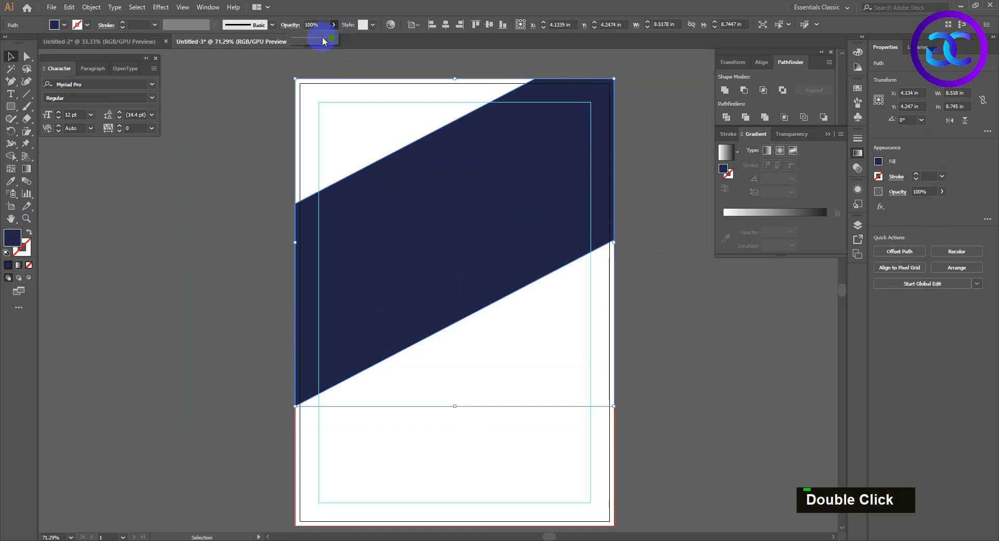
left_click_drag(323, 35, 319, 41)
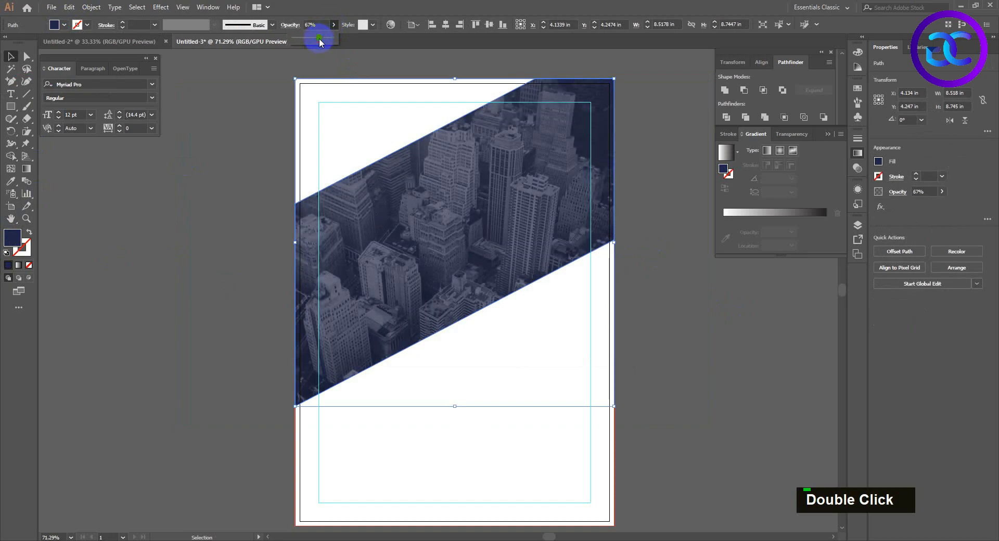
left_click(681, 317)
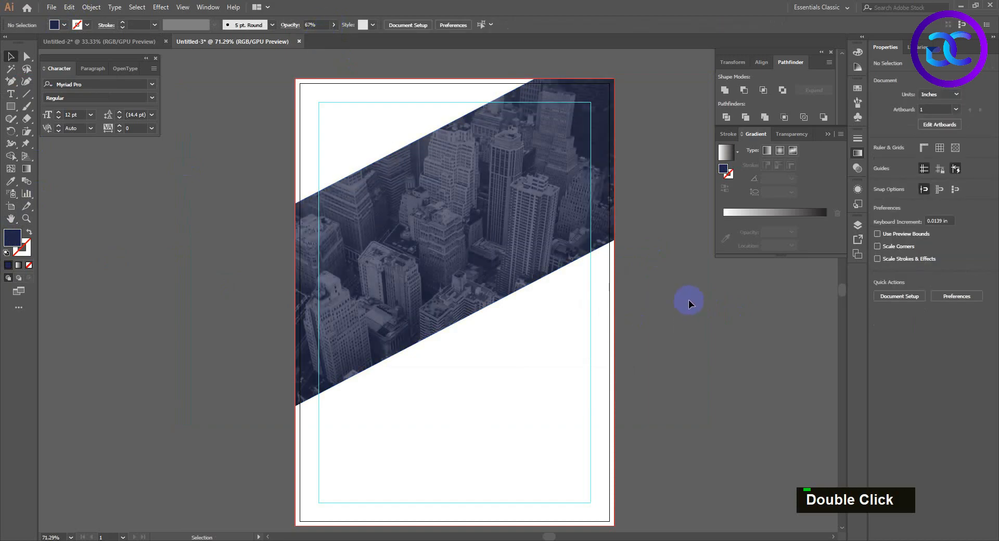
Draw a triangle about 4.35 × 1.34 in with the Pen tool between the top bleed edge and the band's upper edge.
right_click(13, 83)
left_click(104, 138)
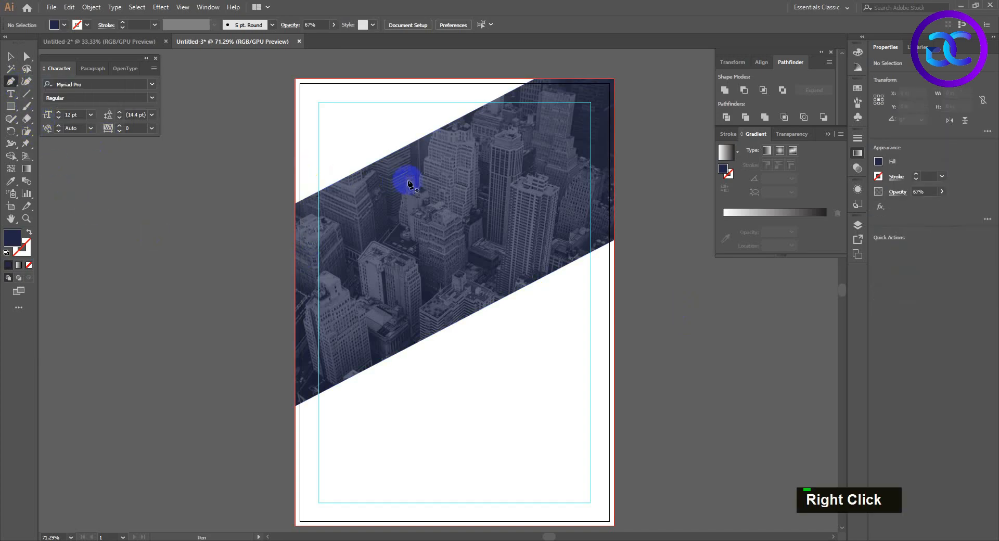
left_click(439, 128)
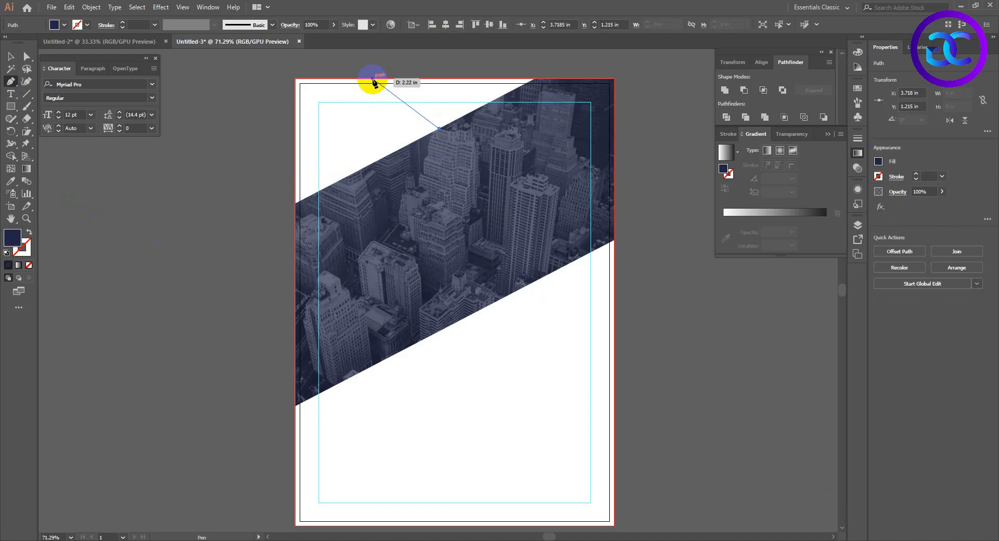
left_click(372, 79)
left_click(535, 79)
left_click(439, 128)
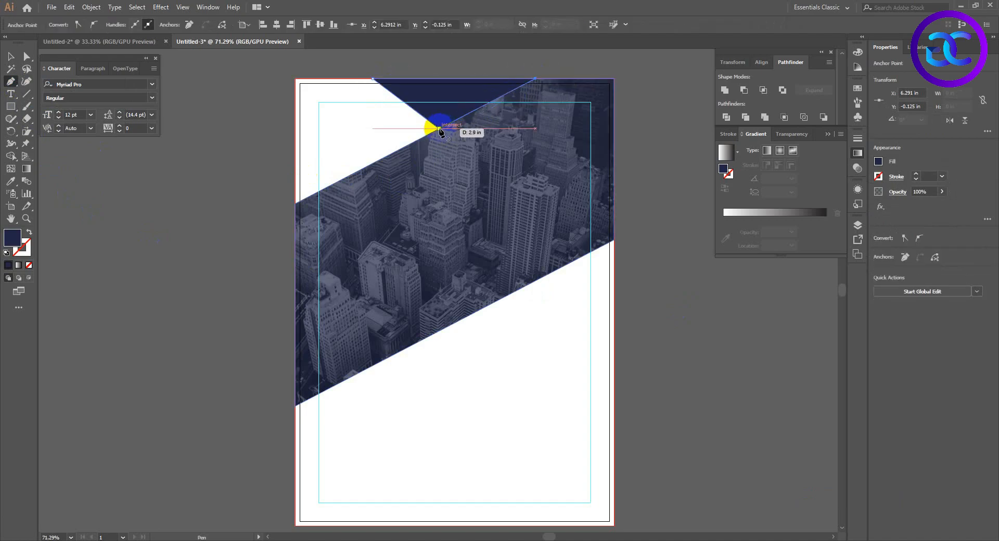
key("v")
Fill the triangle at the page's top edge with orange.
double_click(446, 94)
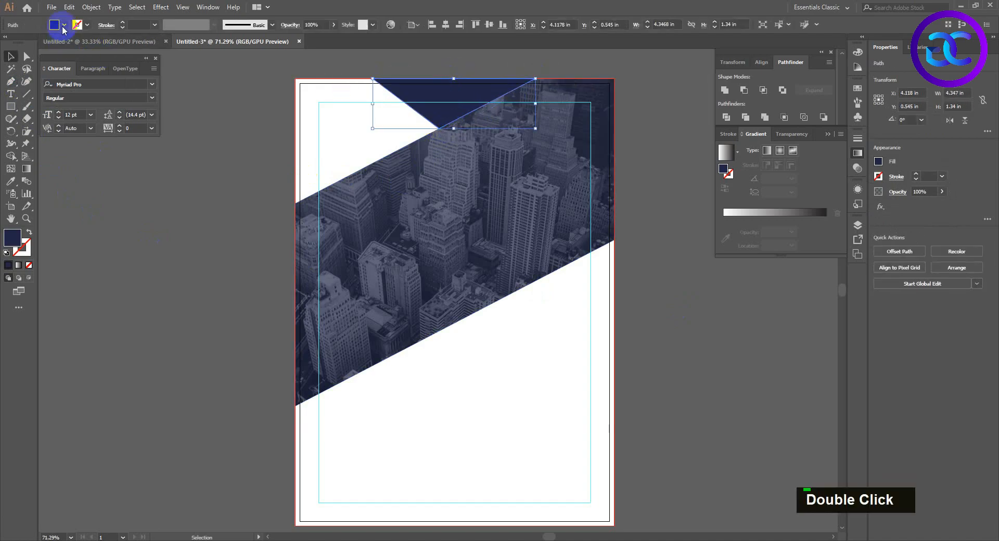
left_click(64, 24)
left_click(102, 43)
left_click(499, 423)
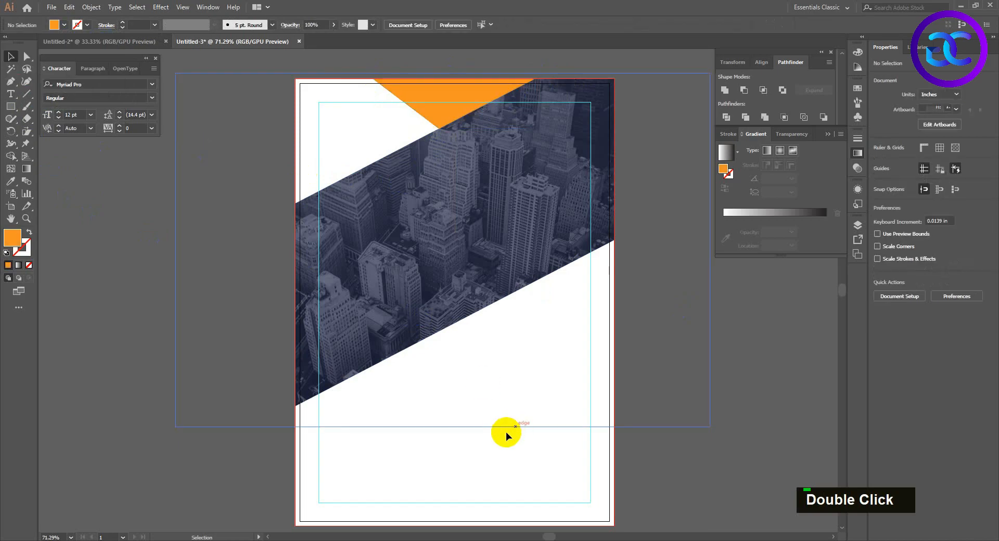
Draw an orange Pen triangle below the band at the right bleed edge, running about 2.26 in along the band's lower edge.
left_click_drag(535, 346, 522, 323)
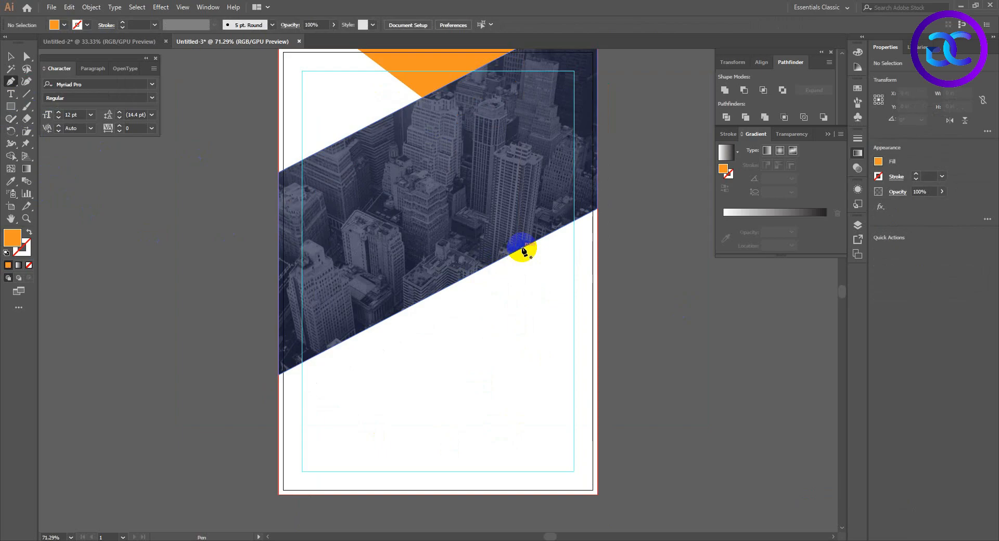
left_click(522, 247)
left_click(596, 388)
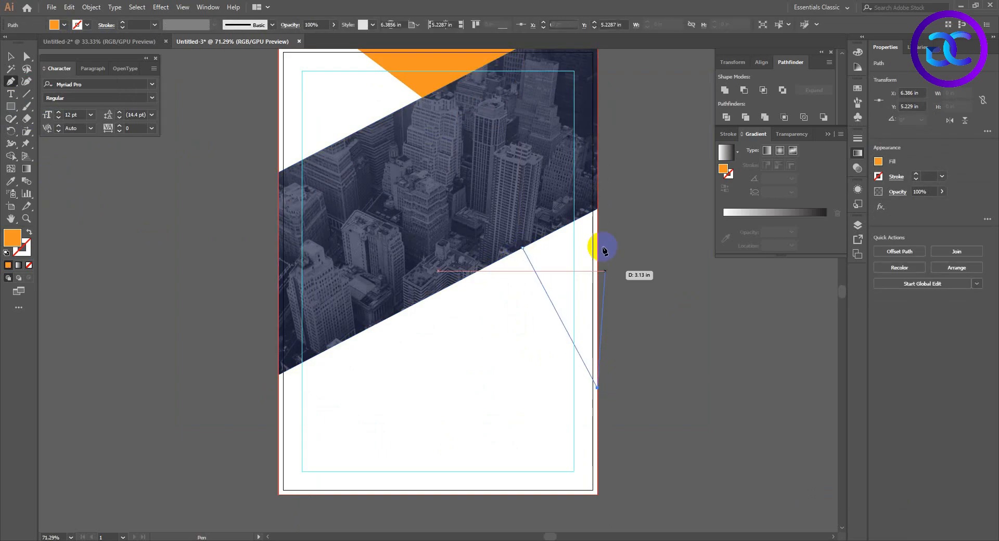
left_click(597, 210)
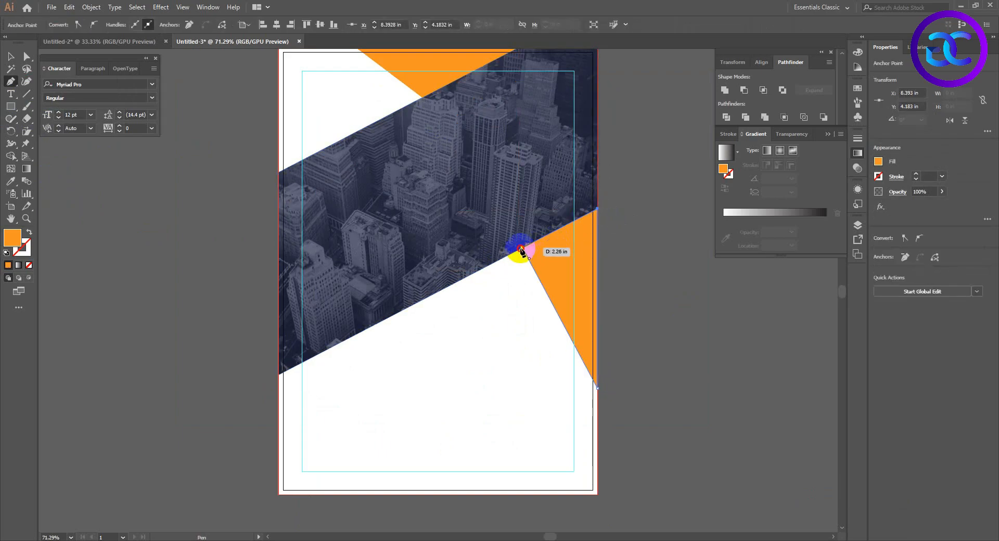
left_click(521, 248)
key("v")
left_click(452, 376)
Draw an orange Pen triangle about 1.12 in high at the left bleed edge, with a horizontal top, resting on the band's upper edge.
left_click_drag(445, 389, 456, 384)
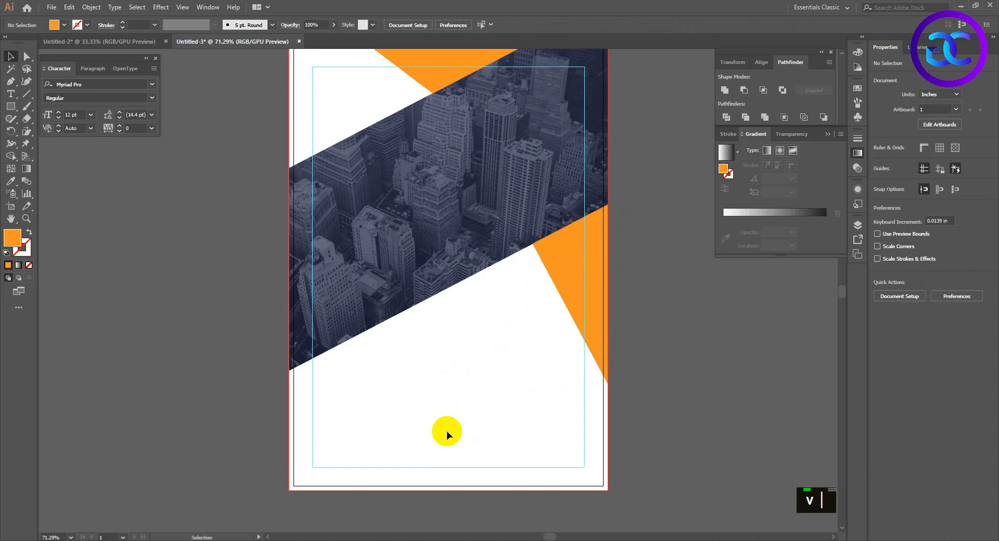
left_click(10, 82)
scroll(312, 193, "up", 2)
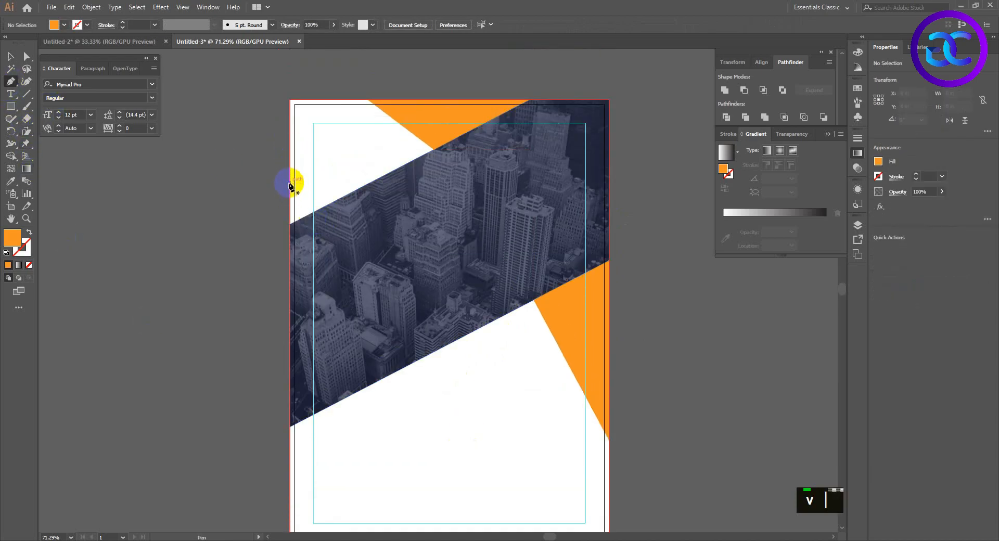
left_click(289, 183)
left_click(370, 182)
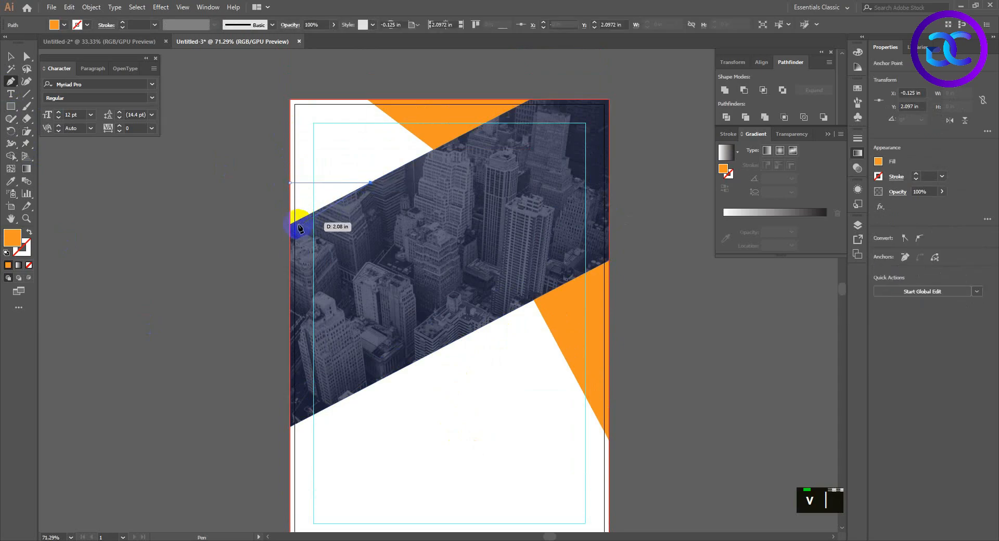
left_click(290, 225)
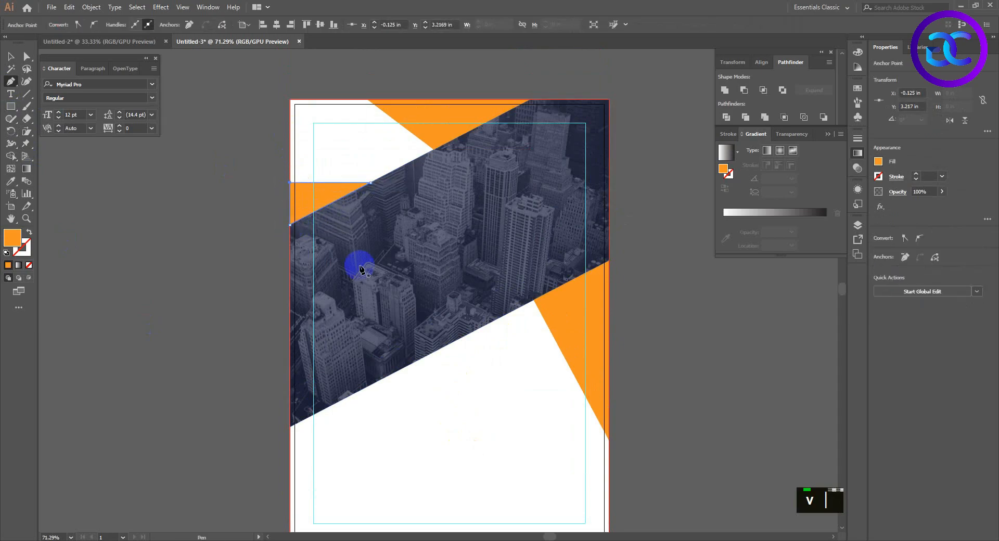
key("v")
left_click(471, 405)
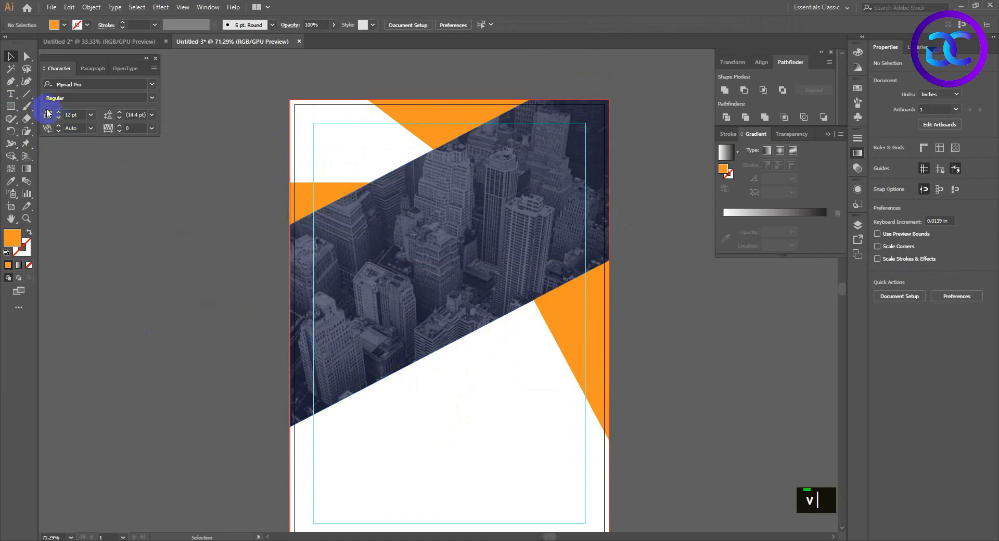
left_click(11, 82)
left_click(548, 303)
left_click(606, 266)
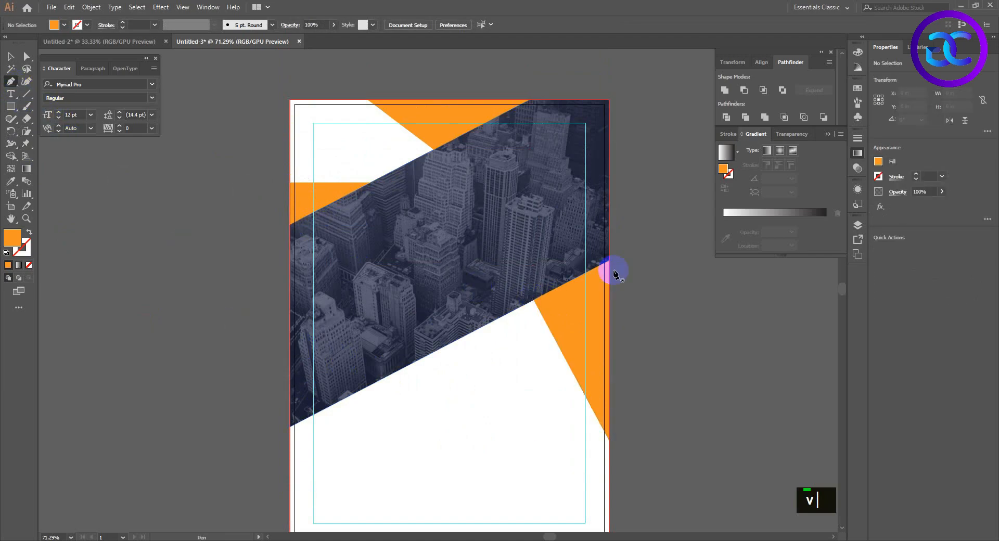
left_click(607, 261)
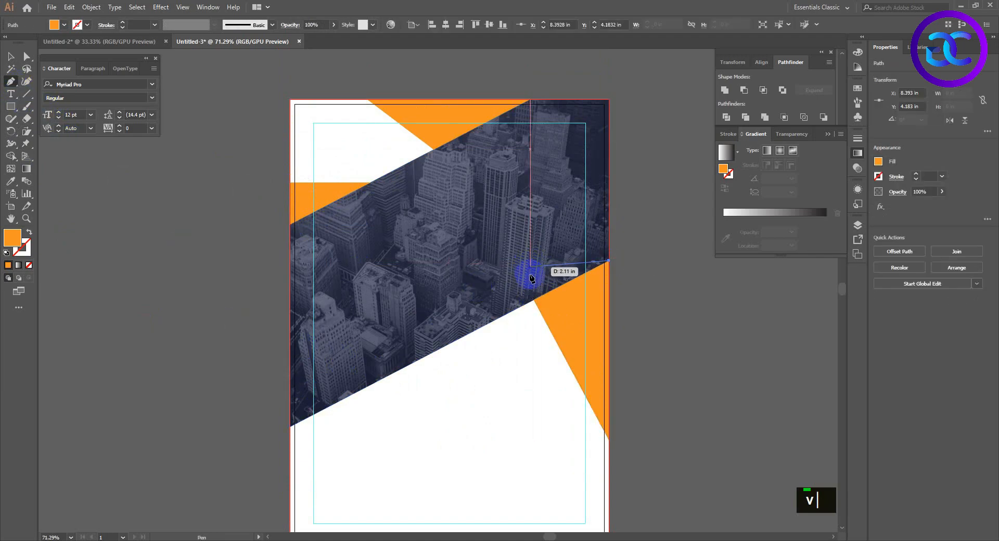
left_click(534, 301)
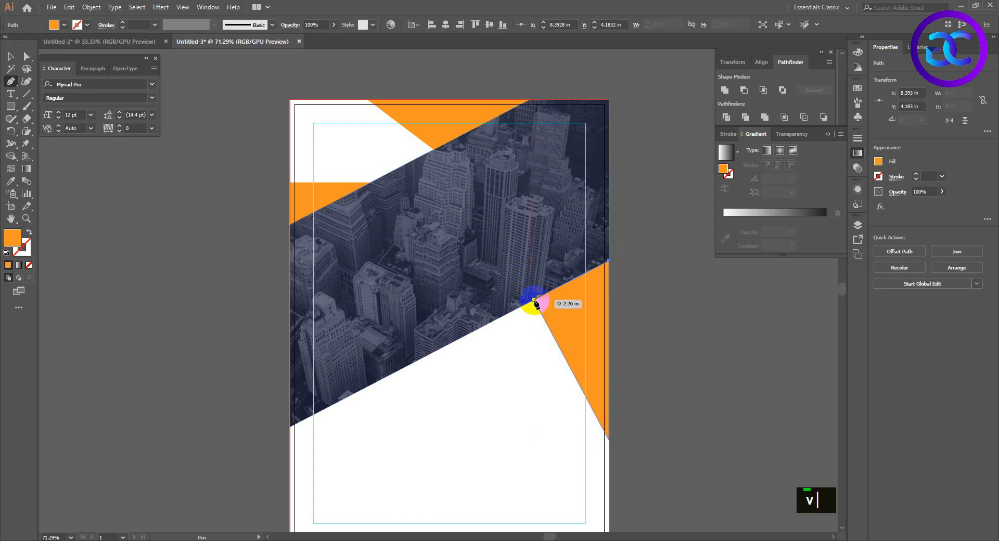
left_click(536, 300, "ctrl")
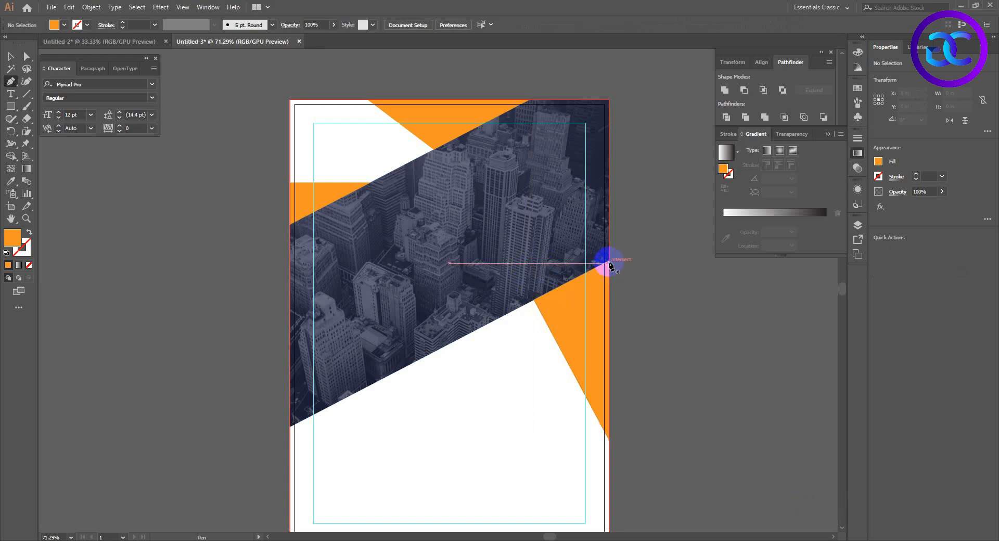
Draw a Pen triangle about 0.91 × 0.94 in over the photo, hanging from the inner tip of the left orange triangle.
left_click(371, 182)
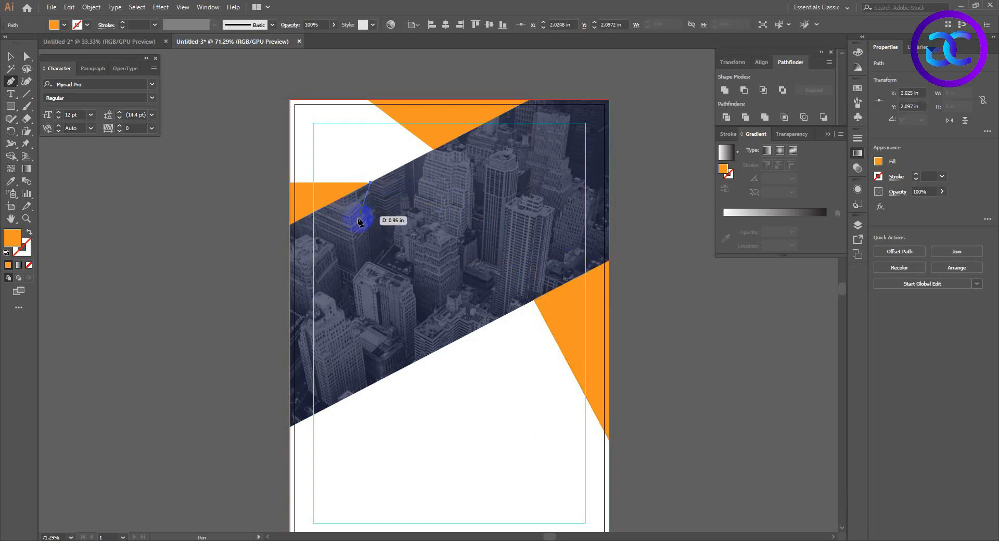
left_click(356, 218)
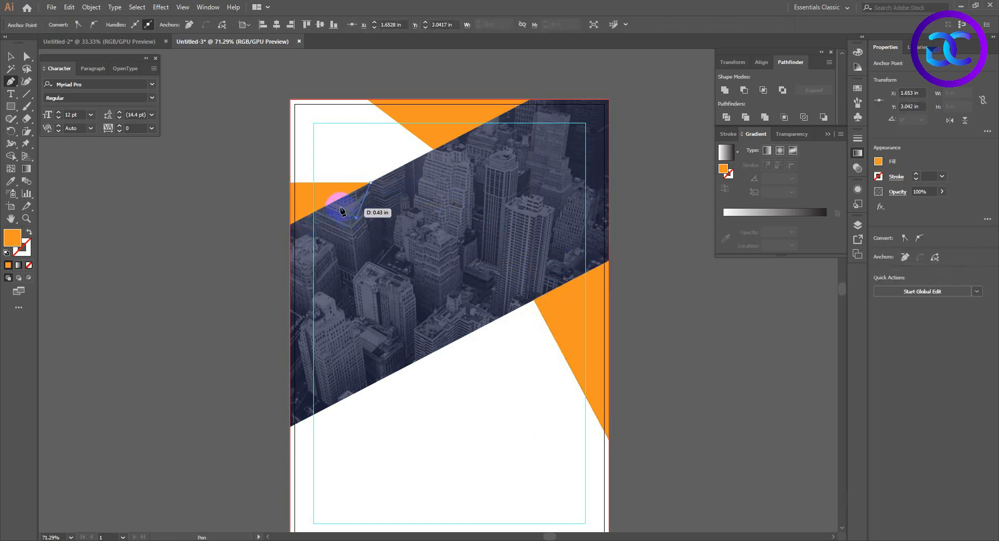
left_click(336, 201)
left_click(370, 182)
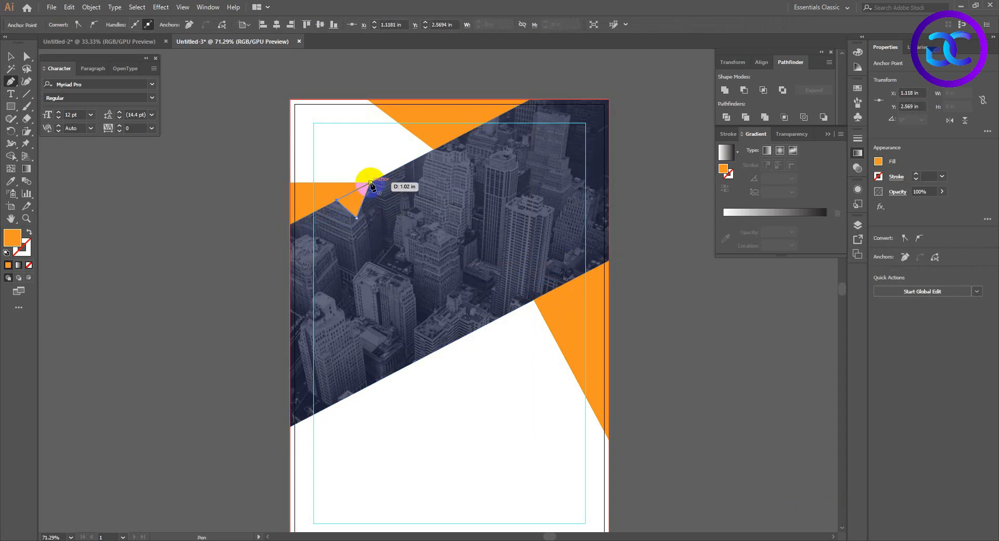
key("v")
left_click(428, 410)
left_click(356, 207)
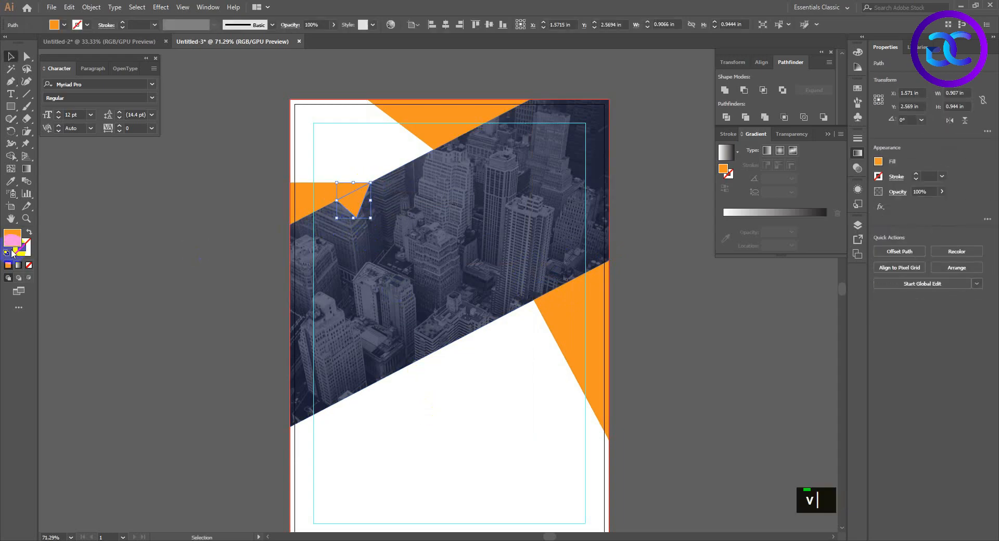
Fill the small fold triangle beside the left orange accent with a darker orange, about #D87203.
double_click(13, 238)
left_click(490, 221)
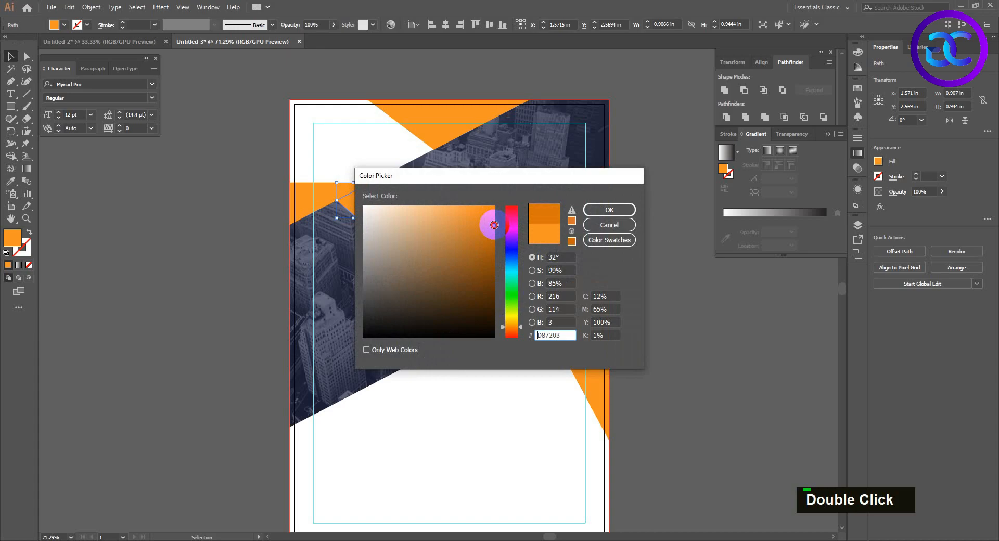
left_click(609, 210)
key("v")
left_click(490, 420)
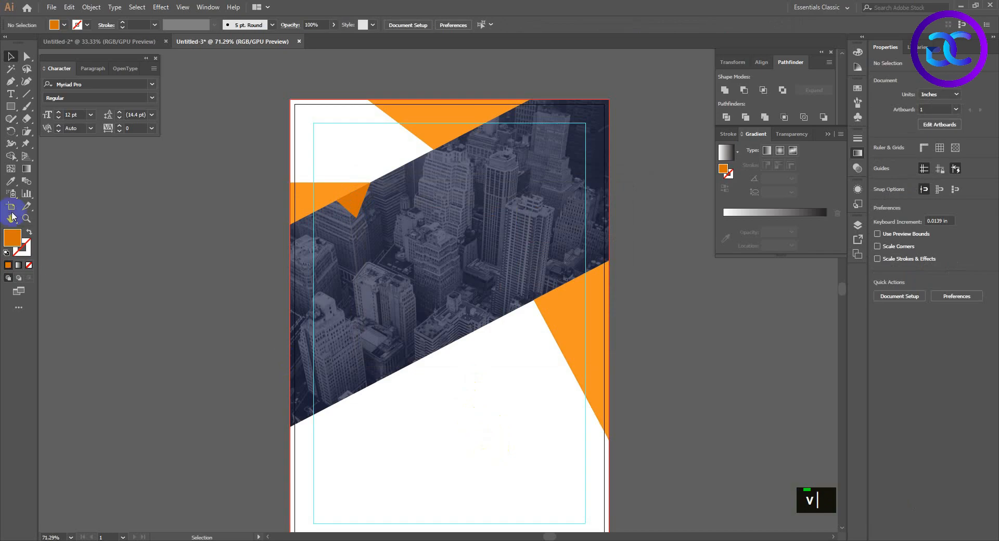
Draw a darker orange Pen fold triangle over the photo, starting at the lower tip of the page's top orange triangle.
left_click(11, 82)
left_click(434, 150)
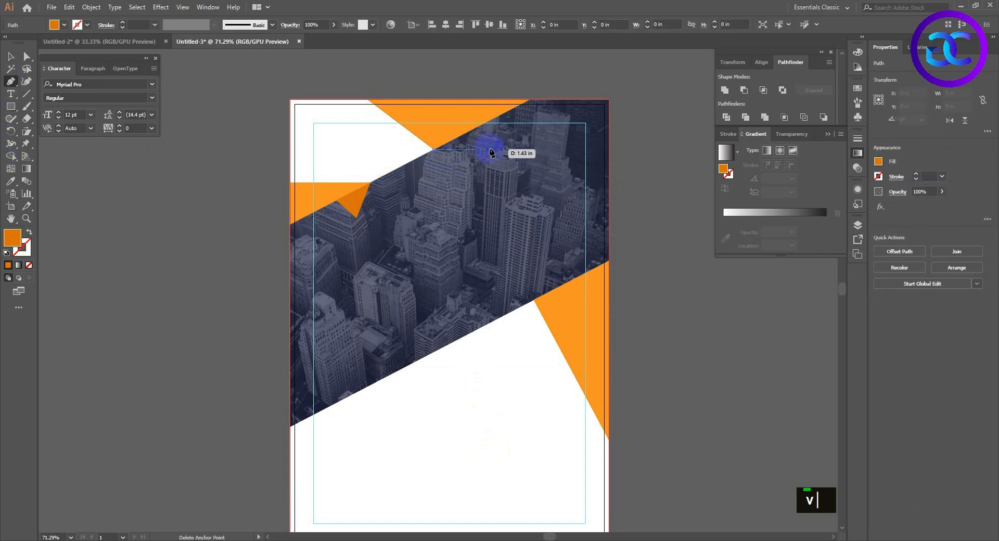
left_click_drag(498, 144, 481, 129)
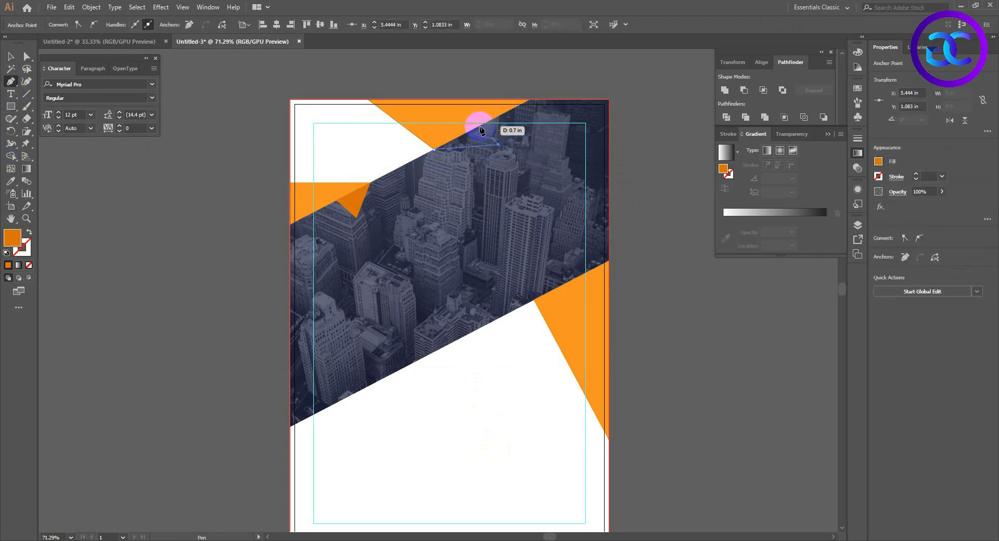
left_click(477, 127)
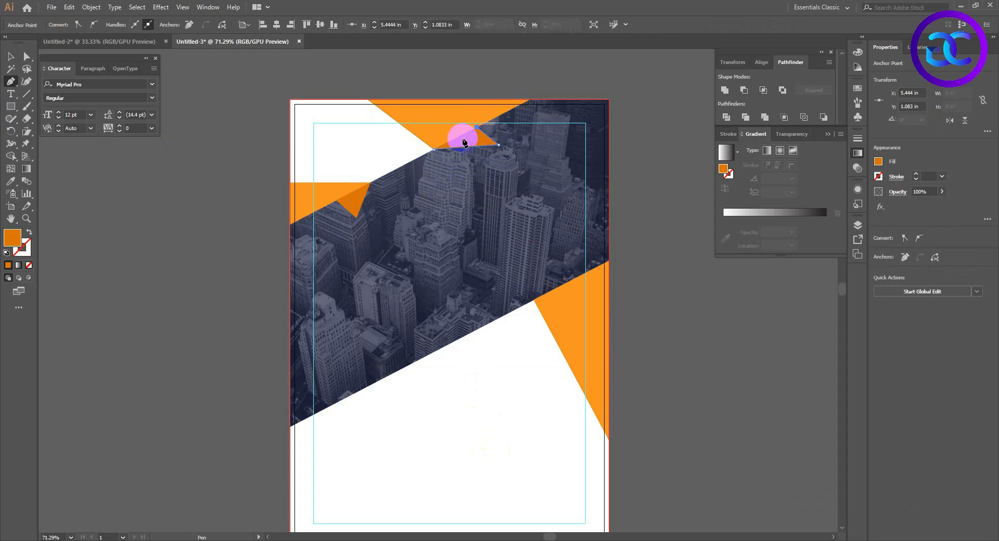
left_click(434, 149)
key("v")
left_click(511, 431)
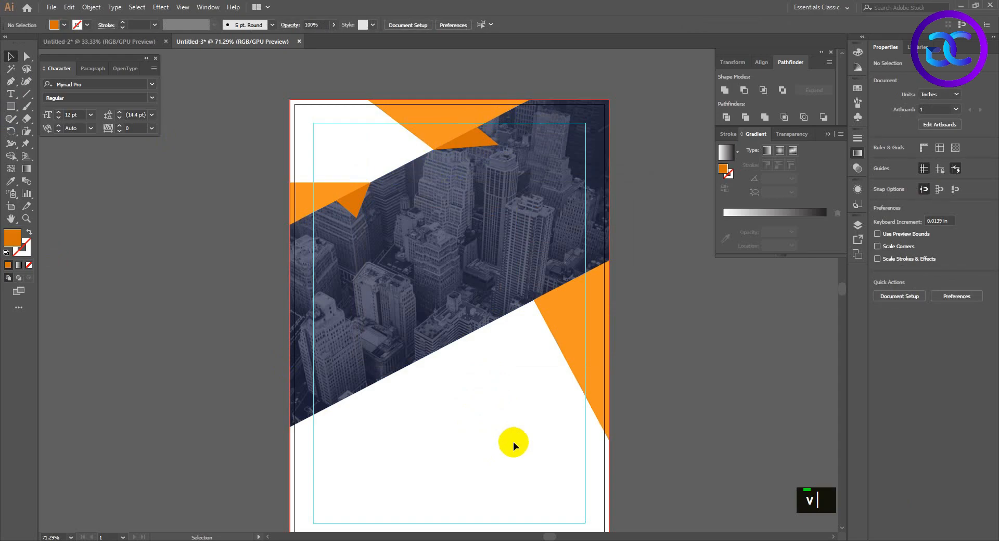
Draw a darker orange Pen fold triangle rising over the photo from the inner corner of the right orange triangle.
left_click(10, 81)
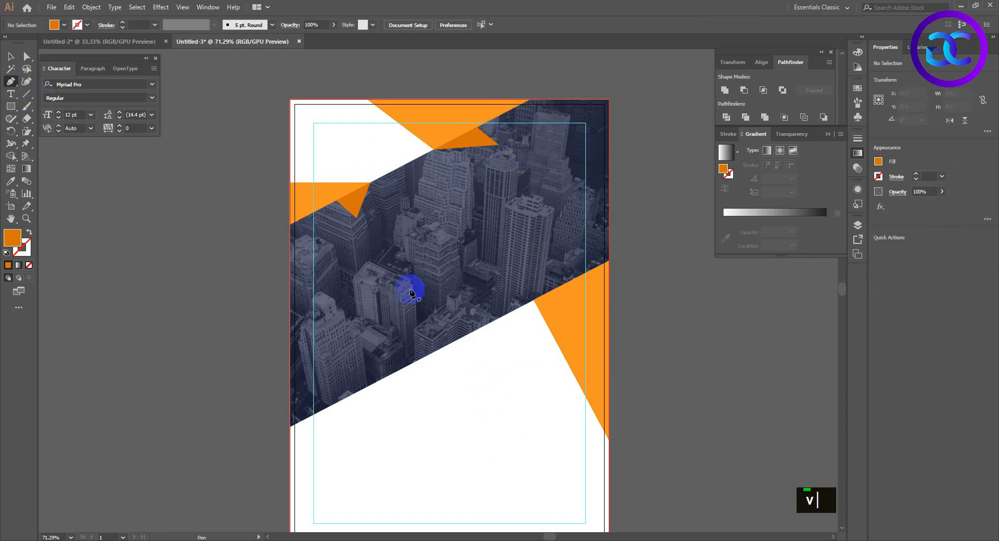
left_click_drag(534, 301, 550, 265)
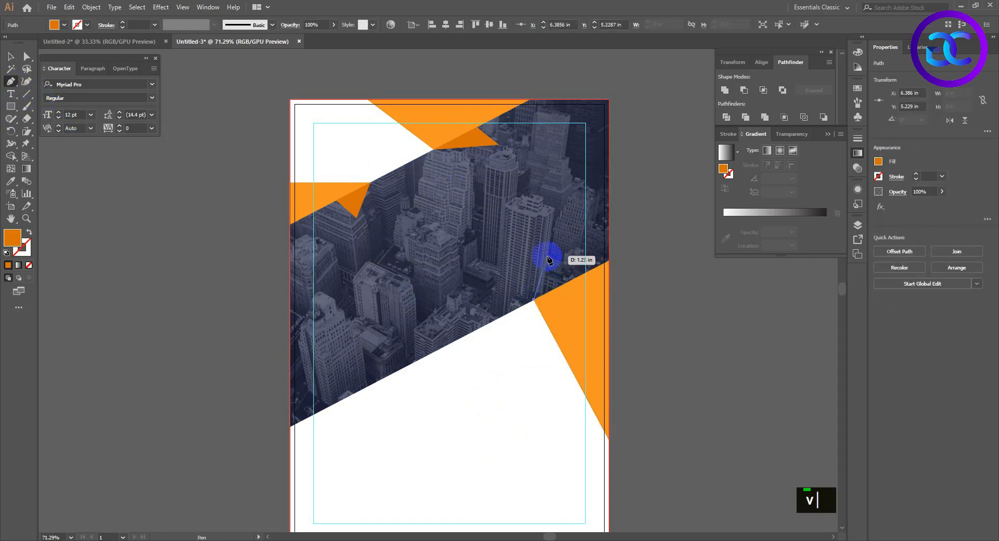
left_click(546, 252)
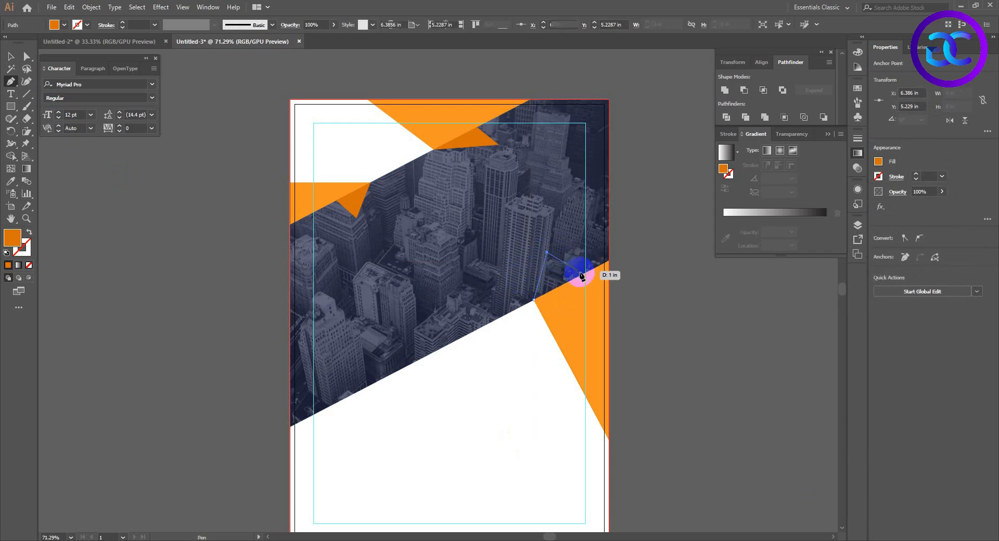
left_click(567, 285)
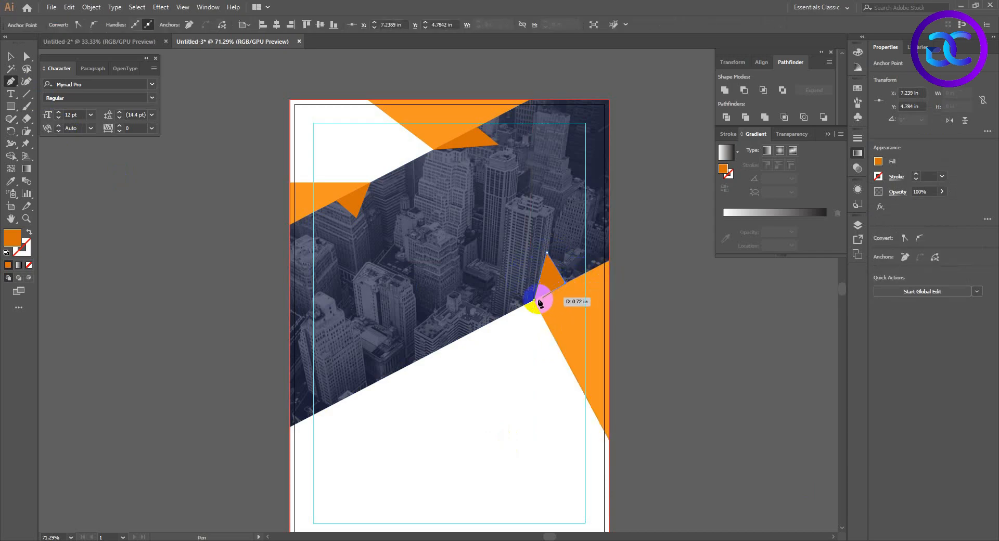
left_click(534, 300)
Move the apex of the right fold triangle up and to the right to make it taller and slanted.
key("a")
left_click(547, 253)
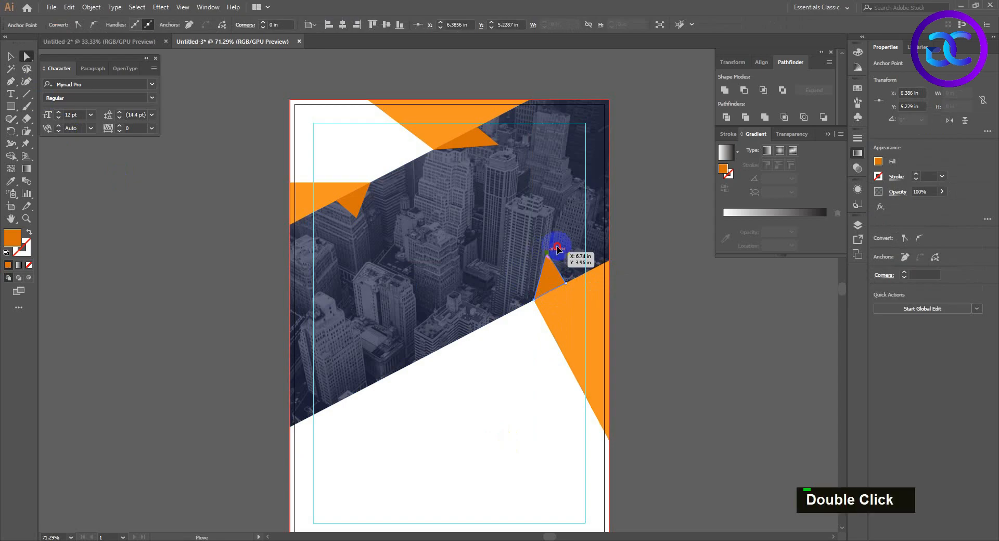
left_click_drag(547, 253, 563, 241)
left_click(509, 404)
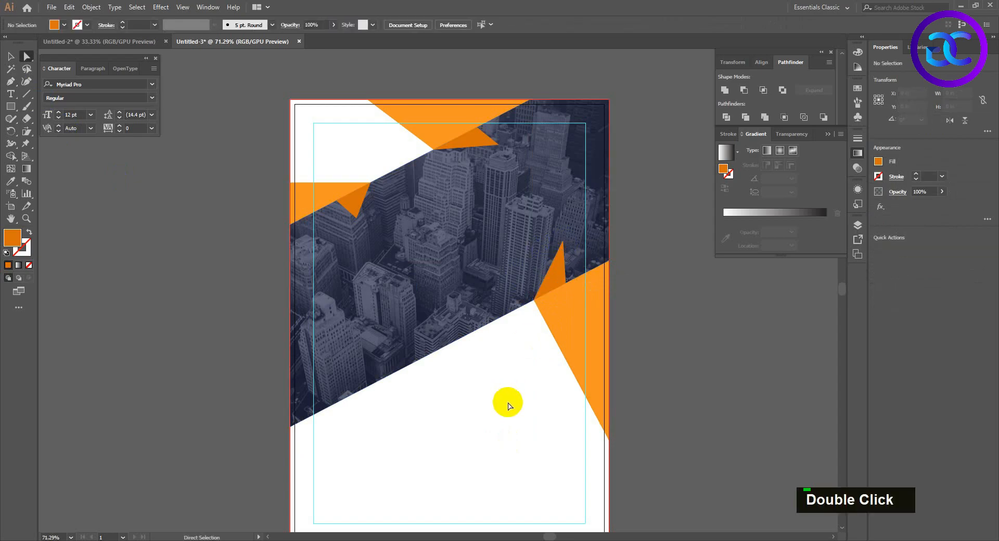
Add a two-line text reading LOGO and HERE in the white area below the photo band.
key("space")
mouse_move(475, 427)
left_mouse_down()
mouse_move(486, 407)
mouse_move(486, 416)
left_mouse_up()
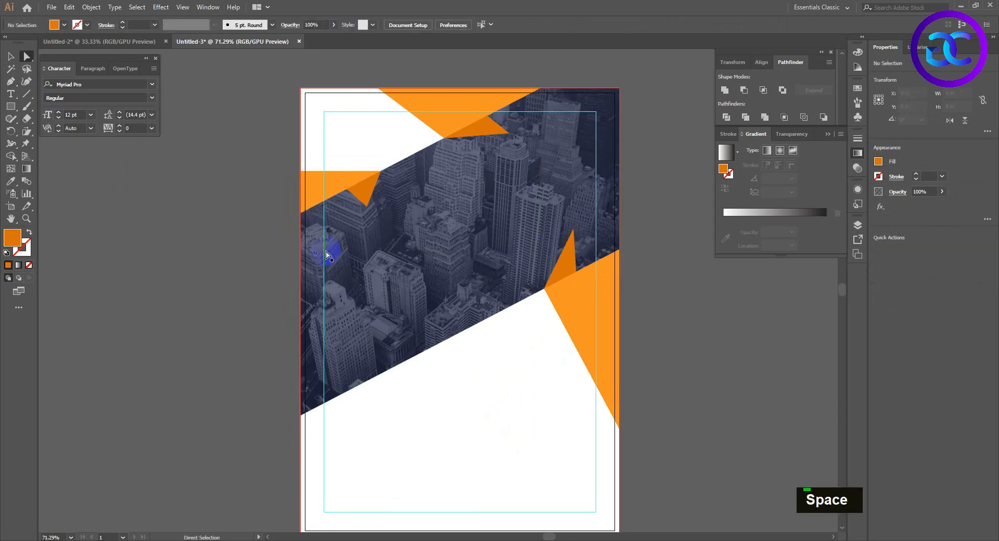
key("t")
left_click(392, 433)
type("L")
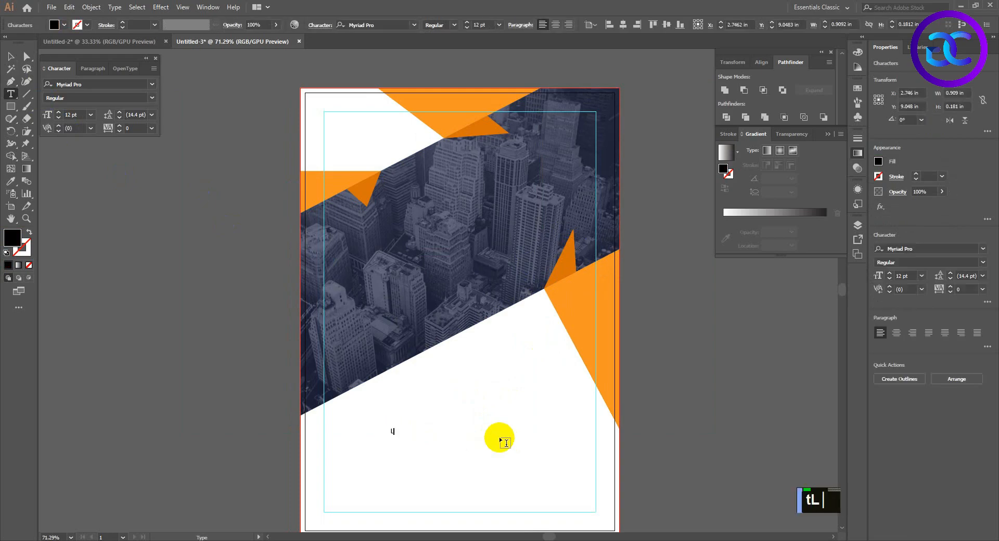
type("OGOTEXT")
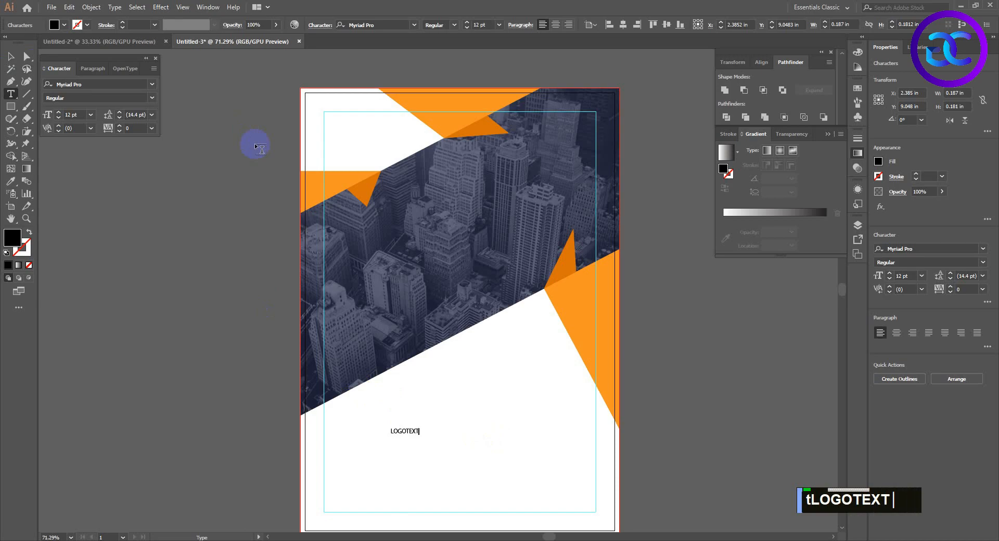
key("BackSpace")
key("BackSpace")
key("BackSpace")
key("Return")
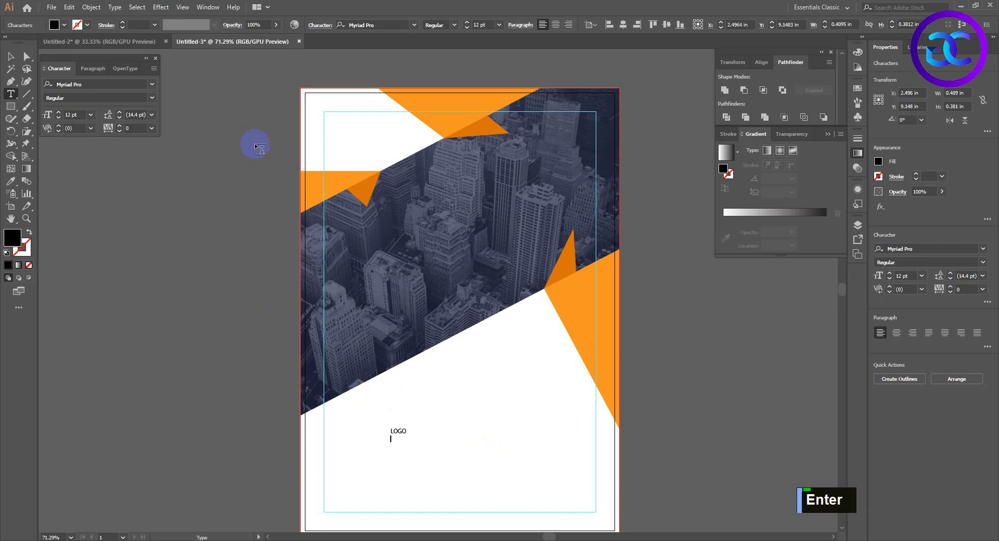
type("HERE")
left_click(11, 57)
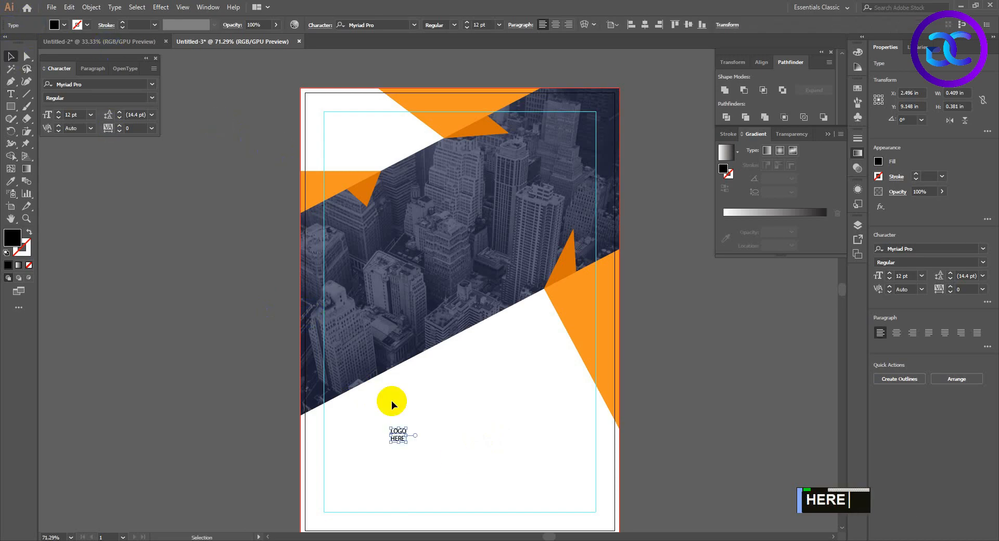
Enlarge the LOGO HERE text to 45.79 pt and format it in Montserrat Bold with 38 pt leading.
left_click_drag(401, 442, 426, 463)
left_click(365, 25)
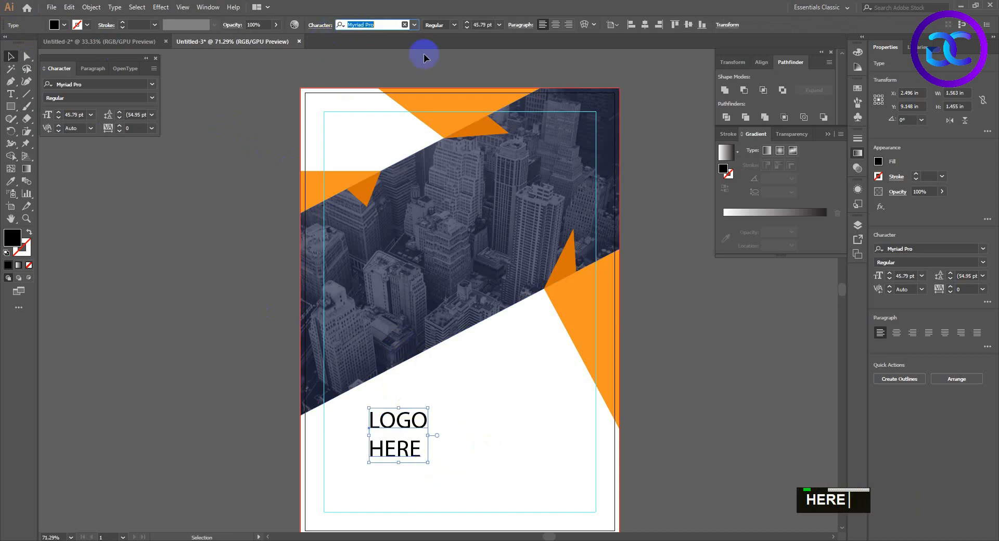
type("montse")
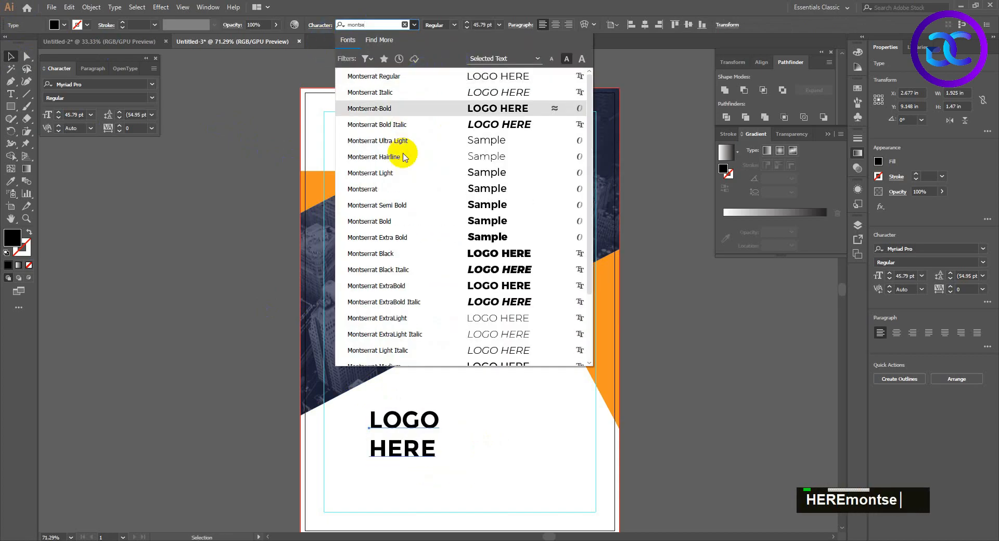
left_click(389, 221)
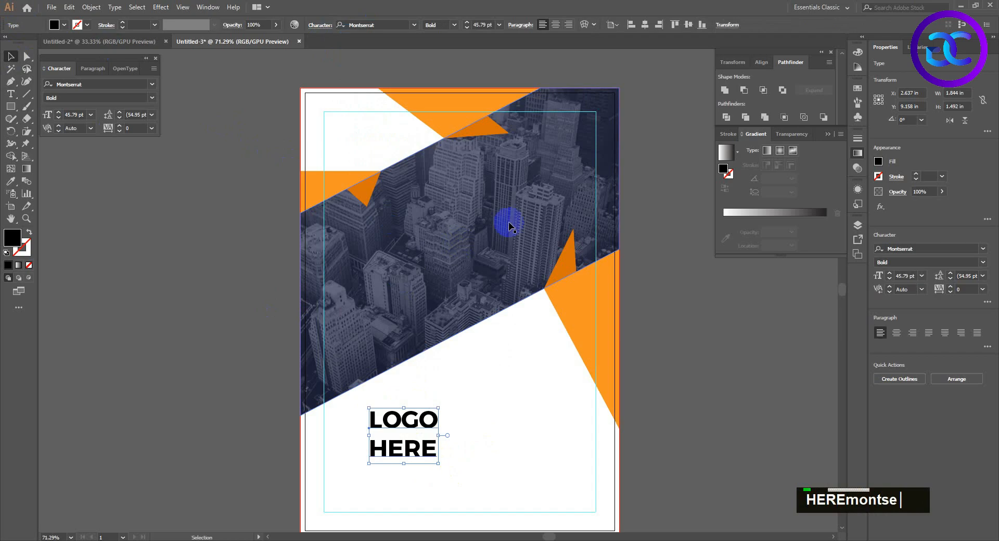
double_click(119, 122)
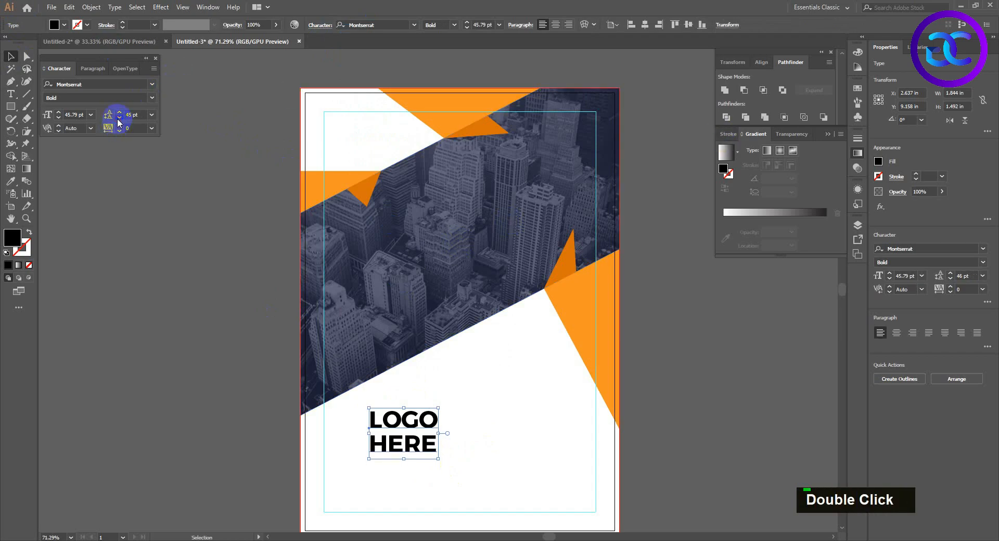
Move the LOGO HERE text to the page's upper-left margin corner and scale it down slightly.
left_click(259, 292)
left_click_drag(414, 443, 364, 149)
left_click(390, 159, "shift")
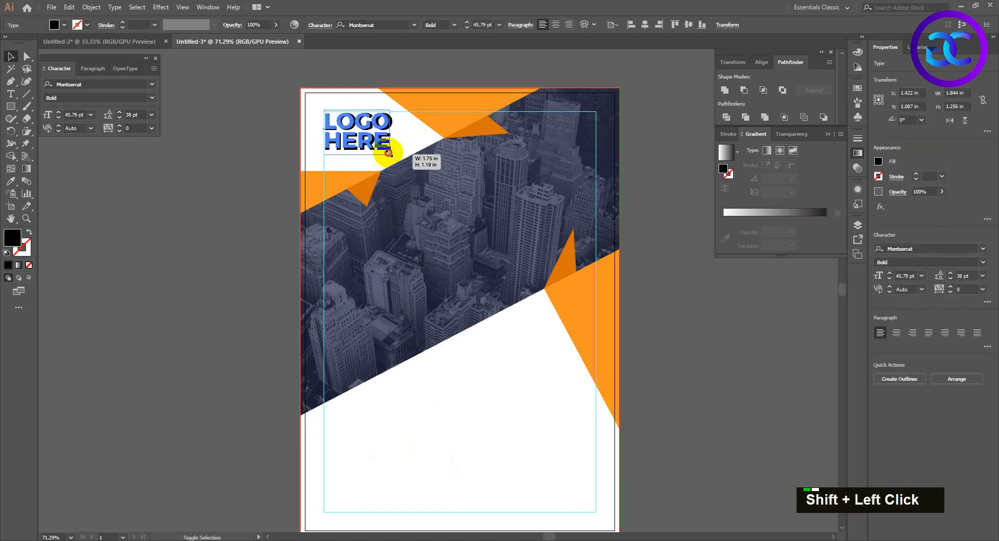
Draw a black Pen triangle in the page's lower-left bleed corner, reaching about a third of the way along the bottom edge.
key("space")
left_click_drag(489, 416, 491, 370)
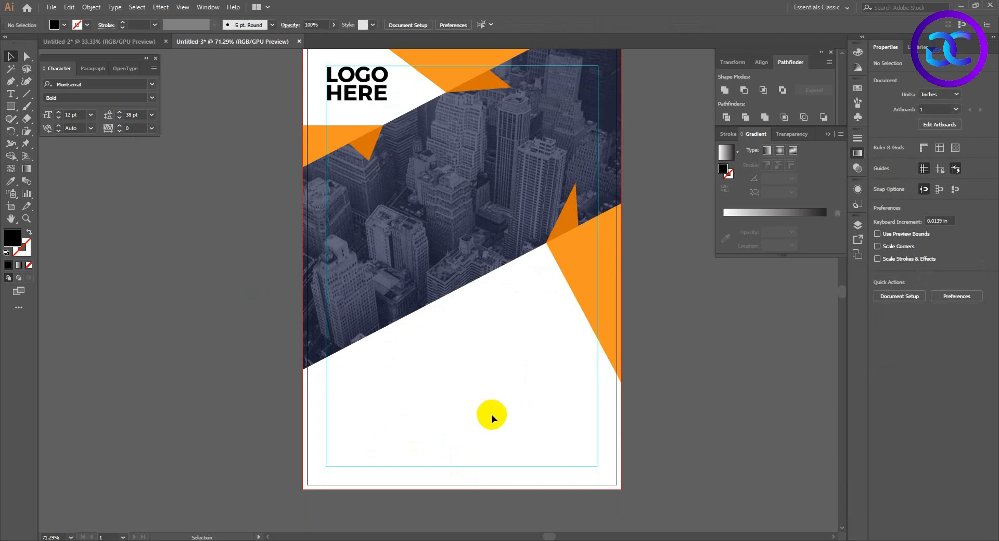
key("space")
left_click_drag(491, 414, 481, 422)
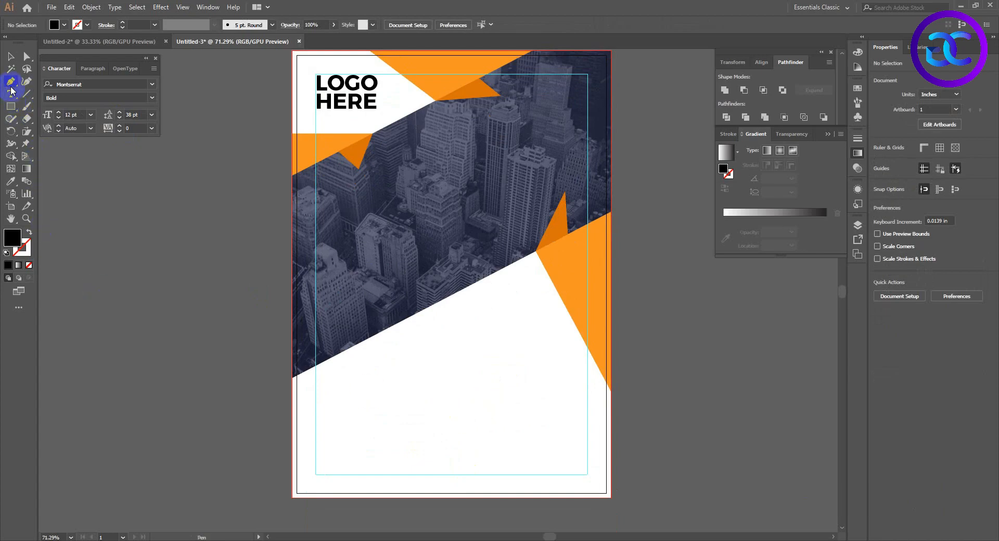
left_click(292, 446)
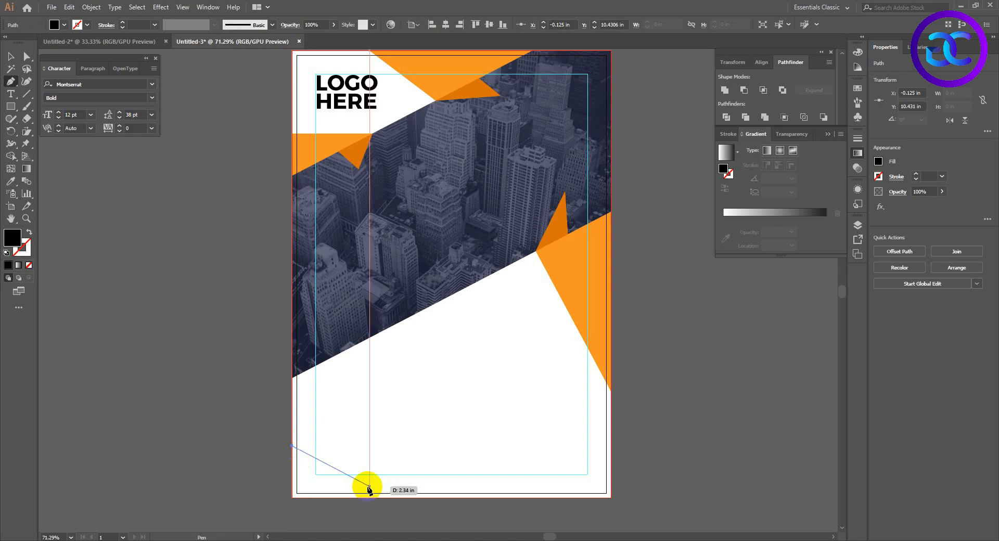
left_click(292, 497)
left_click(292, 446)
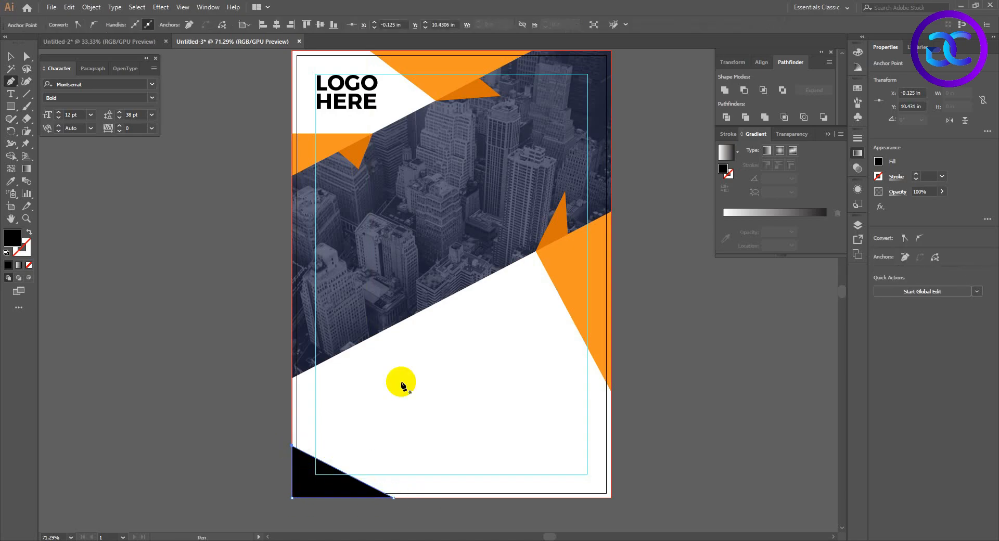
Copy the navy fill and 67% opacity of the photo band's overlay to the lower-left corner triangle and select that triangle.
key("i")
left_click(408, 222)
key("v")
left_click(274, 517)
left_click(314, 479)
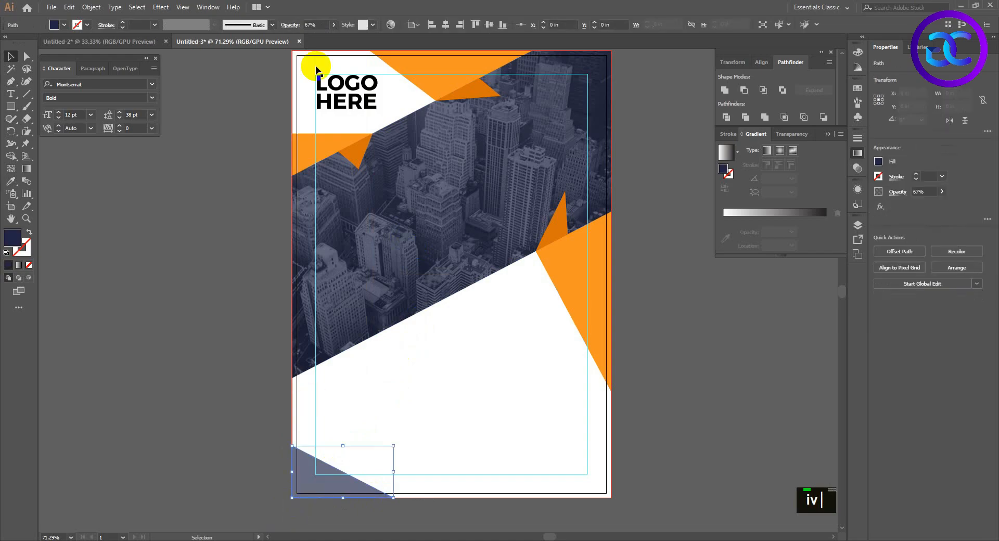
Raise the opacity of the navy triangle in the page's lower-left corner to 100% and deselect it.
left_click(334, 26)
left_click_drag(321, 38, 357, 49)
left_click(475, 421)
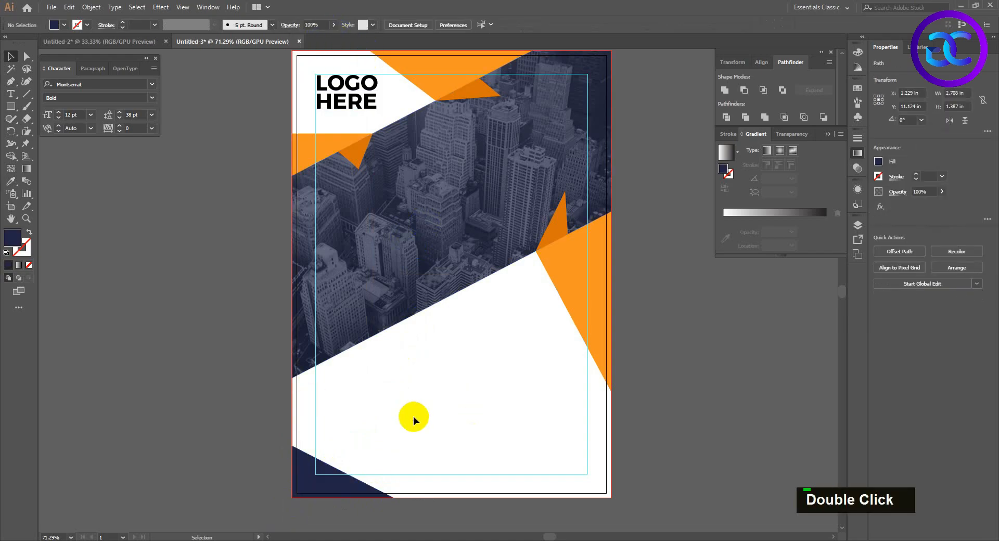
Draw a navy Pen triangle in the page's lower-right bleed corner, tapering along the bottom edge until it overlaps the lower-left triangle.
left_click(11, 81)
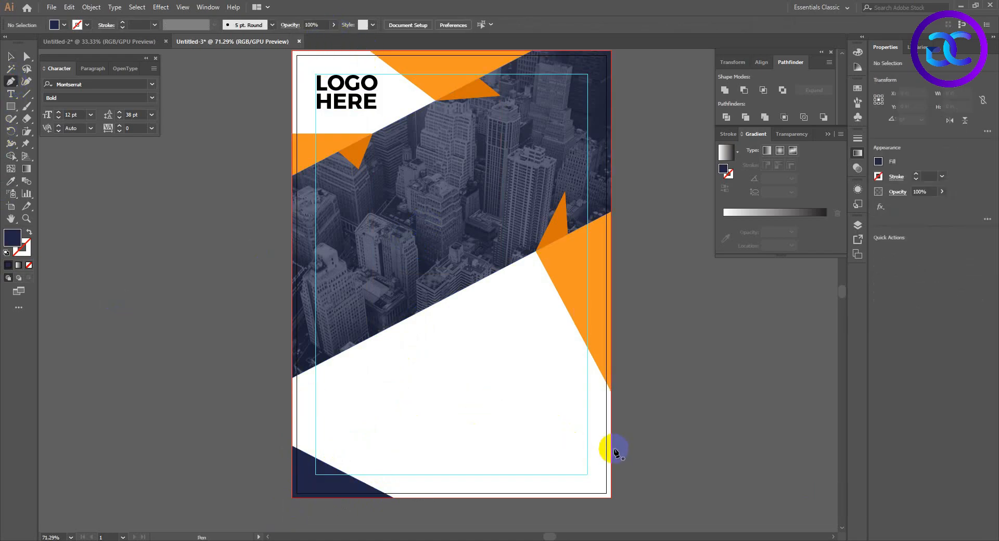
left_click(610, 445)
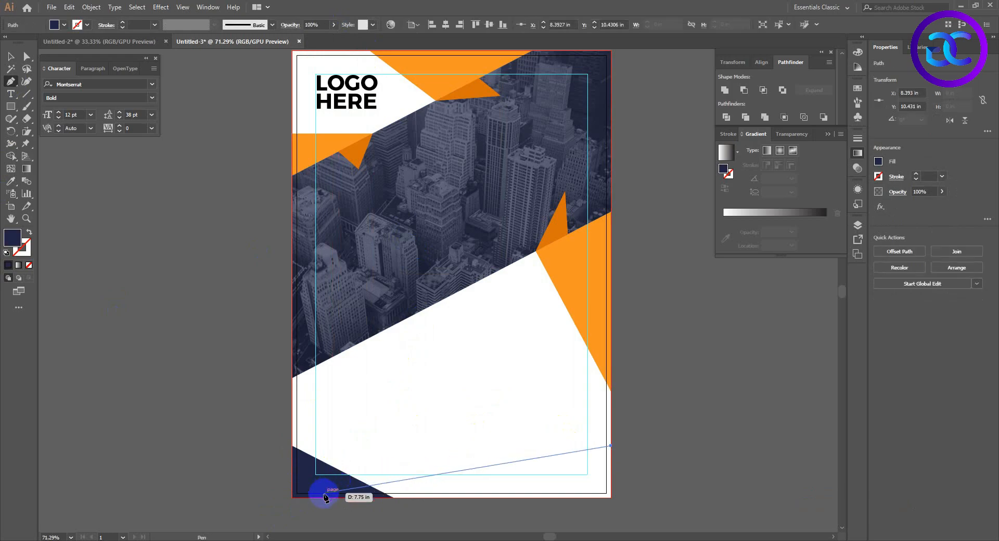
left_click_drag(321, 497, 547, 509)
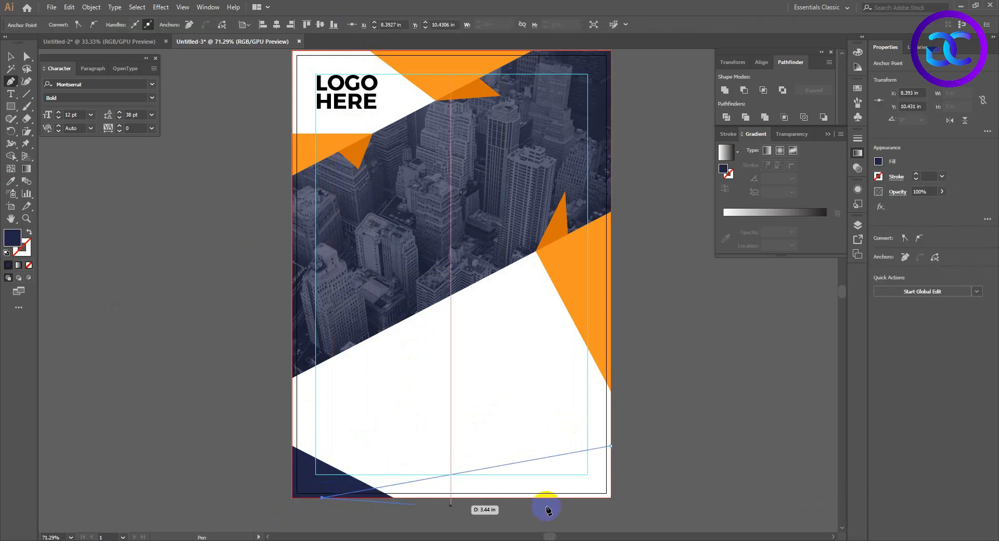
left_click(611, 498)
left_click(610, 446)
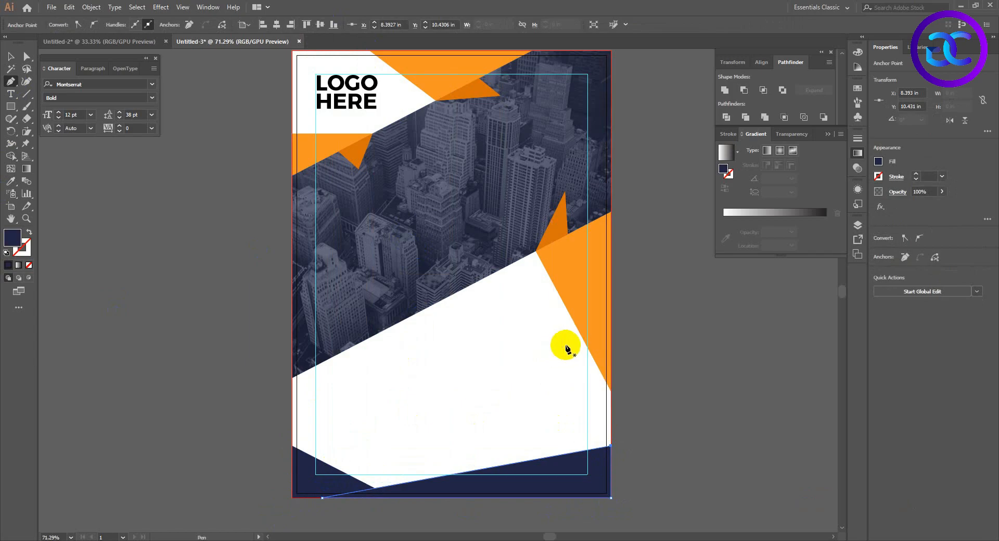
Copy the bright orange fill of the right-edge accent to the new bottom triangle and send it behind the navy corner triangle.
key("i")
left_click(593, 315)
key("ctrl+bracketleft")
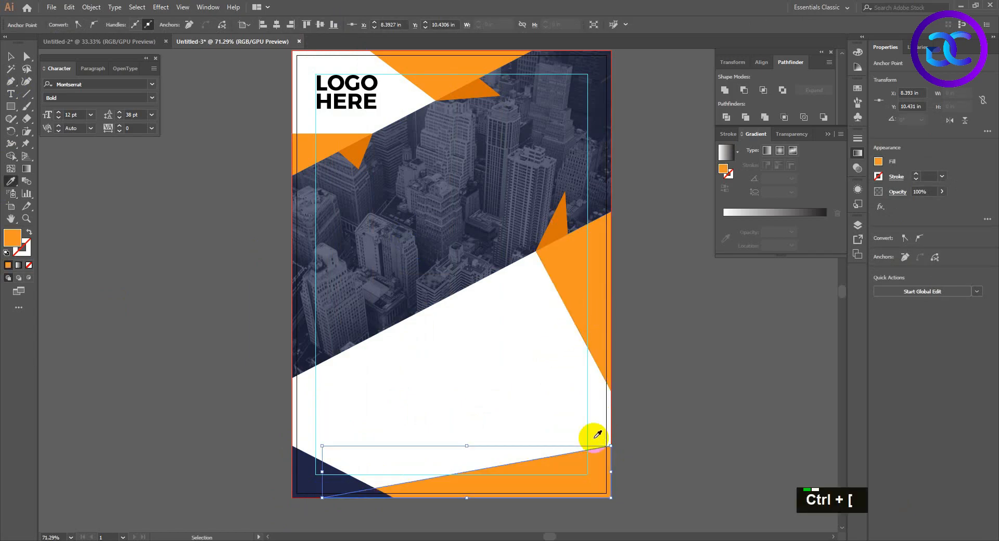
key("v")
left_click(522, 413)
left_click_drag(484, 358, 482, 368)
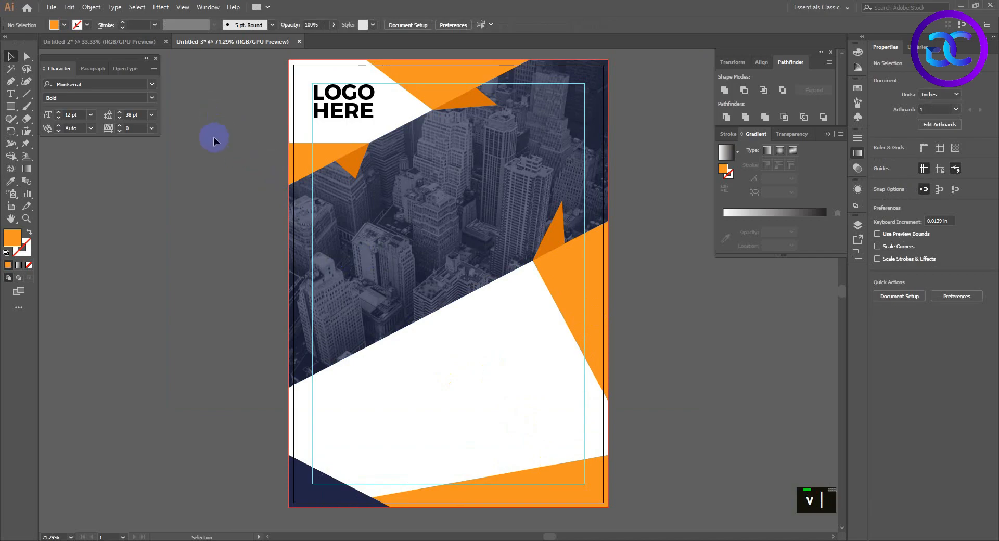
Copy the three white icons from the Untitled-2 document into the flyer and place them enlarged, about 3.2 in tall, in the lower white area.
left_click(132, 47)
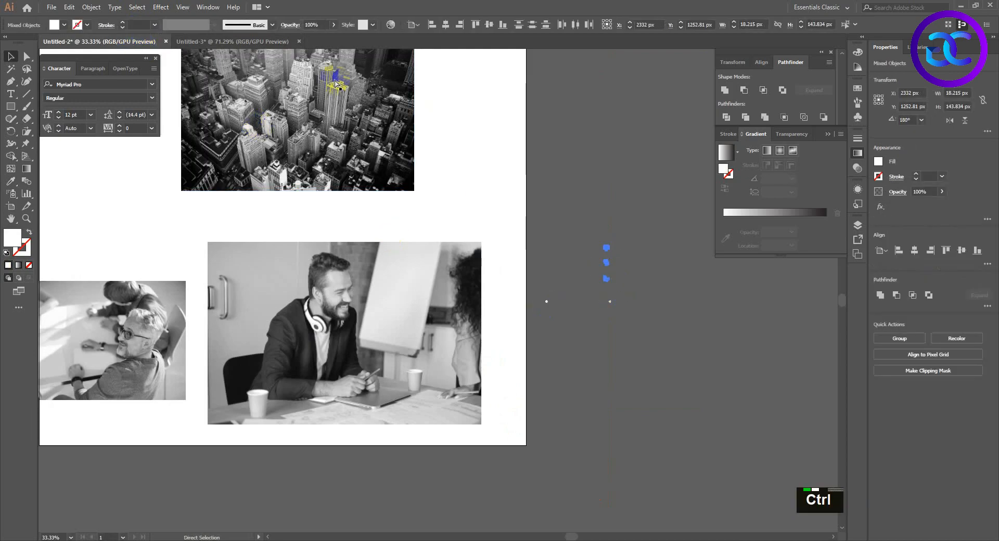
left_click(224, 41)
key("ctrl+v")
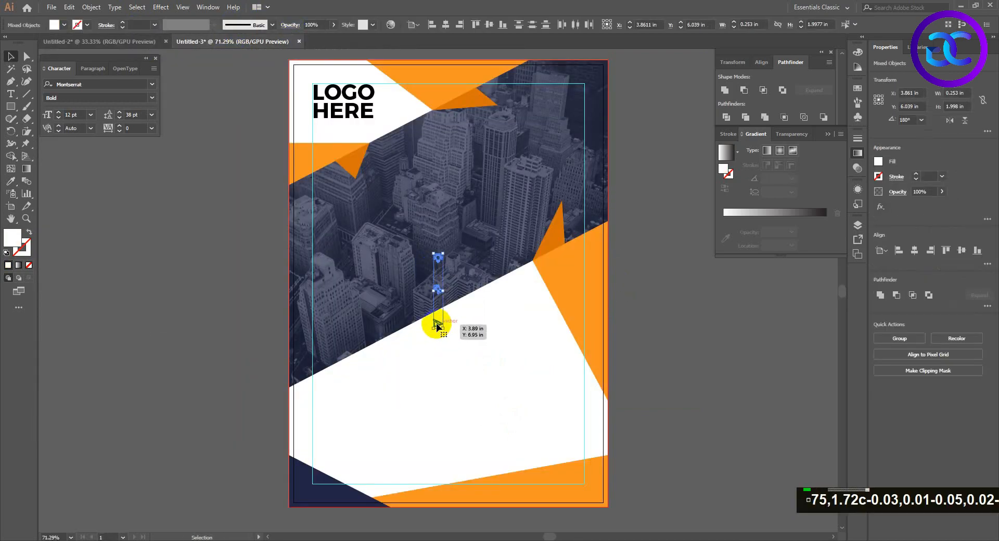
left_click_drag(436, 325, 562, 439)
Give the three icons the bright orange fill of the right-edge accent and deselect them.
key("i")
left_click(591, 317)
key("v")
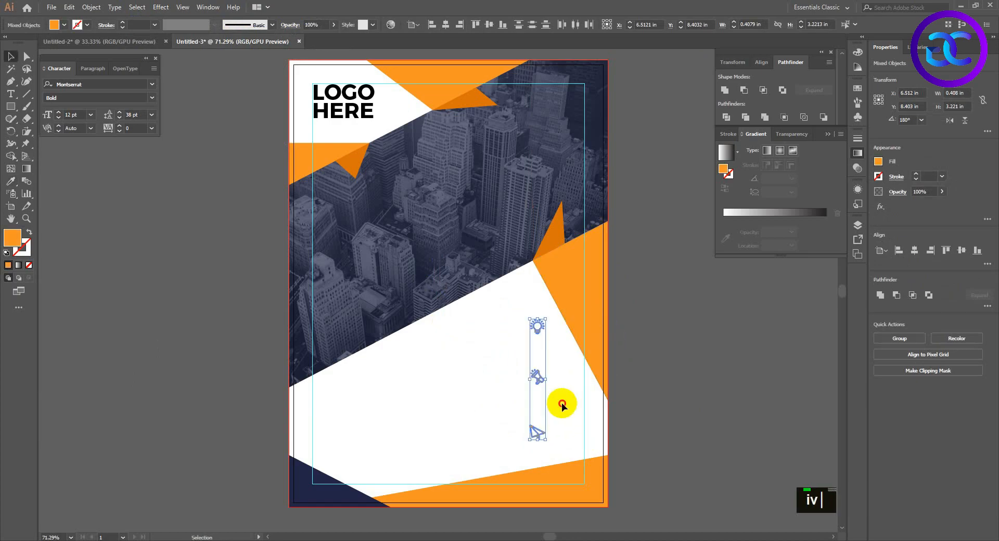
left_click(563, 409)
scroll(572, 395, "up", 1, "alt")
left_click_drag(541, 332, 532, 323)
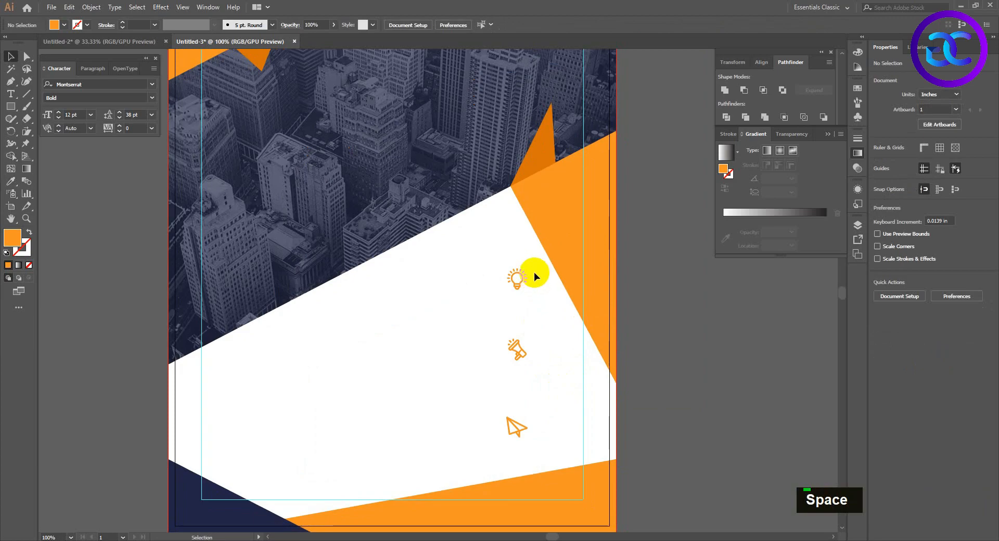
Duplicate the LOGO HERE text straight down onto the city photo, aligned with the margin guide, and bring the copy to the front.
scroll(451, 333, "down", 1, "alt")
left_click_drag(450, 333, 424, 352)
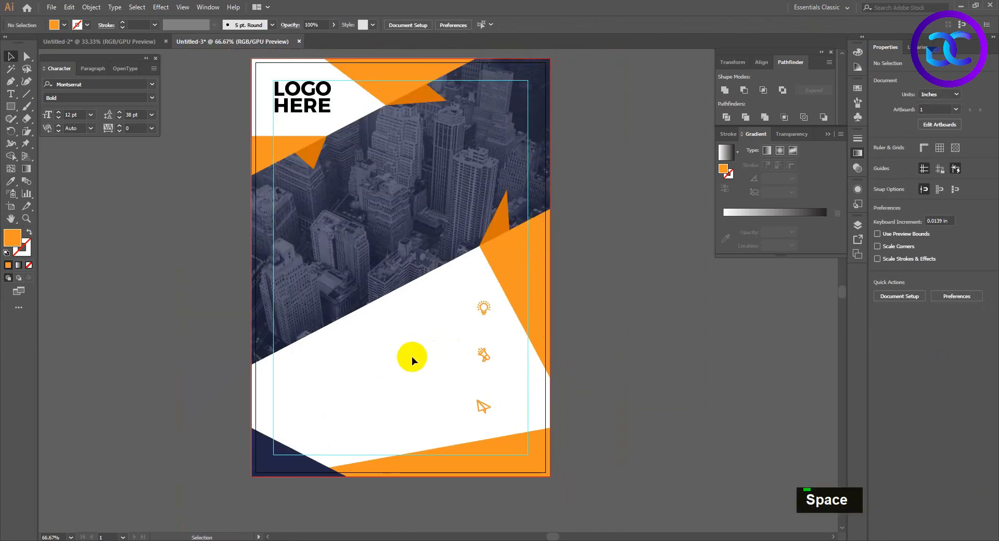
double_click(11, 93)
left_click(10, 57)
left_click_drag(274, 107, 275, 209, "alt")
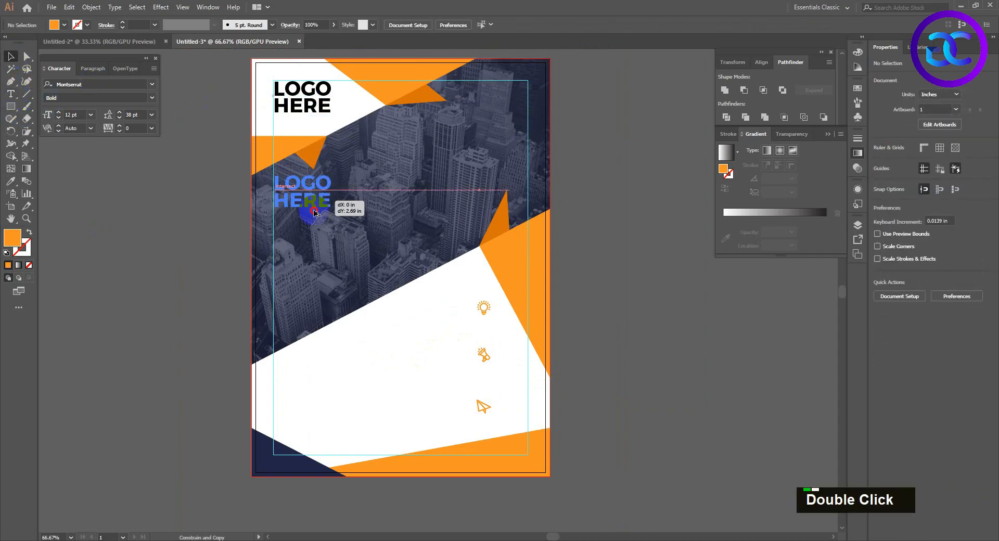
key("ctrl+shift+bracketright")
Replace the duplicated text with HEADLINE HERE in capitals on two lines.
key("t")
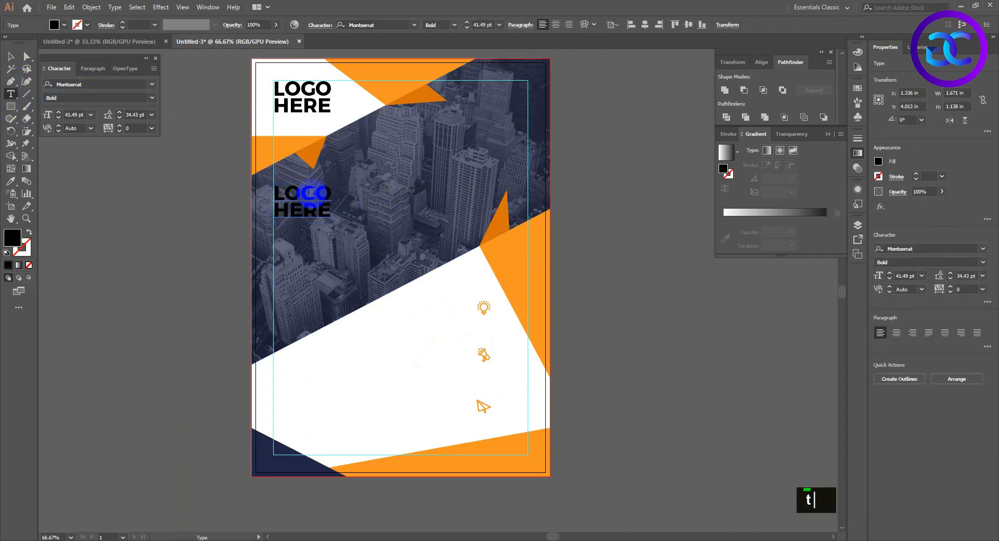
left_click(312, 197)
key("ctrl+a")
type("h")
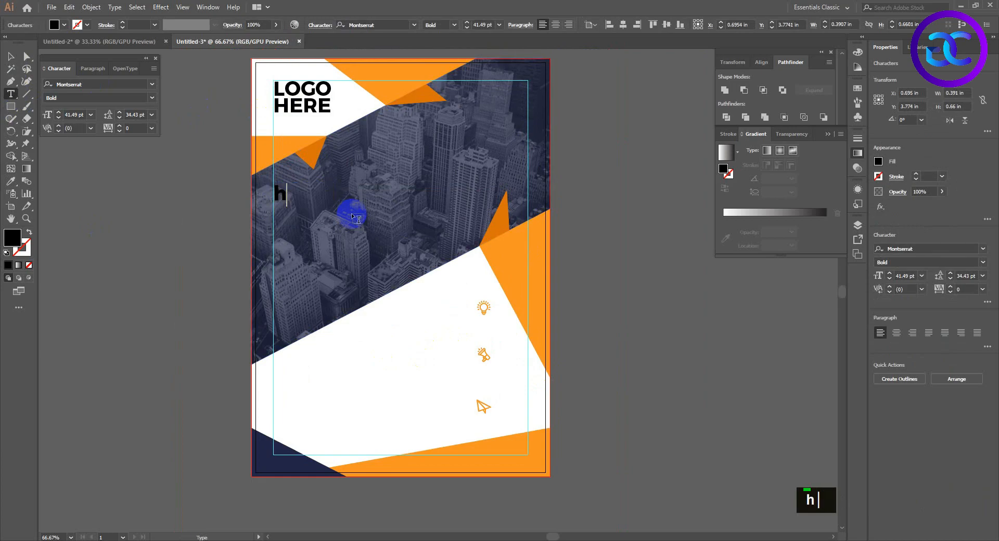
key("BackSpace")
key("Caps_Lock")
type("HEADLINE")
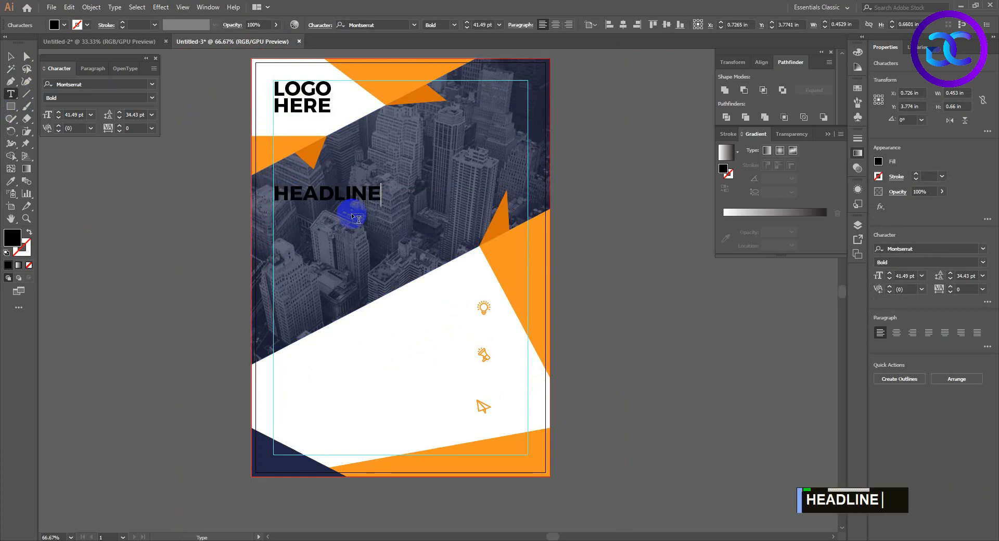
key("Return")
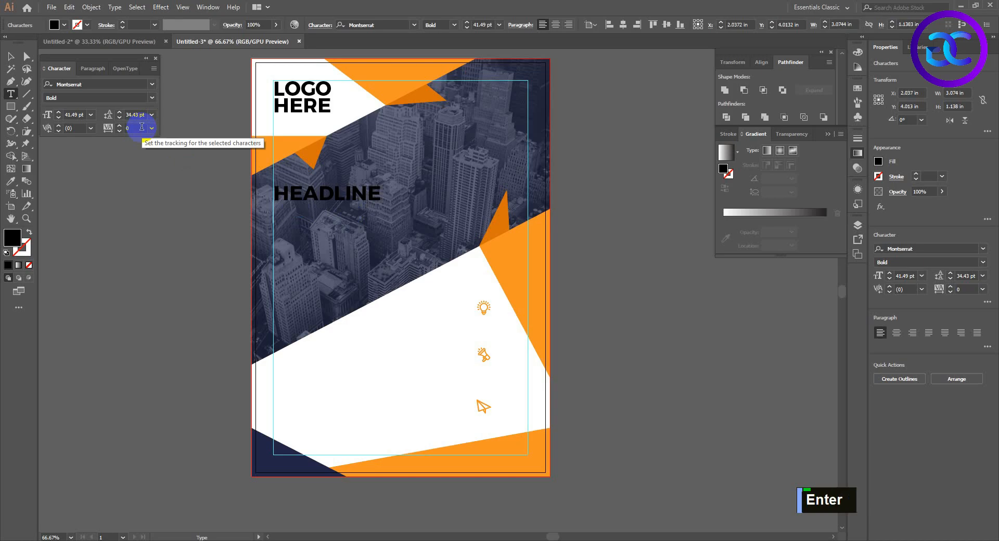
type("HERE")
left_click(11, 56)
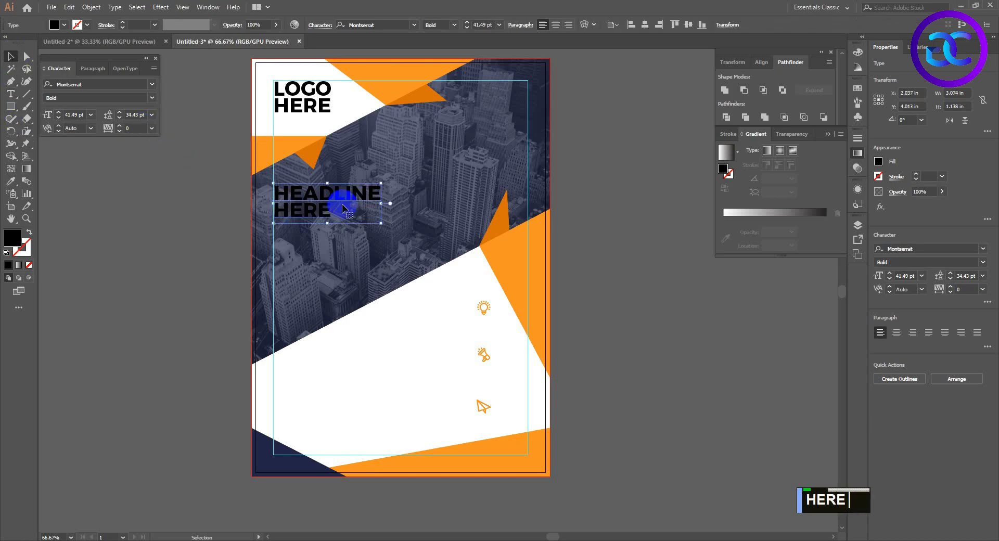
Enlarge the HEADLINE HERE text to 52.9 pt and fill it with white.
left_click_drag(383, 224, 411, 234)
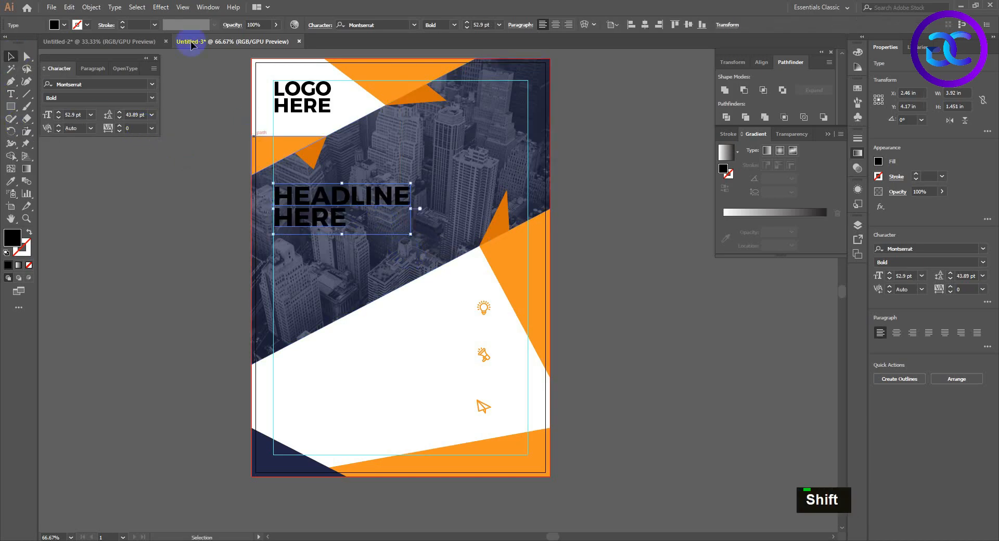
left_click(54, 25)
left_click(21, 43)
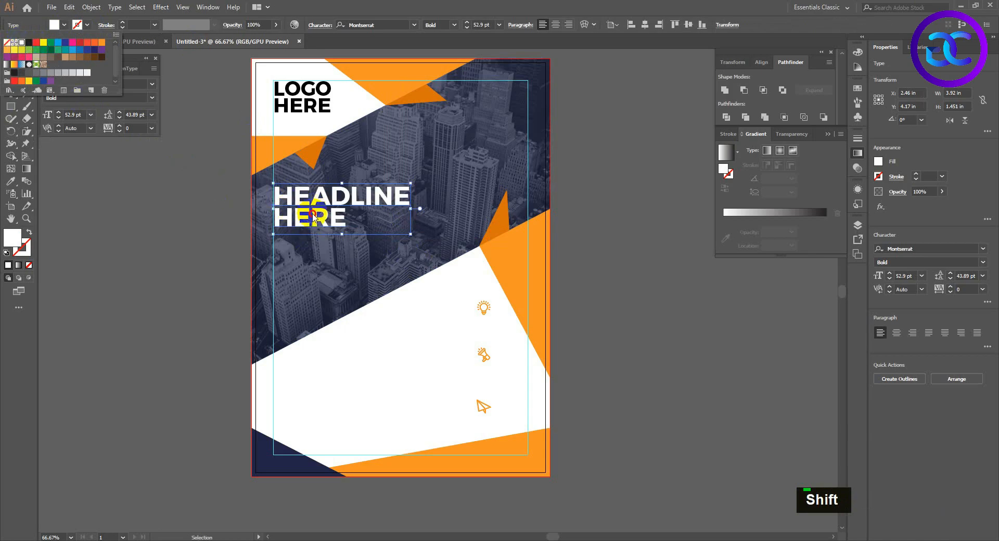
Try automatic leading on the HEADLINE HERE text.
left_click(151, 114)
left_click(159, 134)
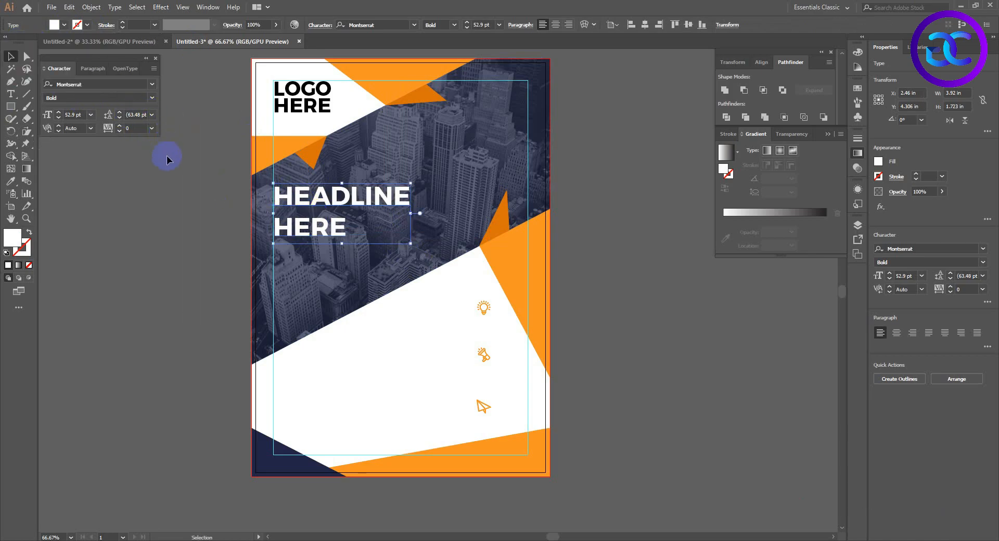
double_click(119, 118)
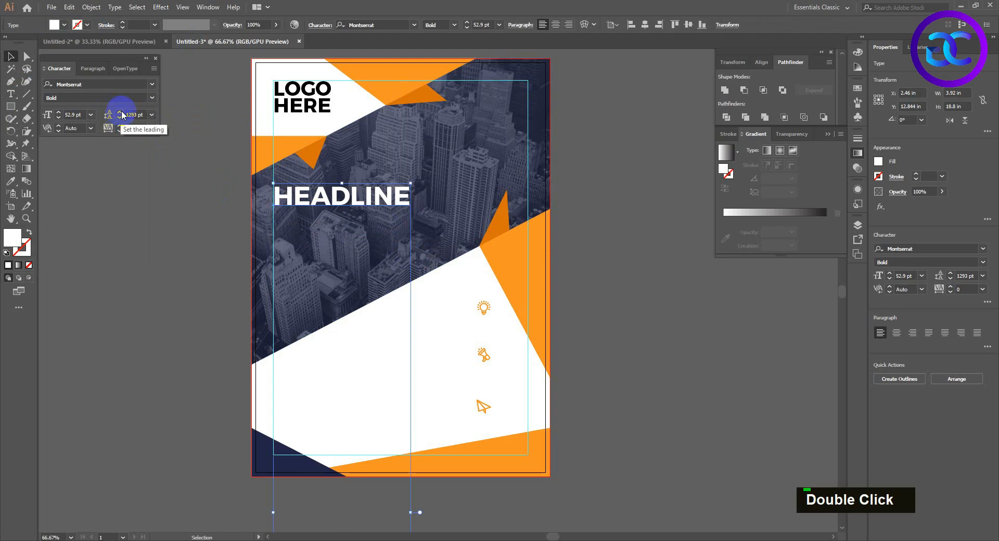
left_click(151, 116)
left_click(160, 134)
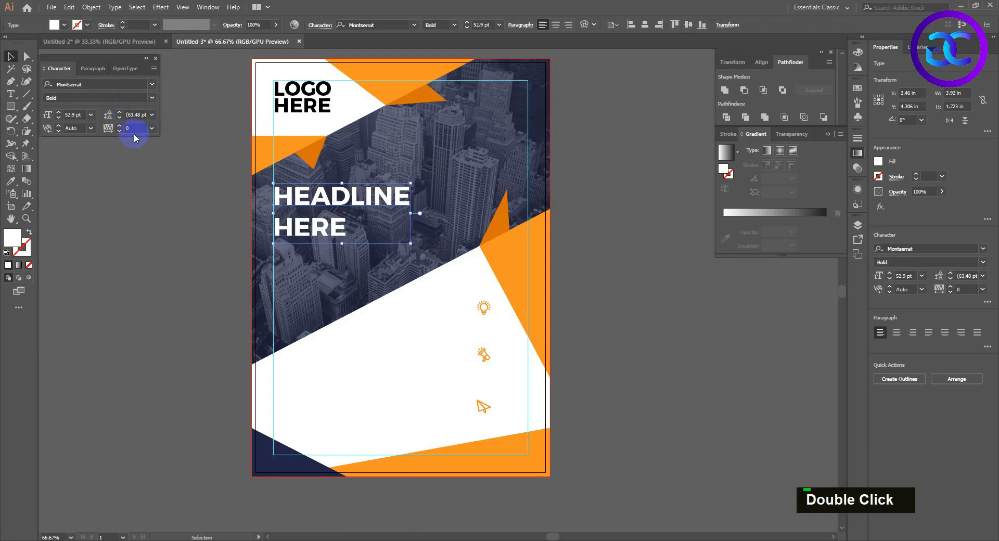
Set the leading of the HEADLINE HERE text to 55 pt.
key("ctrl+a")
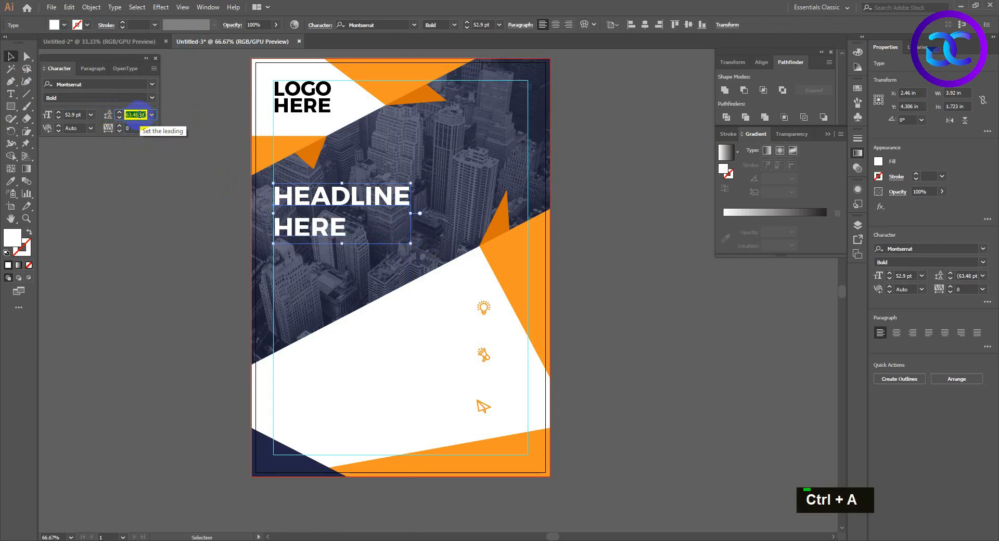
type("55")
key("Return")
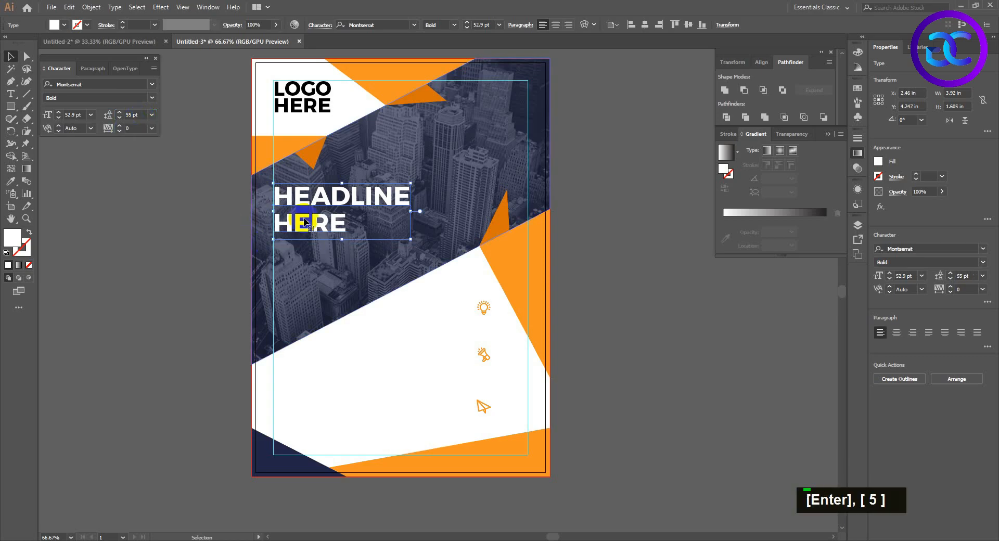
Fill only the word HERE in the headline with the bright orange swatch and deselect the text.
double_click(312, 224)
left_click(64, 25)
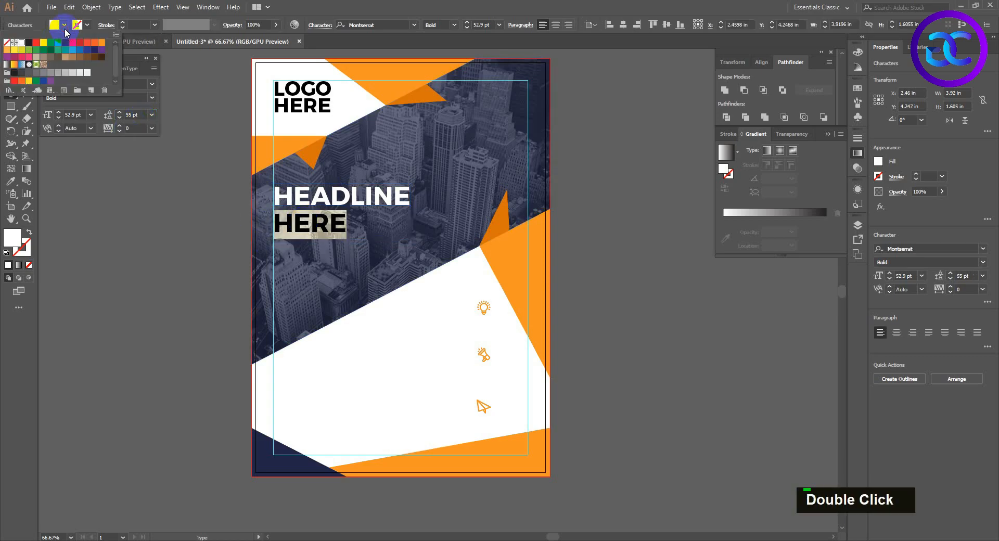
left_click(101, 42)
key("Escape")
key("Escape")
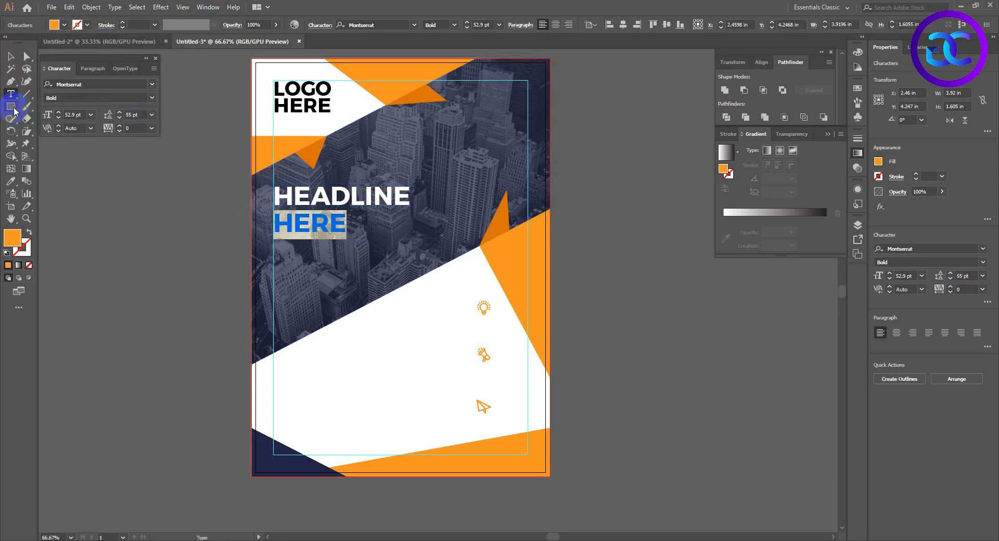
double_click(73, 115)
left_click(326, 398)
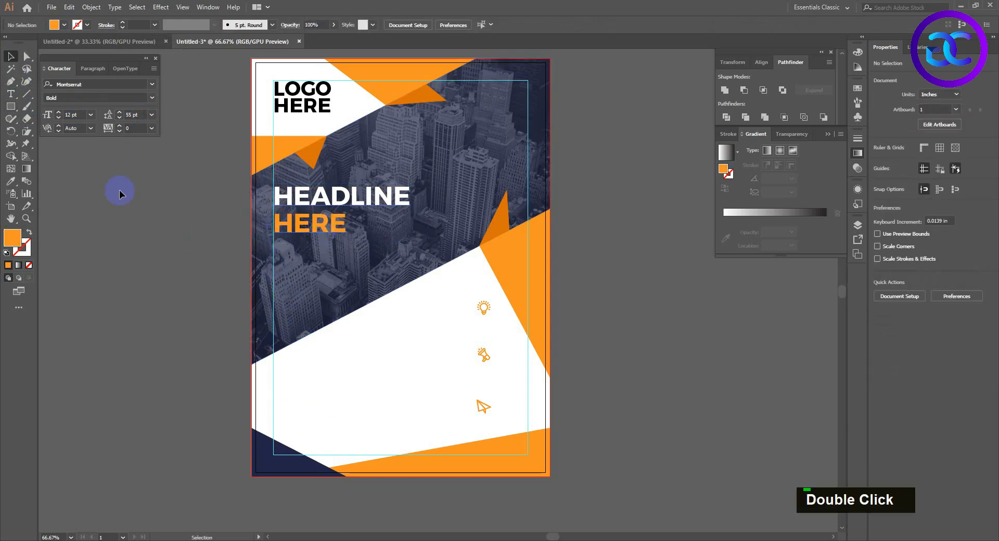
Add a placeholder text area about 3.6 by 0.97 in below the headline along the margin guide, and set its leading to Auto.
left_click(11, 93)
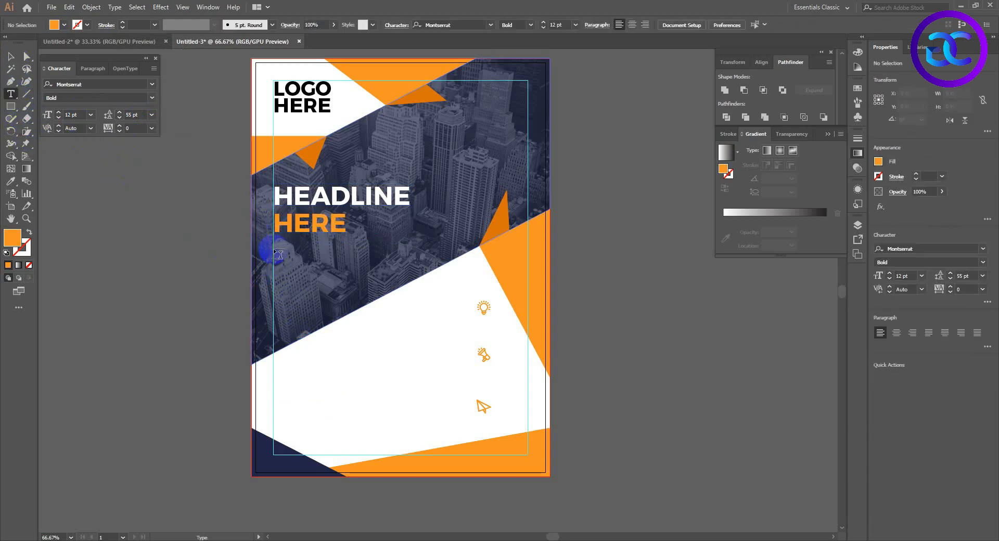
left_click_drag(274, 250, 400, 283)
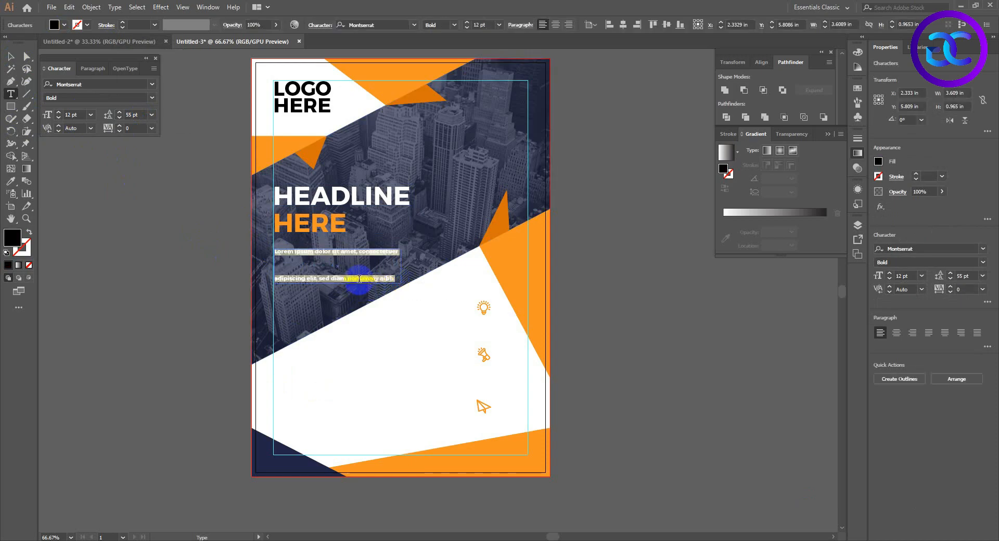
left_click(152, 115)
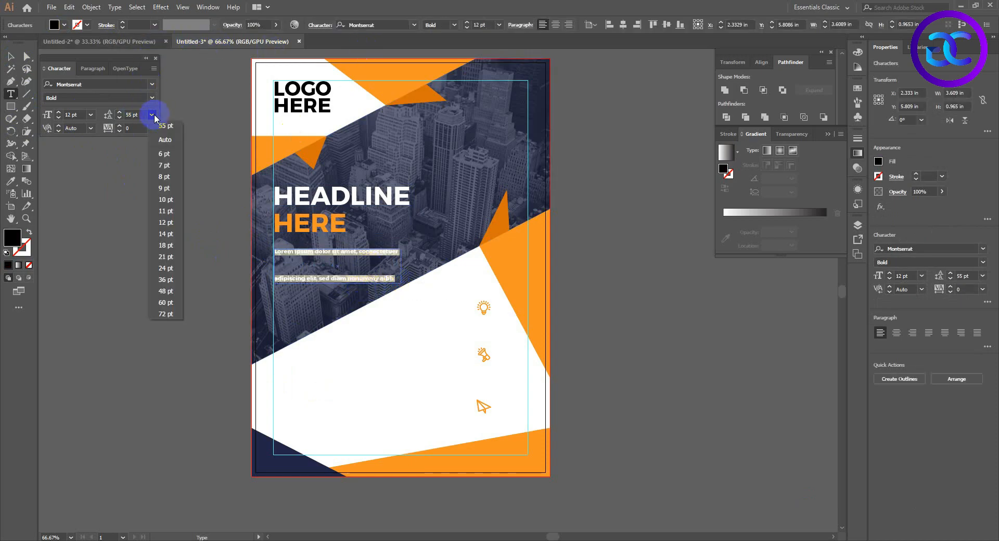
left_click(165, 140)
left_click(396, 280)
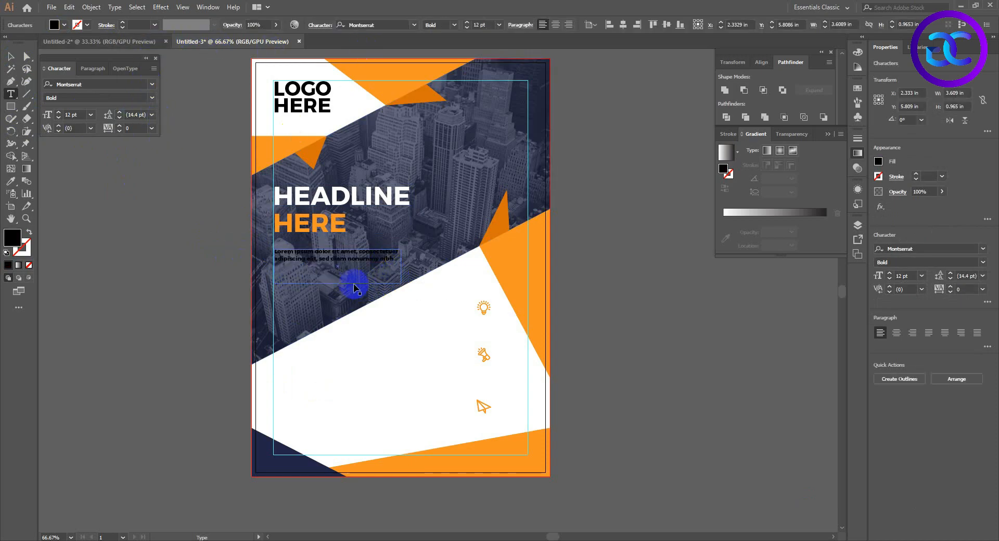
Fill all of the Lorem ipsum placeholder text with white.
key("ctrl+a")
left_click(54, 24)
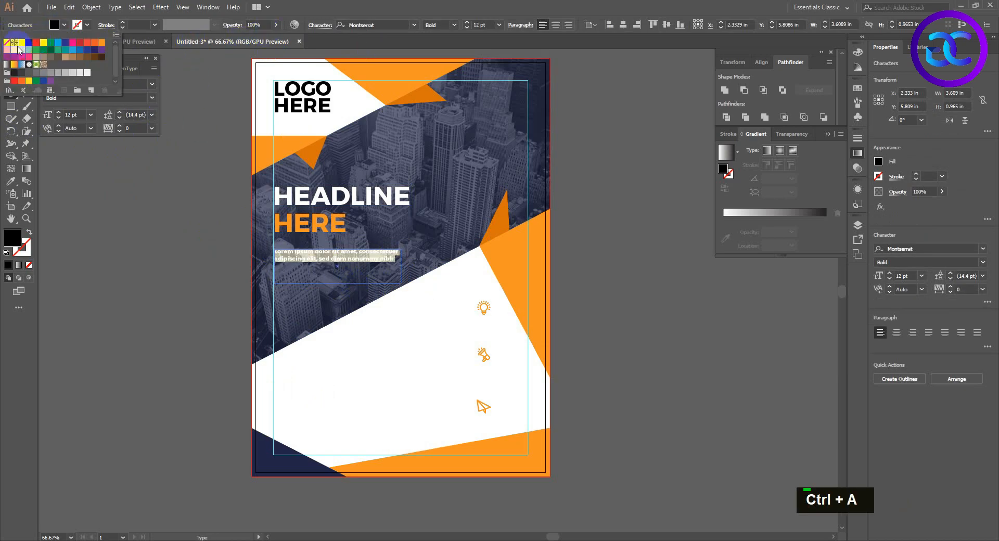
left_click(22, 43)
Set the Lorem ipsum text below the headline to the Semi Bold weight of Montserrat.
scroll(308, 261, "up", 2)
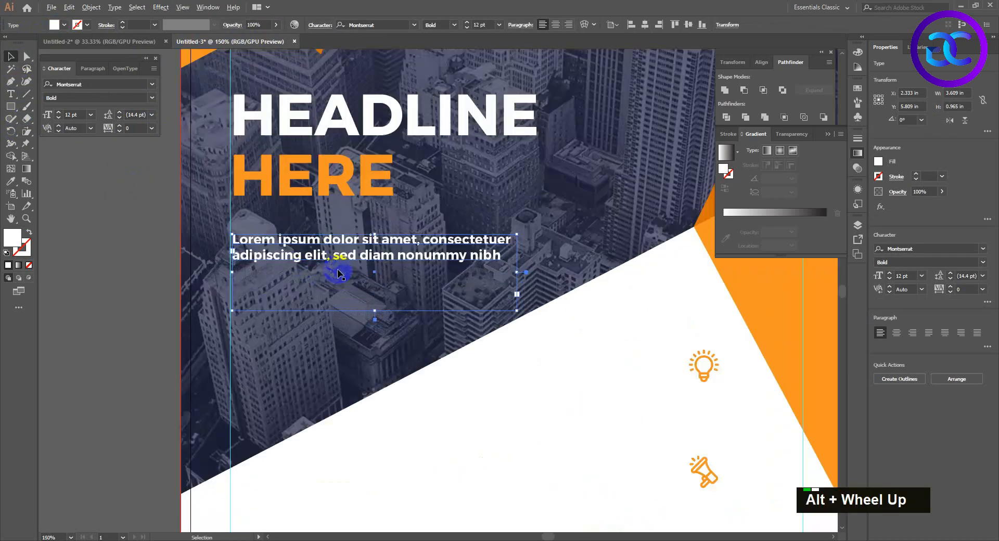
double_click(372, 254)
triple_click(372, 255)
left_click(459, 27)
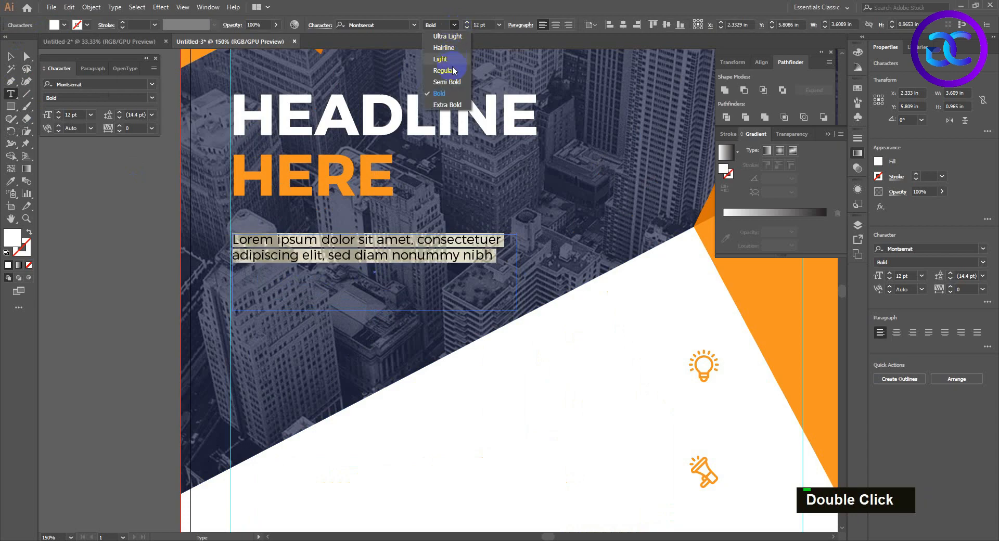
left_click(446, 89)
Repeat the Lorem ipsum passage within its text area and delete the final words "sed diam nonummy nibh" from the repeated passage.
key("ctrl+a")
key("ctrl+c")
key("ctrl+v")
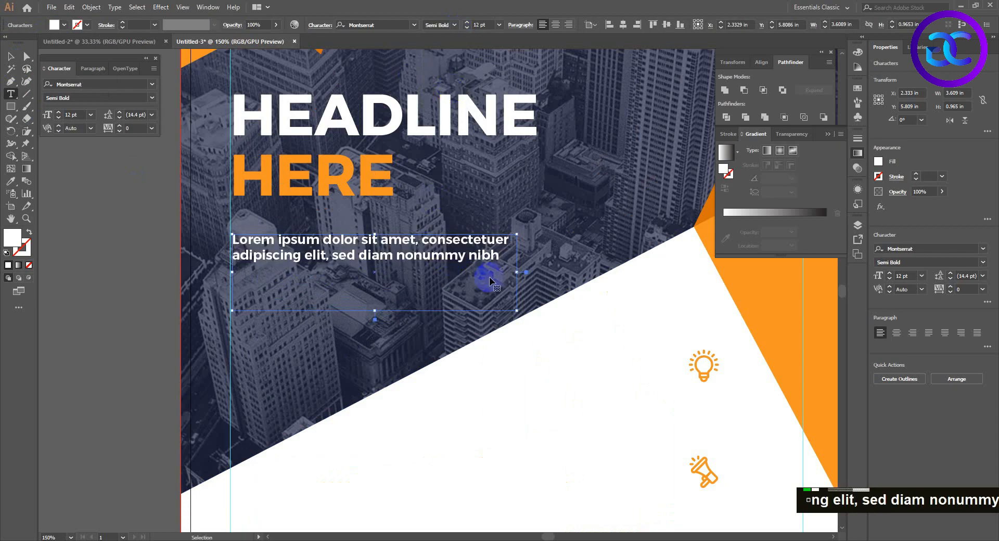
key("ctrl+v")
left_click_drag(508, 286, 345, 288)
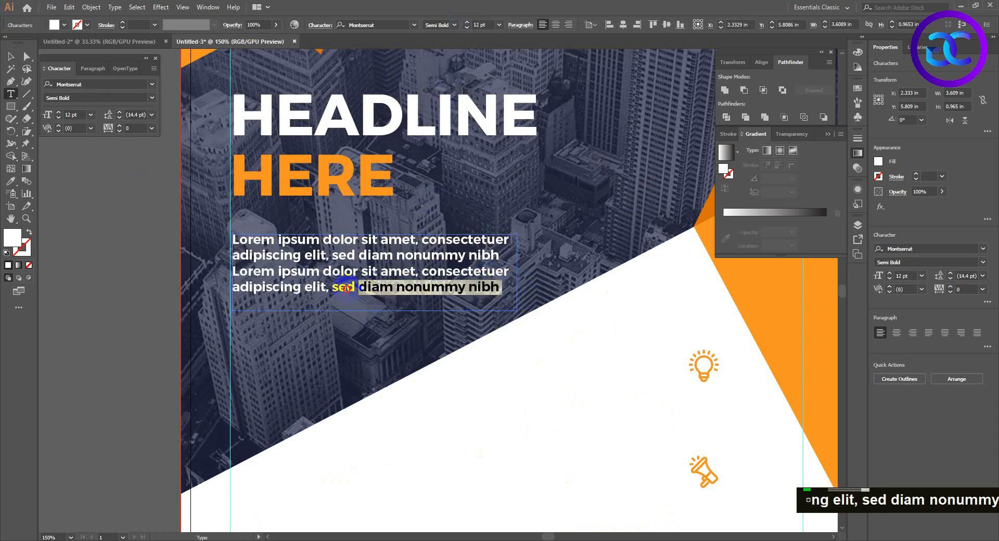
key("BackSpace")
left_click(10, 59)
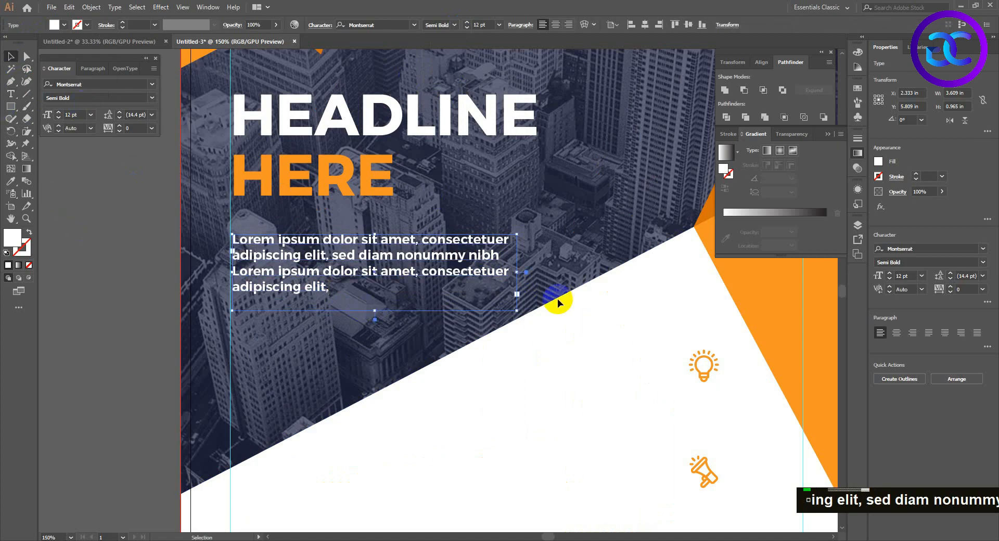
Turn off automatic hyphenation for the Lorem ipsum text and make its text area slightly wider, ending just short of the HEADLINE width.
left_click_drag(519, 271, 553, 271)
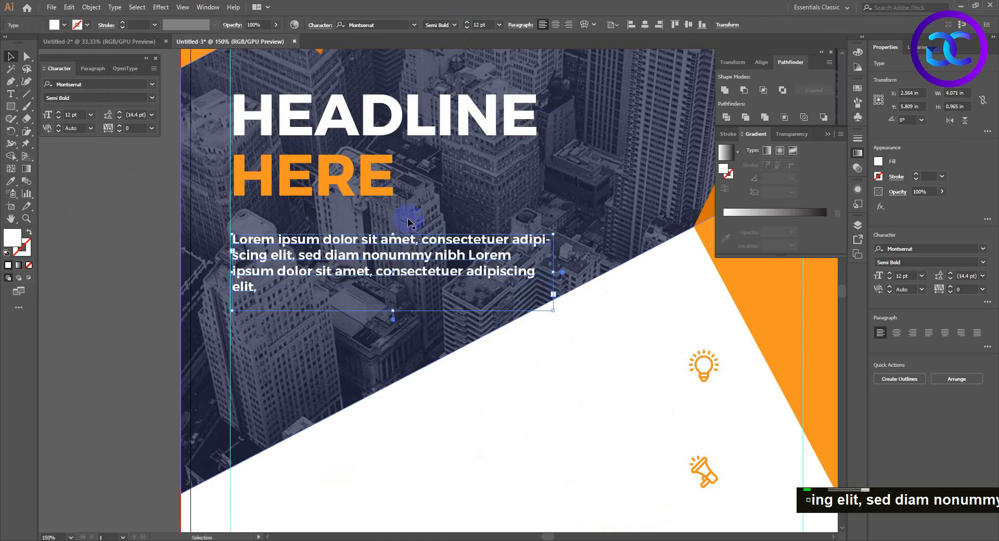
left_click(93, 68)
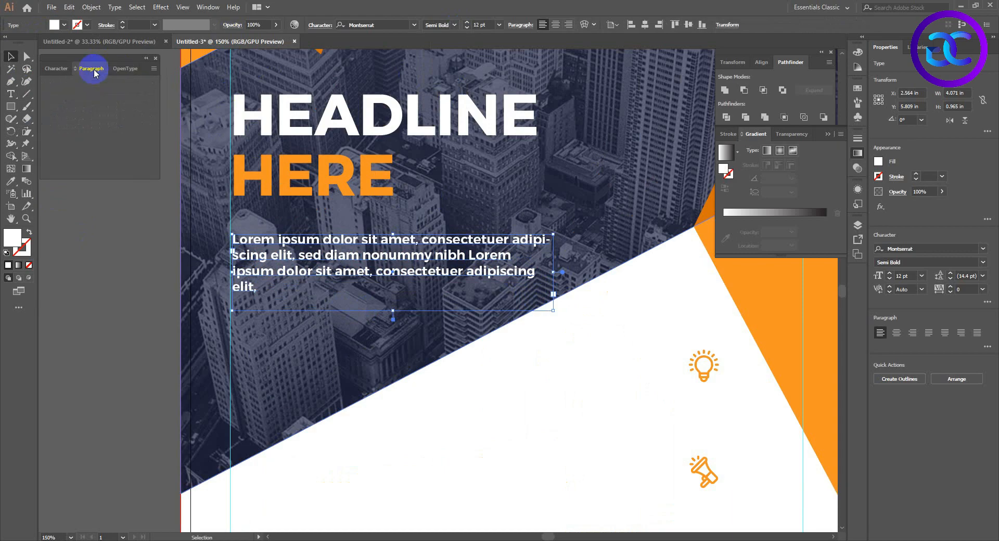
double_click(55, 153)
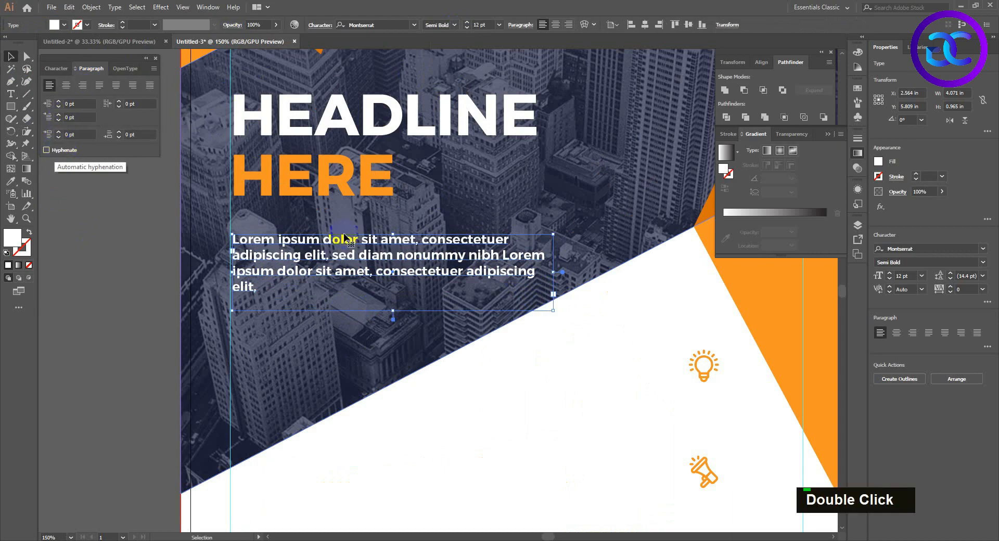
left_click_drag(554, 275, 529, 273)
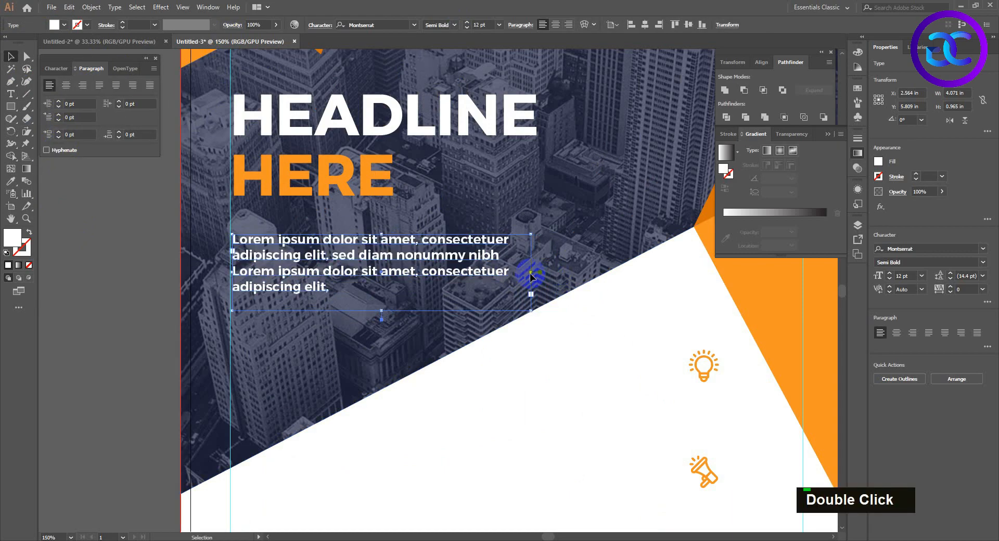
left_click(502, 392)
Nudge the Lorem ipsum text up slightly so it sits closer to the word HERE.
scroll(502, 392, "down", 2)
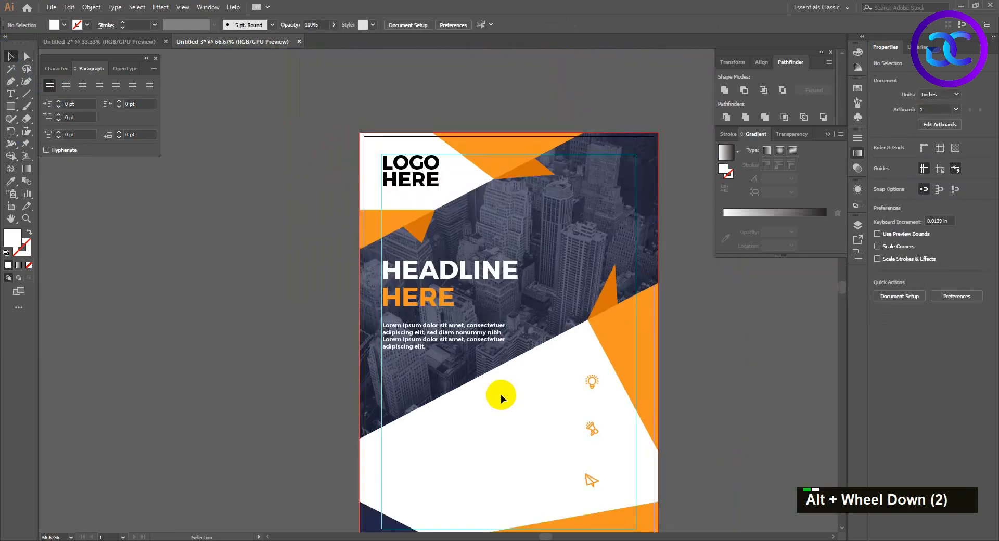
left_click(474, 365)
key("Up")
key("Up")
key("Up")
key("Up")
key("Up")
key("Up")
key("Up")
key("Up")
key("Up")
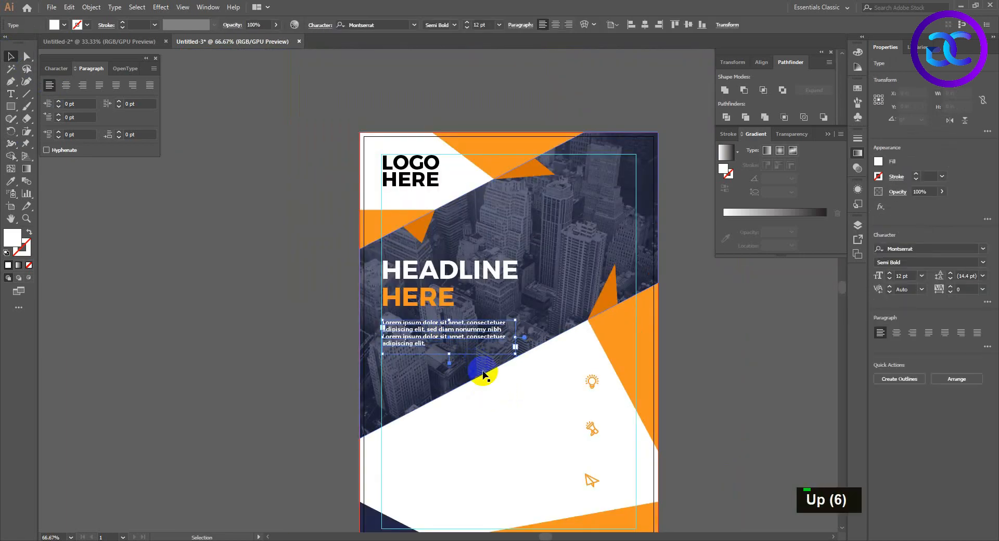
Draw a circle about 0.62 in across between the lightbulb and megaphone icons and fill it with the flyer's bright orange.
left_click_drag(552, 434, 527, 395)
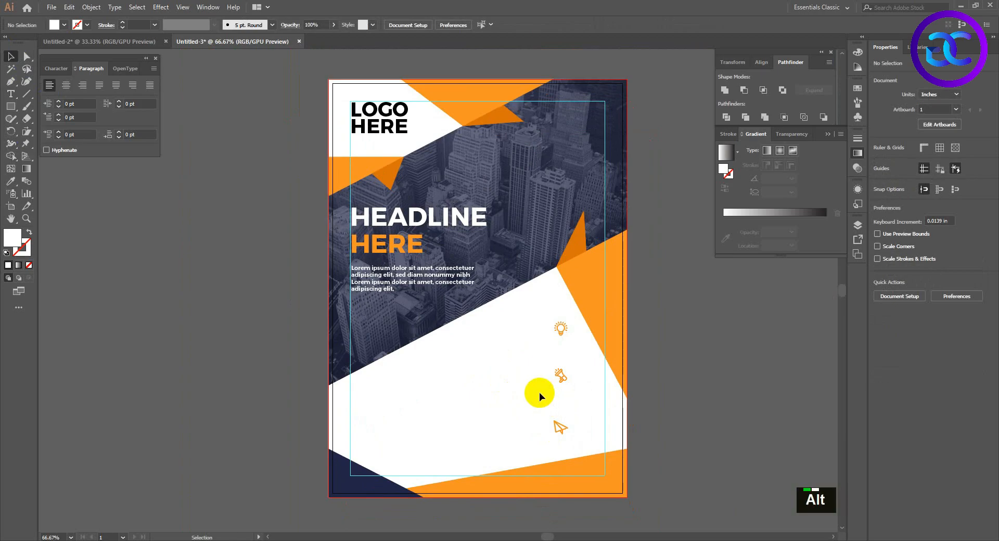
scroll(539, 392, "up", 1)
left_click_drag(608, 385, 594, 360)
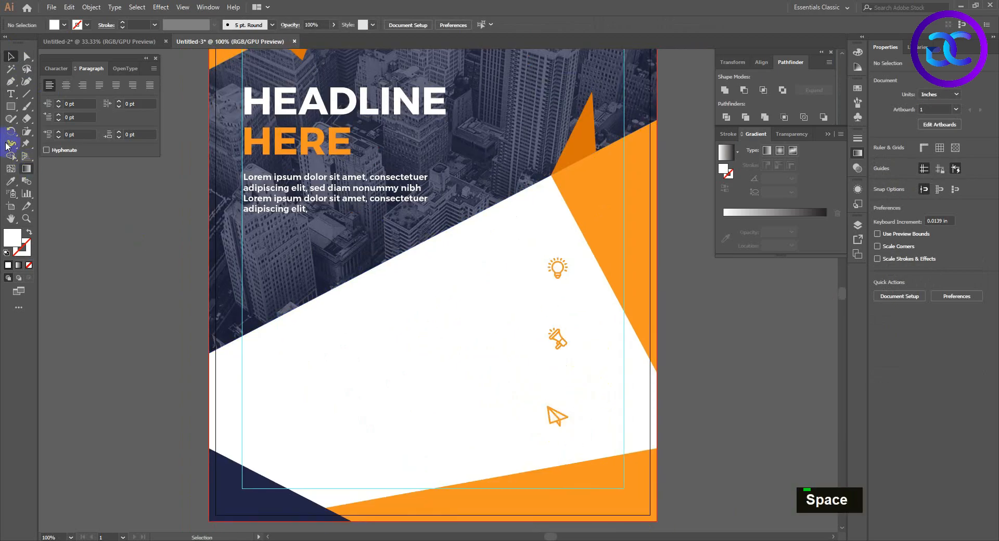
right_click(14, 110)
left_click(63, 128)
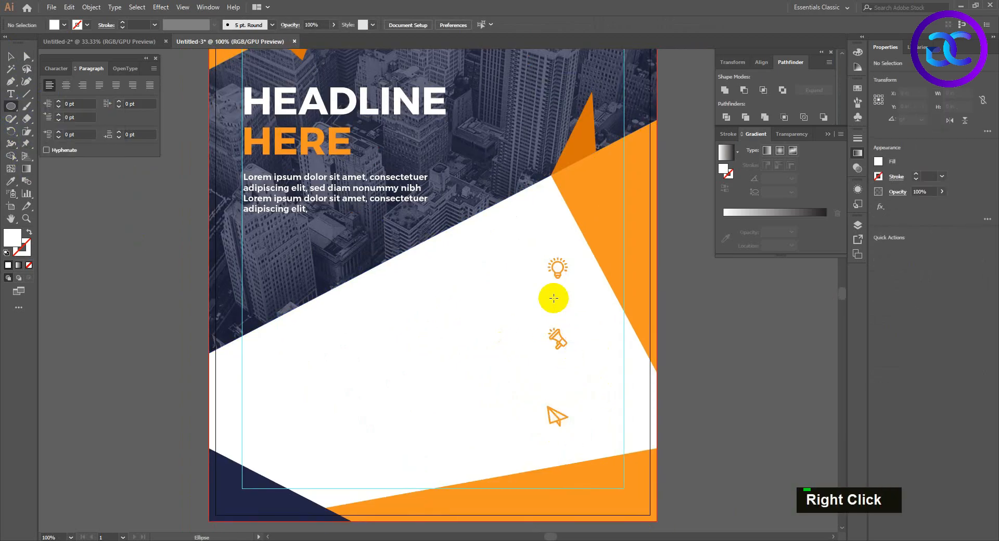
left_click_drag(554, 299, 567, 314)
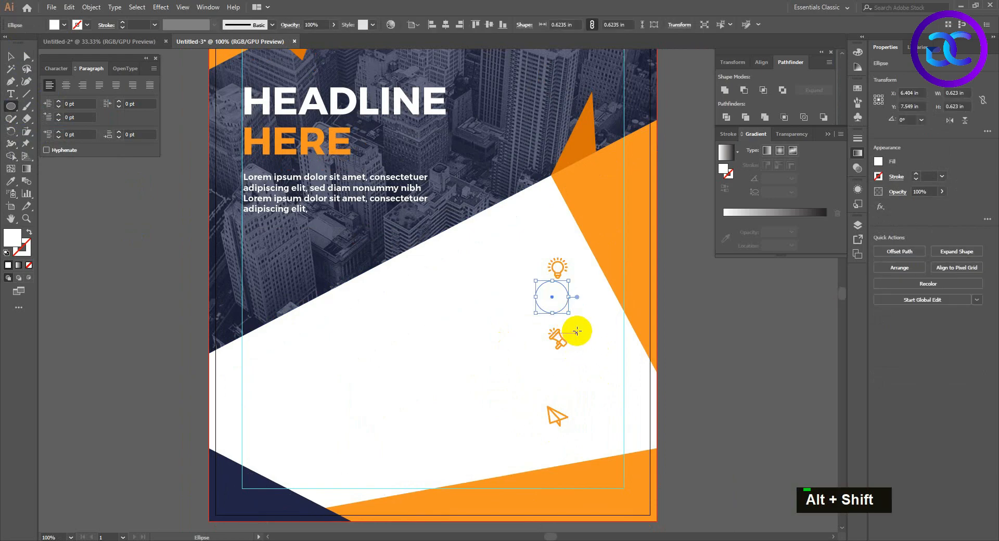
key("i")
left_click(623, 217)
key("v")
left_click(577, 292)
Move the lightbulb icon onto the centre of the orange circle.
double_click(563, 274)
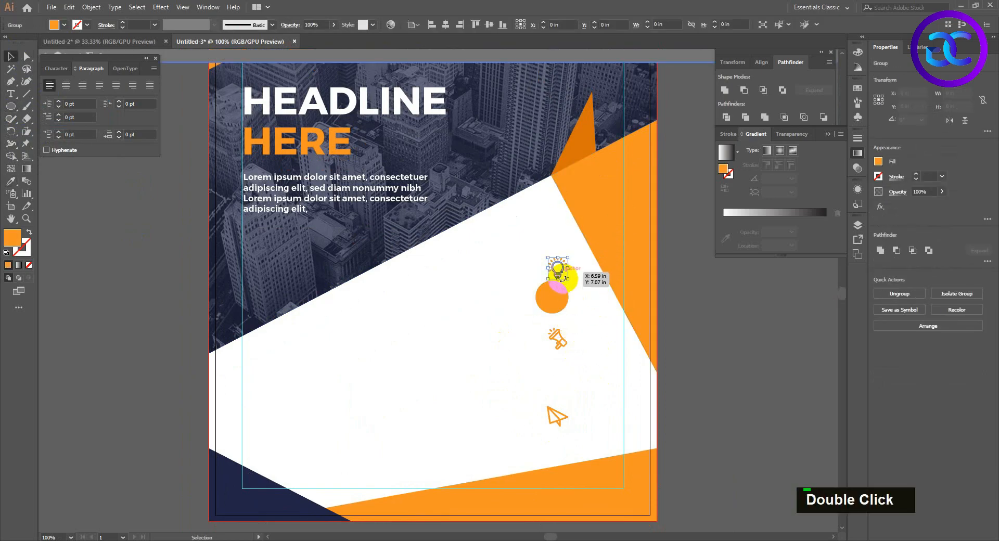
key("Escape")
key("Escape")
left_click(560, 289)
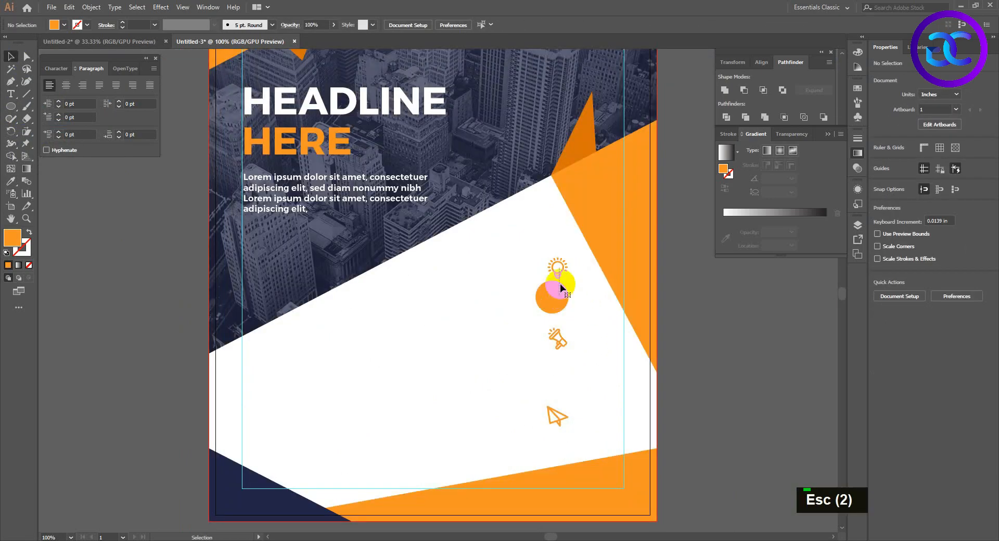
left_click(565, 268, "shift")
left_click(569, 265)
left_click_drag(561, 268, 555, 297)
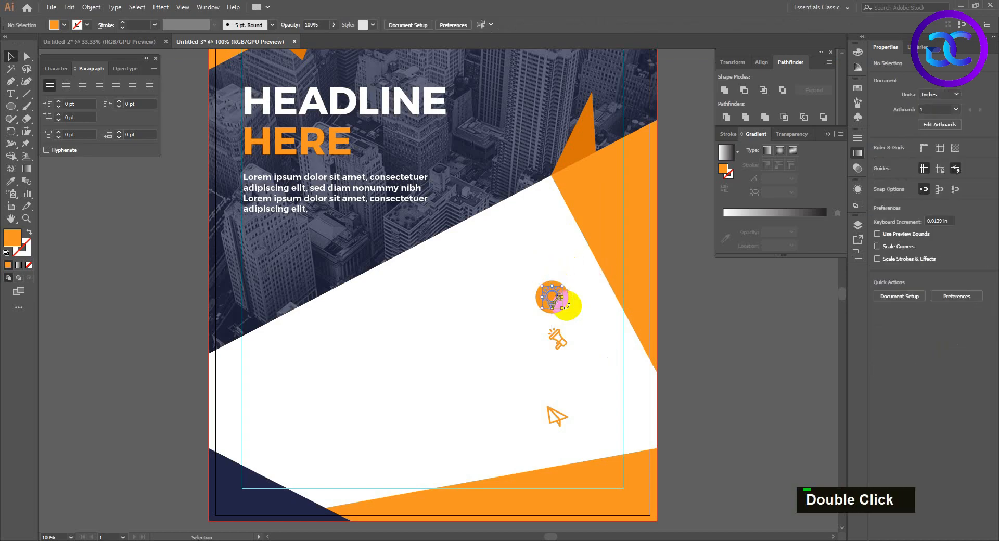
left_click(587, 321)
Arrange the orange circle behind the lightbulb icon but above the white background, and recolor the lightbulb white.
left_click(553, 297)
key("ctrl+shift+bracketleft")
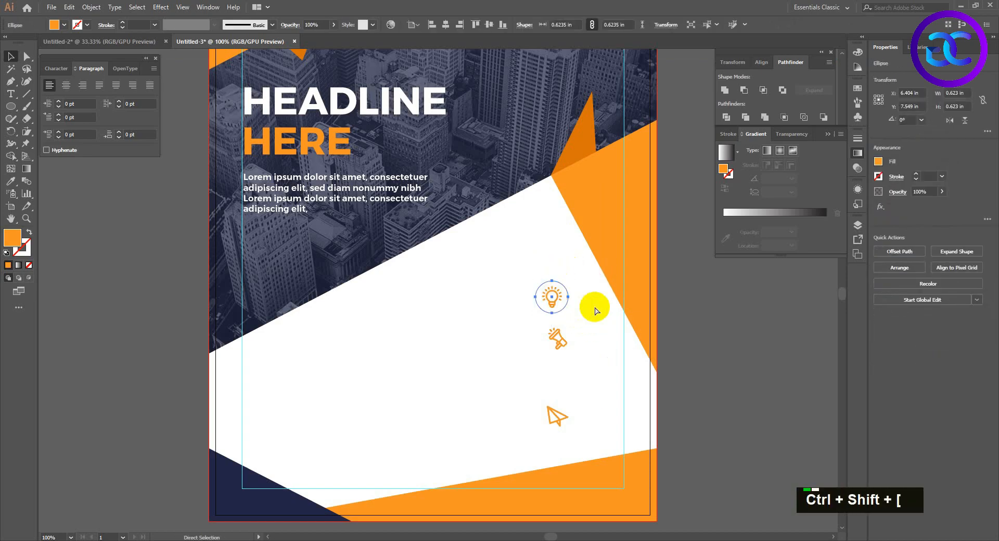
key("ctrl+bracketright")
key("ctrl+bracketright")
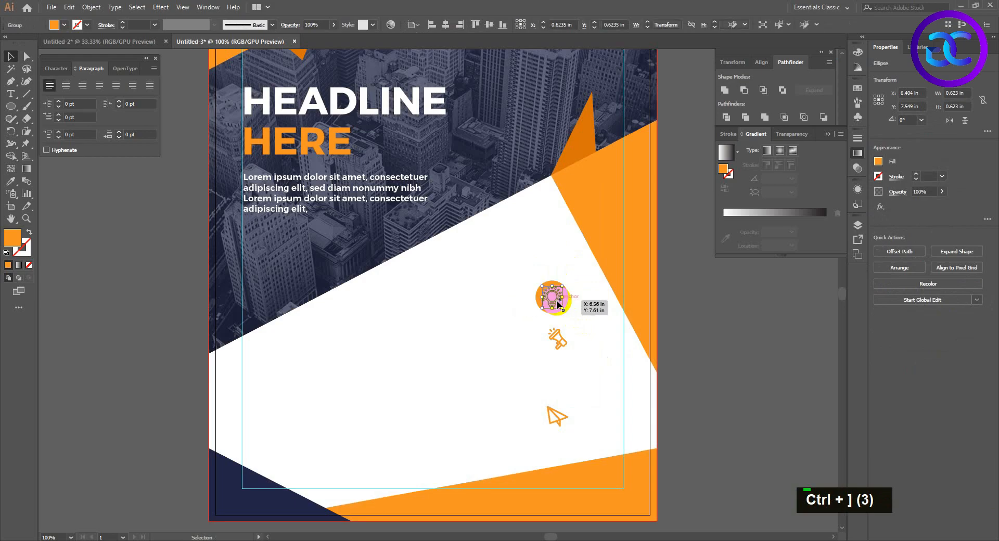
left_click(554, 297)
key("i")
key("v")
left_click(575, 313)
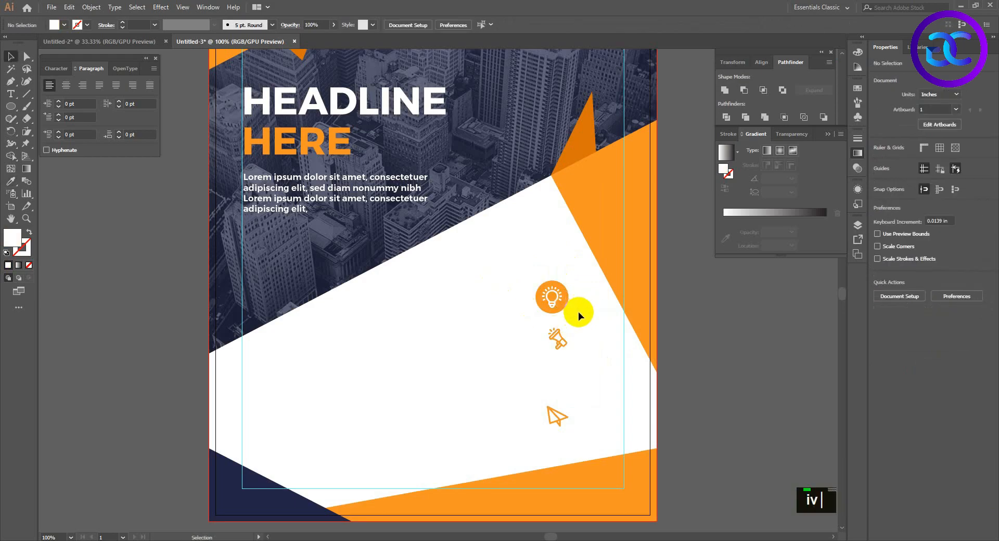
Duplicate the lightbulb's orange circle twice straight down, spacing the copies about 0.97 in apart.
scroll(576, 313, "up", 2)
left_click_drag(569, 309, 539, 272)
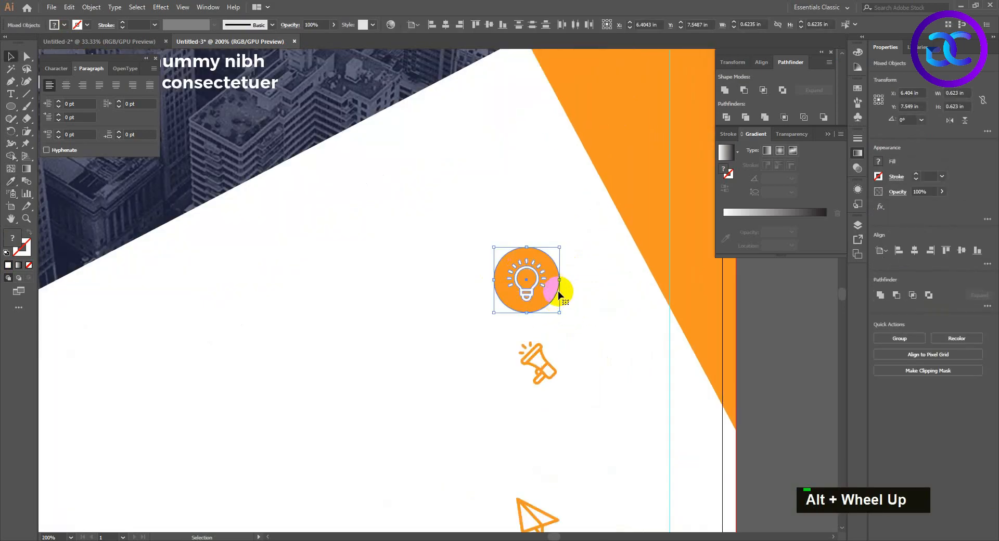
left_click(555, 291)
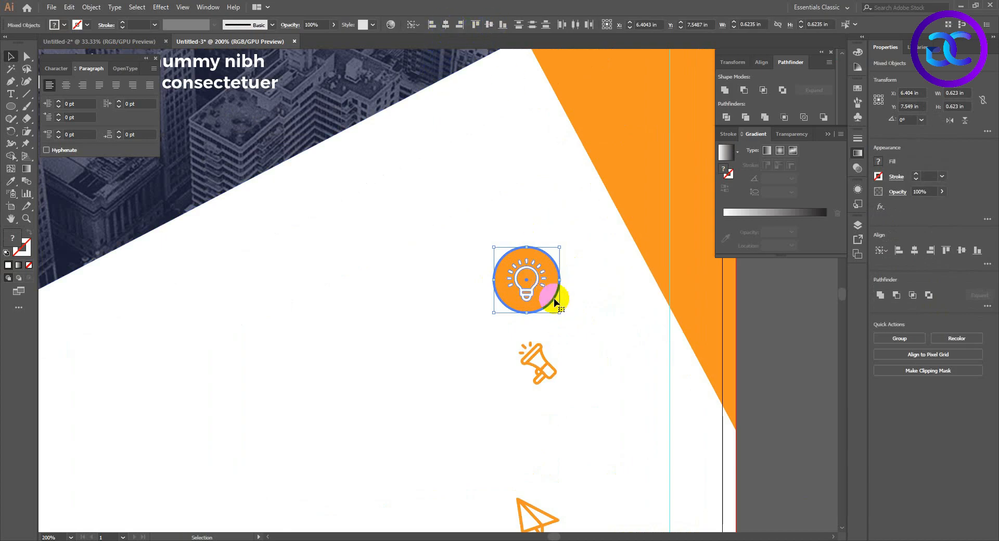
left_click(569, 315)
left_click_drag(548, 292, 547, 394)
key("ctrl+d")
left_click(573, 410)
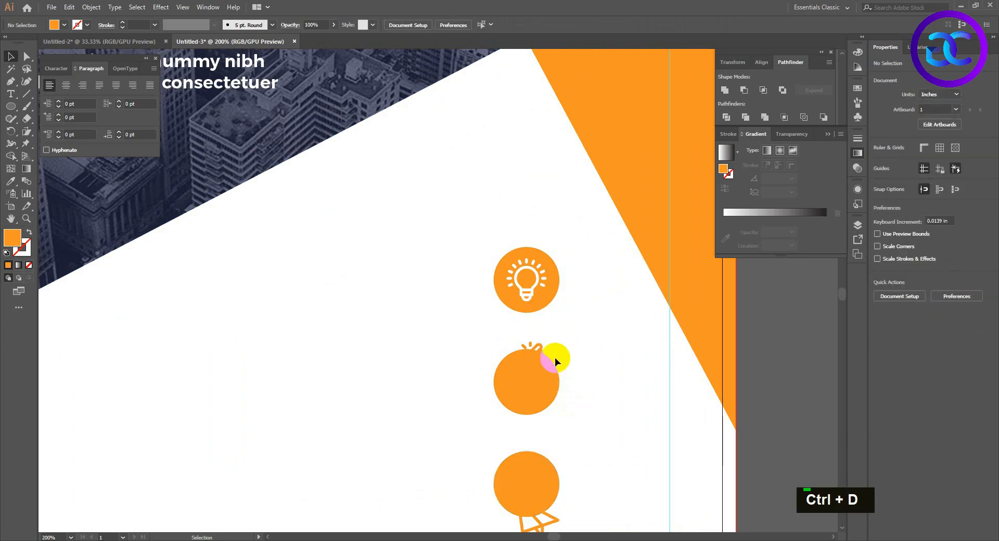
Place the megaphone icon on the middle orange circle, bring it to the front and fill it with white.
left_click(533, 351)
key("ctrl+shift+bracketright")
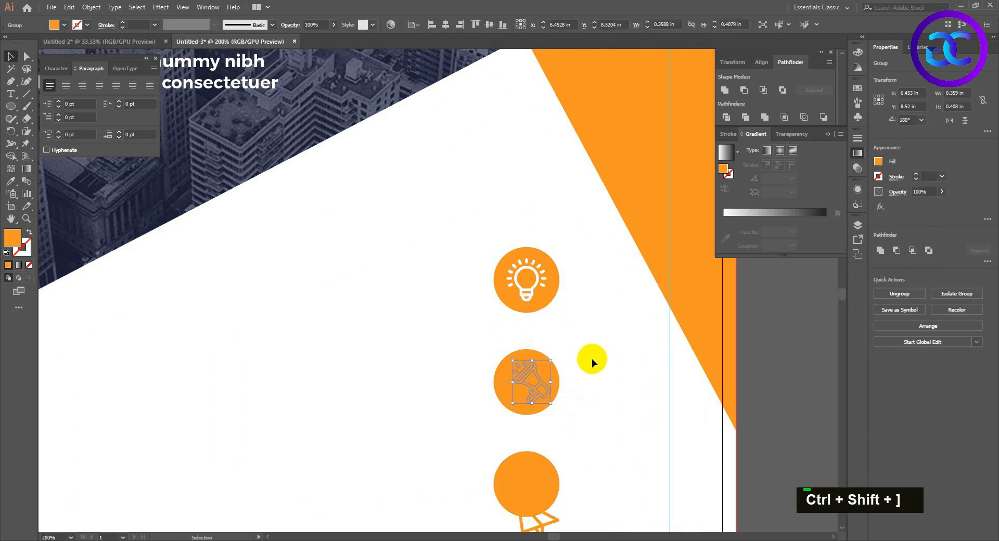
key("i")
left_click(576, 401)
key("v")
Centre the megaphone icon horizontally on the middle orange circle, using the circle as the alignment reference.
left_click_drag(582, 403, 541, 382)
left_click(554, 377, "shift")
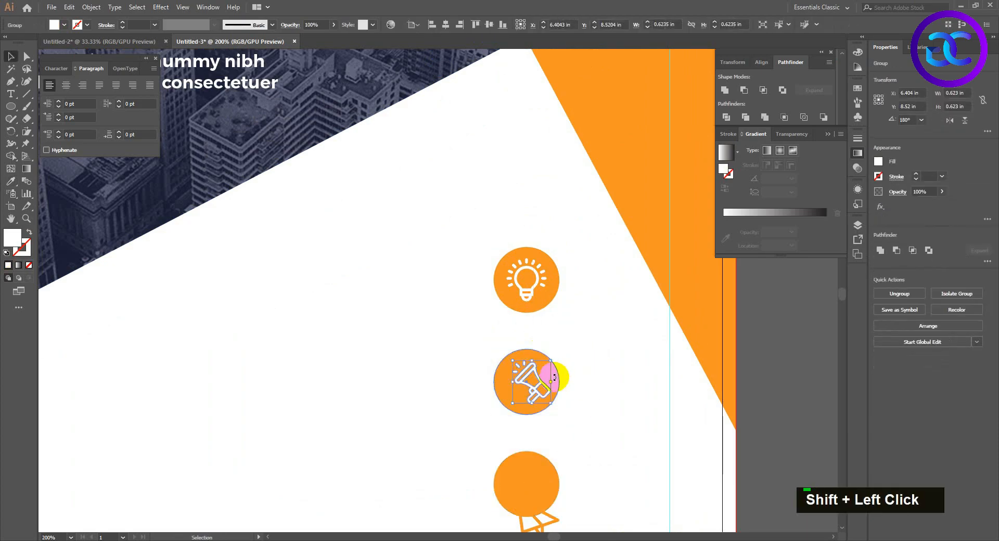
left_click(550, 378, "shift")
double_click(549, 379)
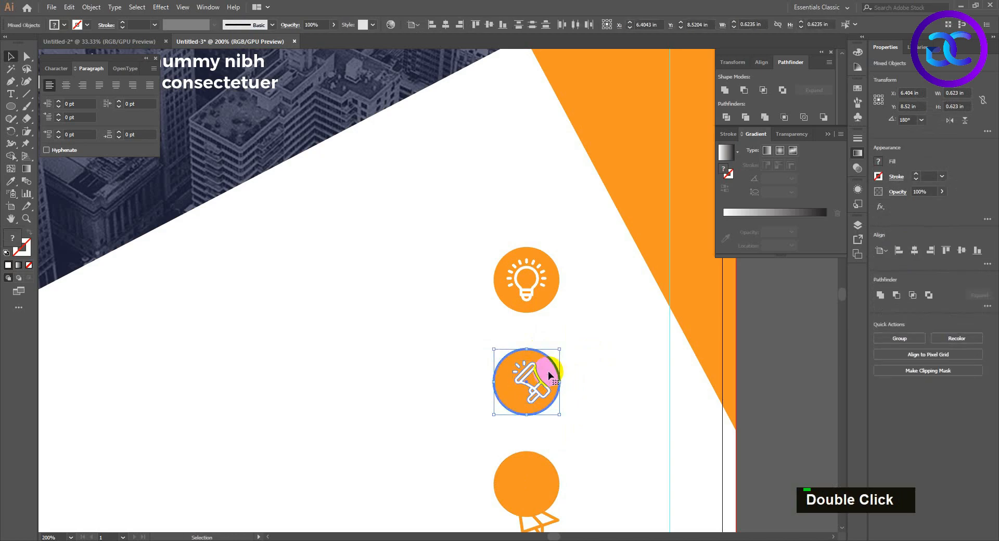
left_click(448, 27)
left_click(595, 430)
Move the paper plane icon onto the lowest orange circle, bring it to the front and fill it with white.
scroll(572, 422, "down", 2)
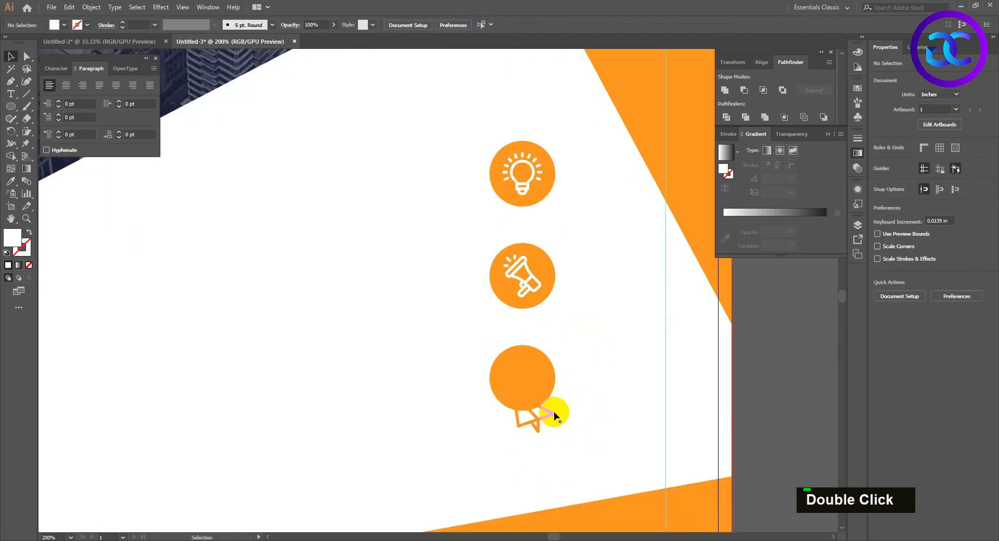
left_click_drag(553, 415, 547, 379)
key("ctrl+shift+bracketright")
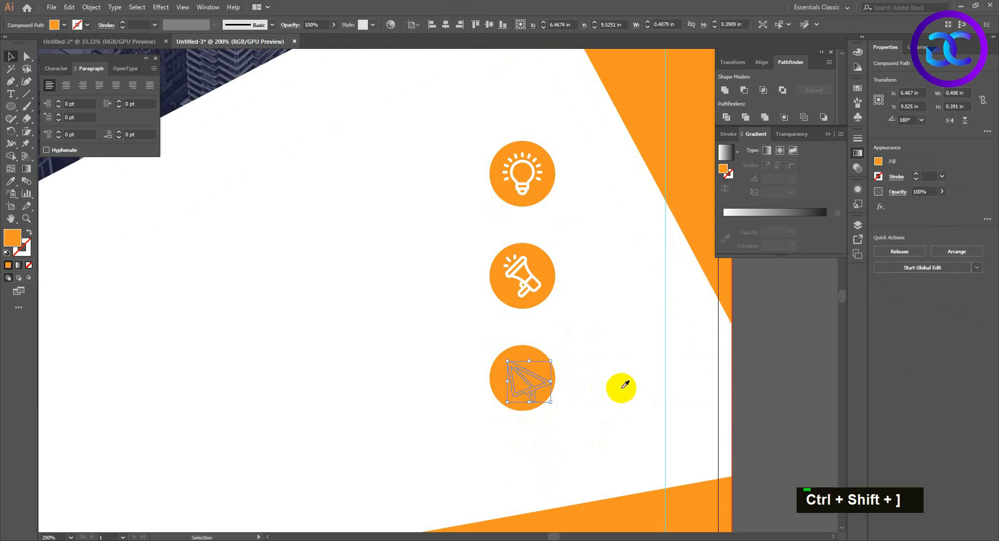
key("i")
left_click(546, 366)
key("v")
Centre the paper plane icon horizontally and vertically on its orange circle, and shift the icon right by about 0.02 in.
left_click(529, 354, "shift")
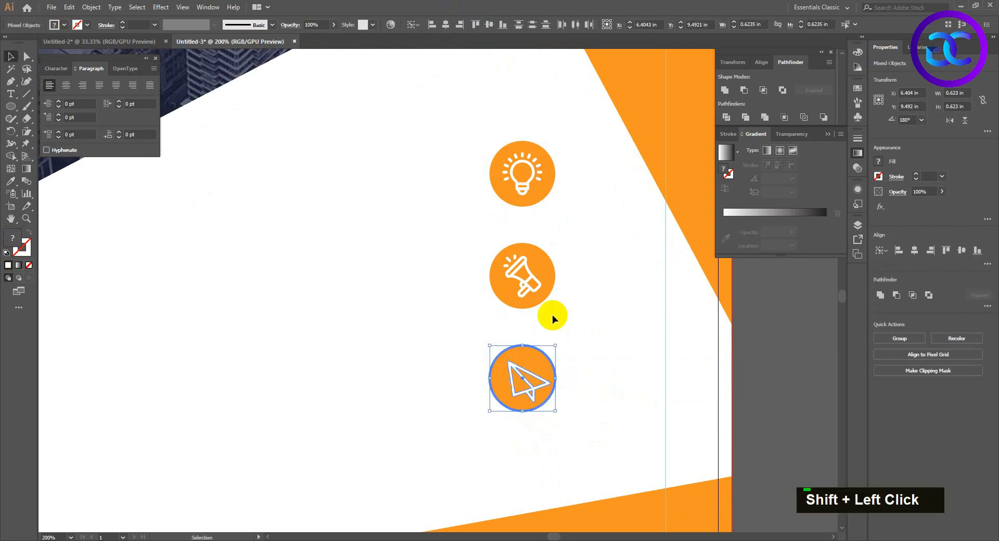
left_click(489, 24)
left_click(445, 25)
left_click(586, 397)
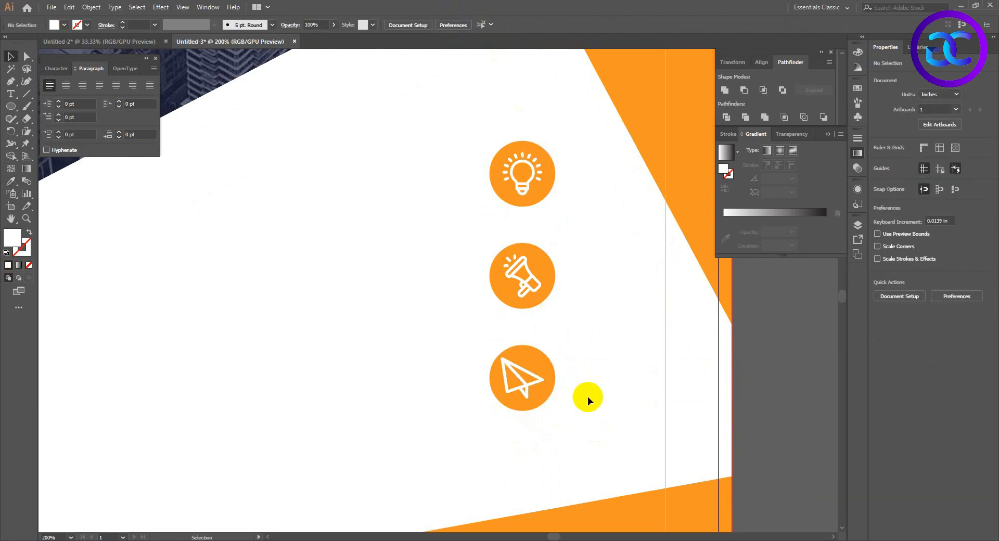
scroll(561, 361, "up", 3, "alt")
left_click_drag(566, 359, 566, 359)
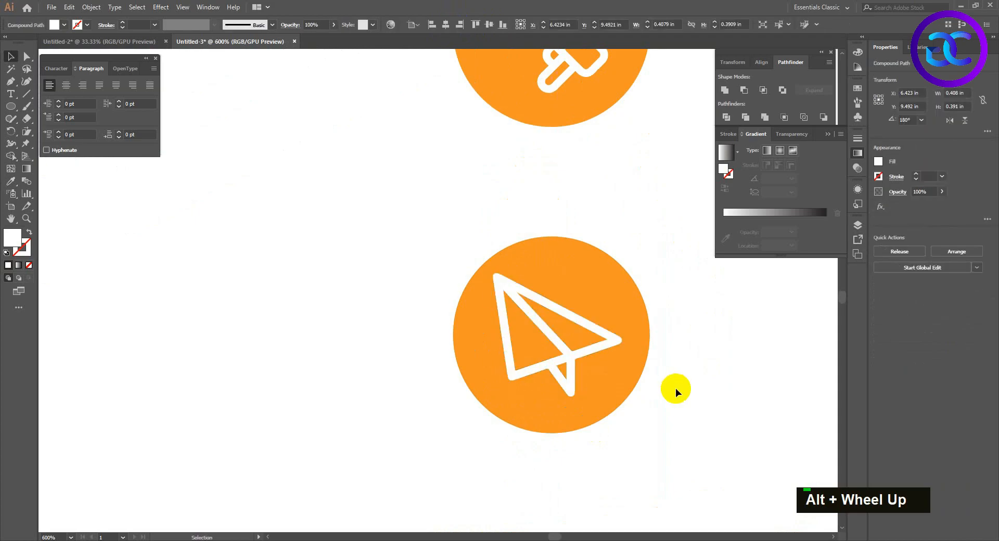
left_click(676, 386)
Move all three circled icons down together by about 0.4 in, keeping their spacing.
scroll(676, 383, "down", 5)
key("space")
left_click_drag(677, 349, 626, 348)
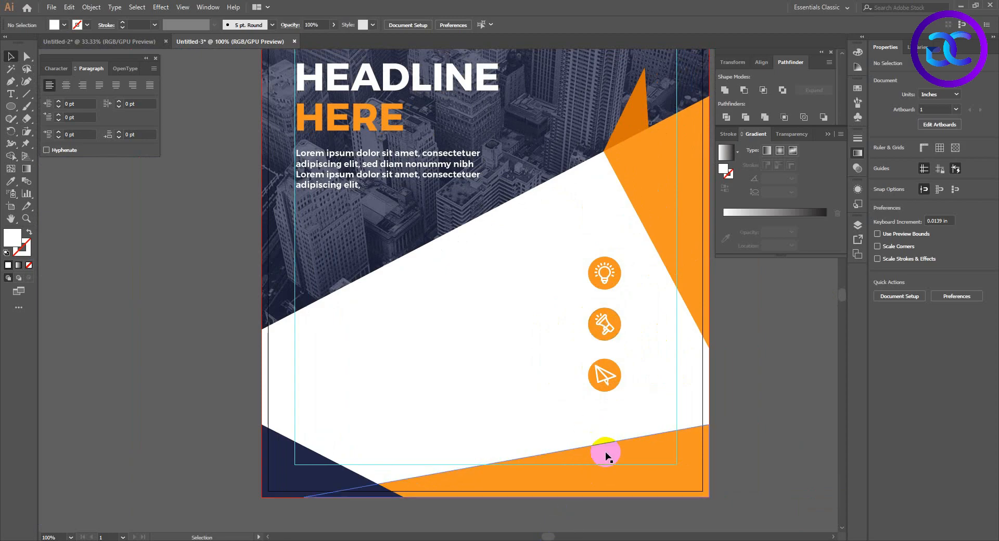
left_click_drag(533, 310, 523, 317)
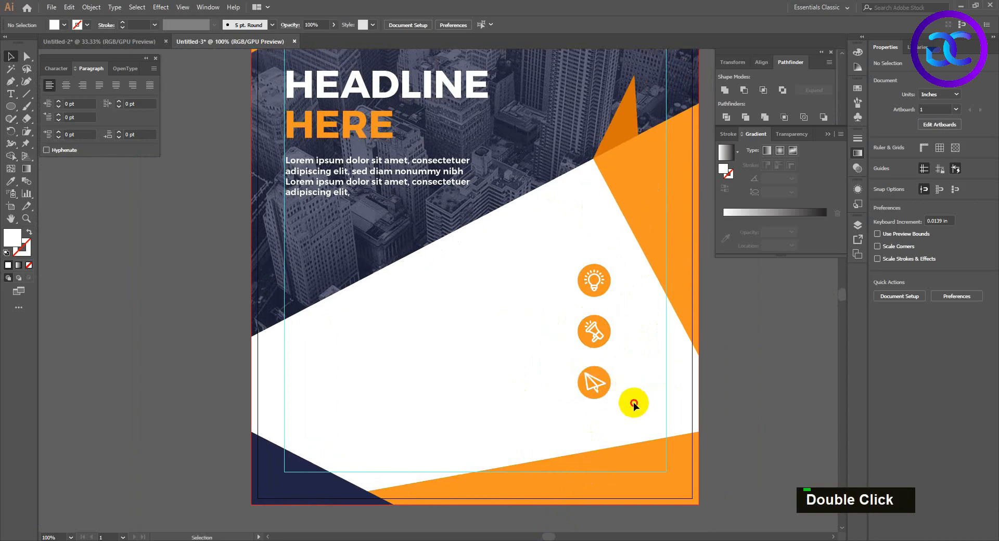
left_click(560, 278)
key("shift+Down")
key("shift+Down")
key("shift+Down")
left_click(469, 279)
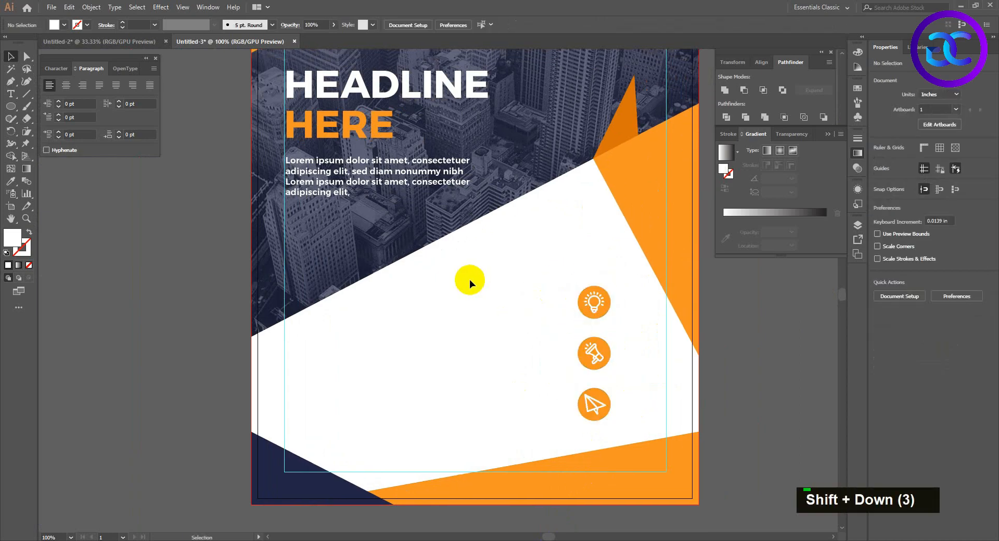
Duplicate the HEADLINE HERE text onto the white area below the photo and fill the copy with dark grey.
left_click_drag(371, 83, 435, 286)
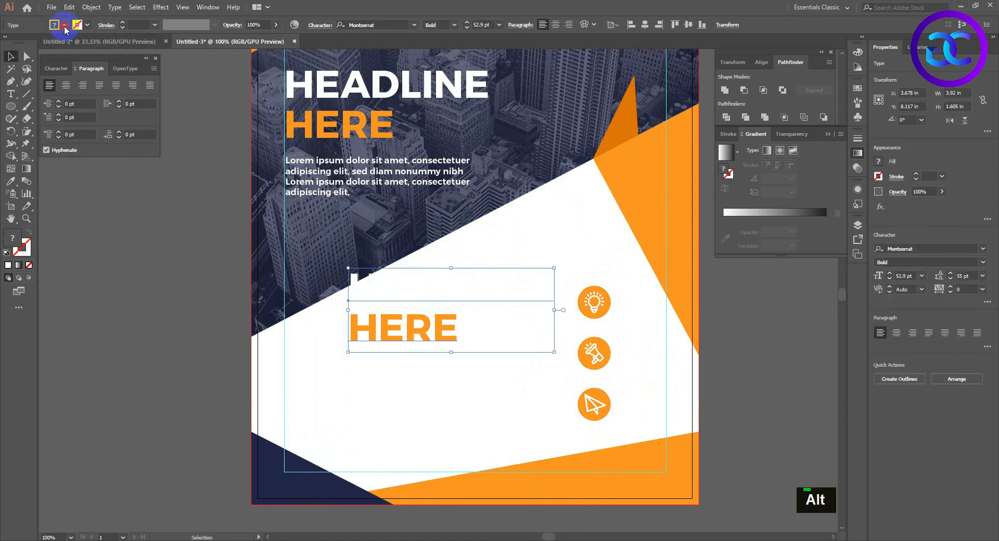
left_click(64, 25)
left_click(29, 73)
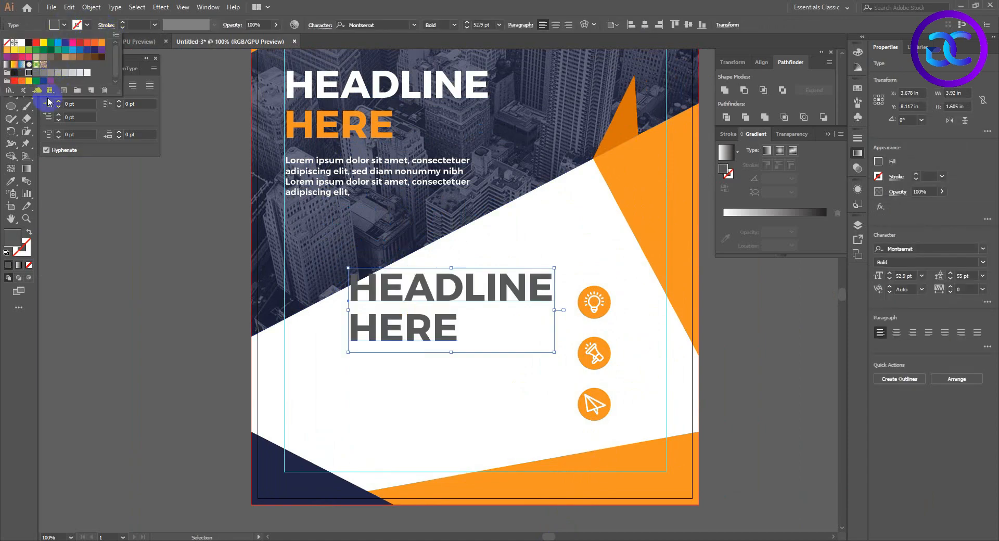
Replace the copied headline text with OUR SERVICE, scale it down and place it above the circled icons.
double_click(398, 296)
key("ctrl+a")
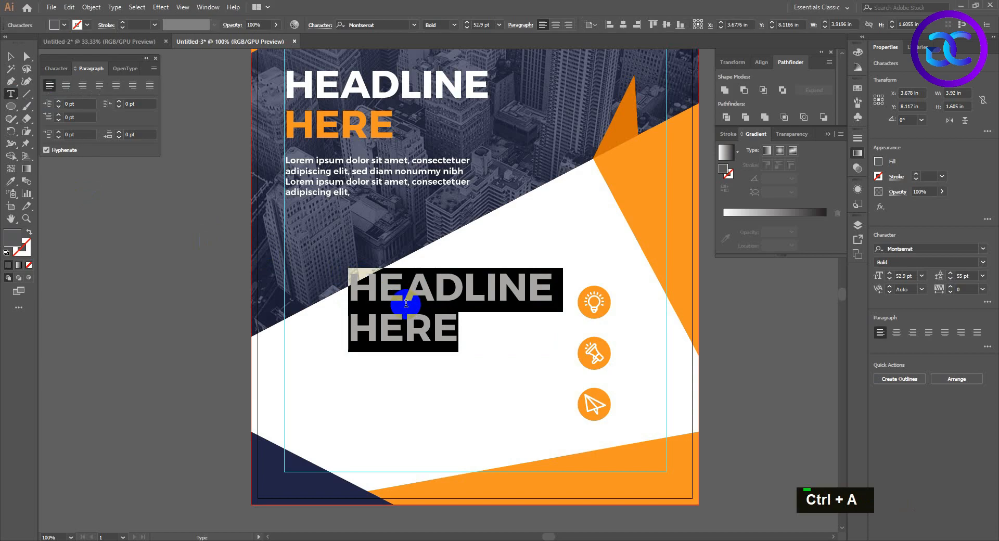
key("Caps_Lock")
type("OUR")
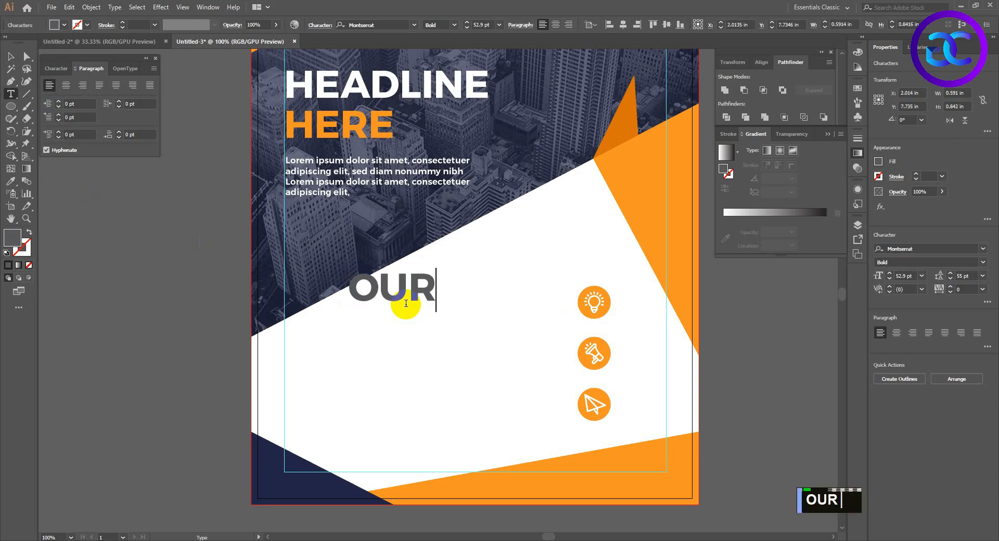
type(" SERVICE")
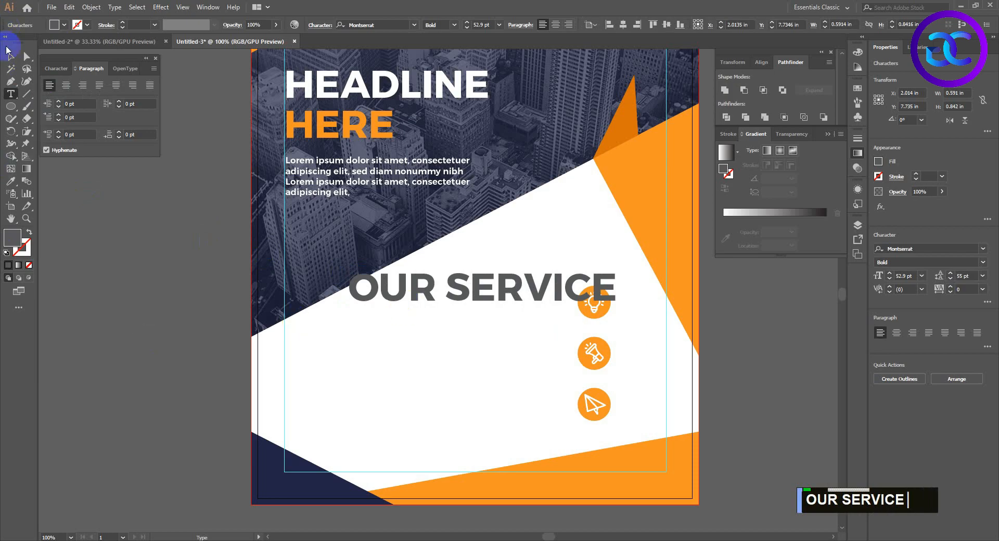
left_click(10, 54)
left_click_drag(617, 315, 578, 260)
left_click(523, 335)
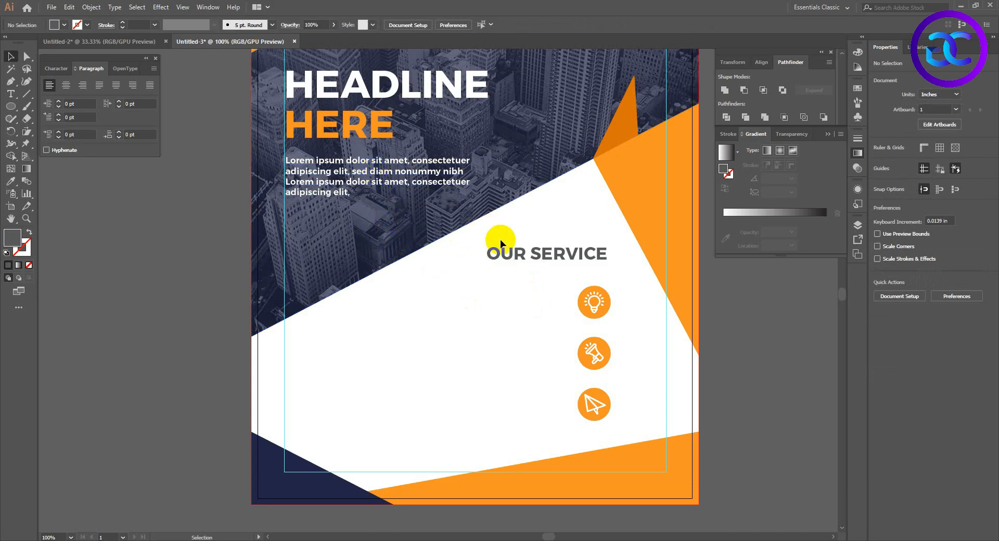
Make a smaller copy of the OUR SERVICE heading beneath it and change its text to CREATIVE IDEAS.
left_click_drag(536, 263, 532, 292)
double_click(510, 290)
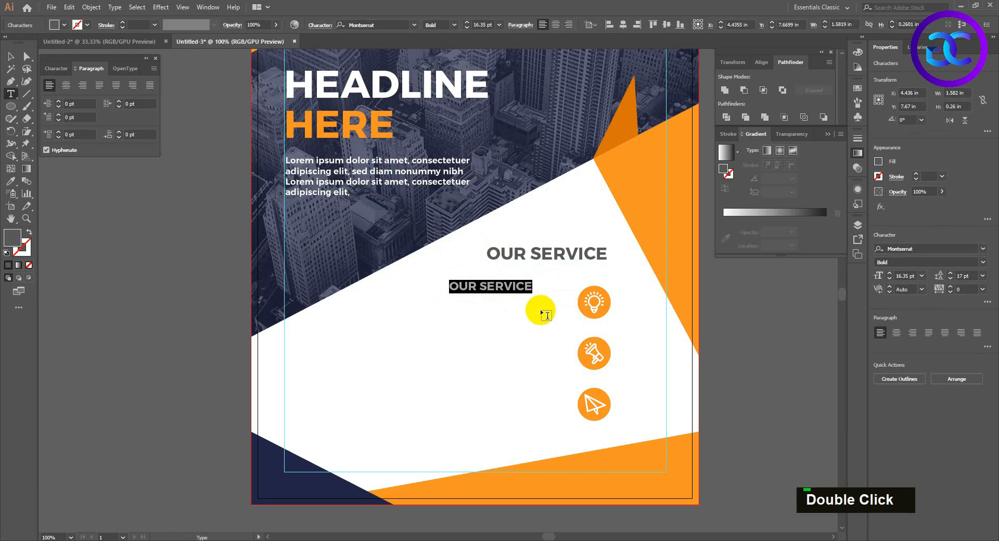
type("C")
key("BackSpace")
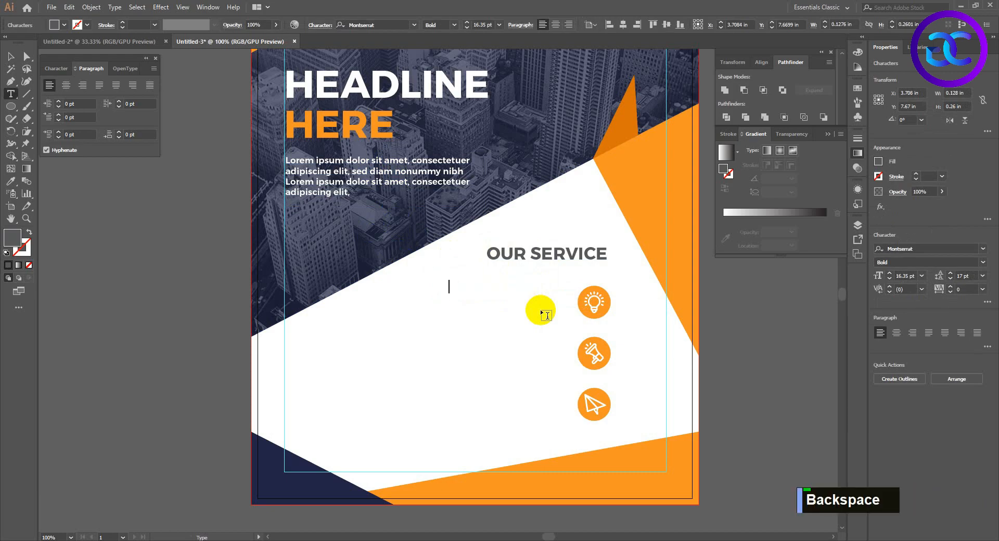
type("CREATIVE IDEAS")
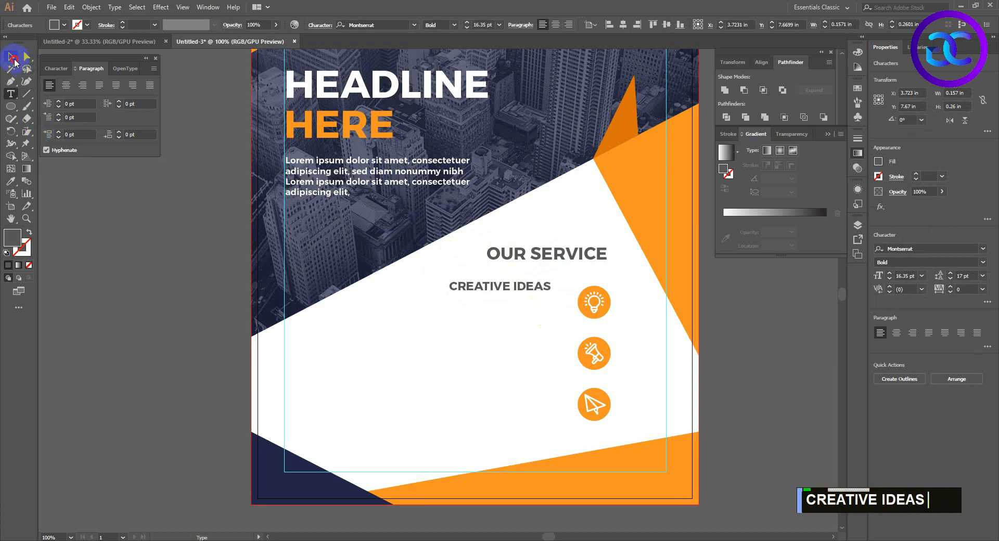
left_click(14, 63)
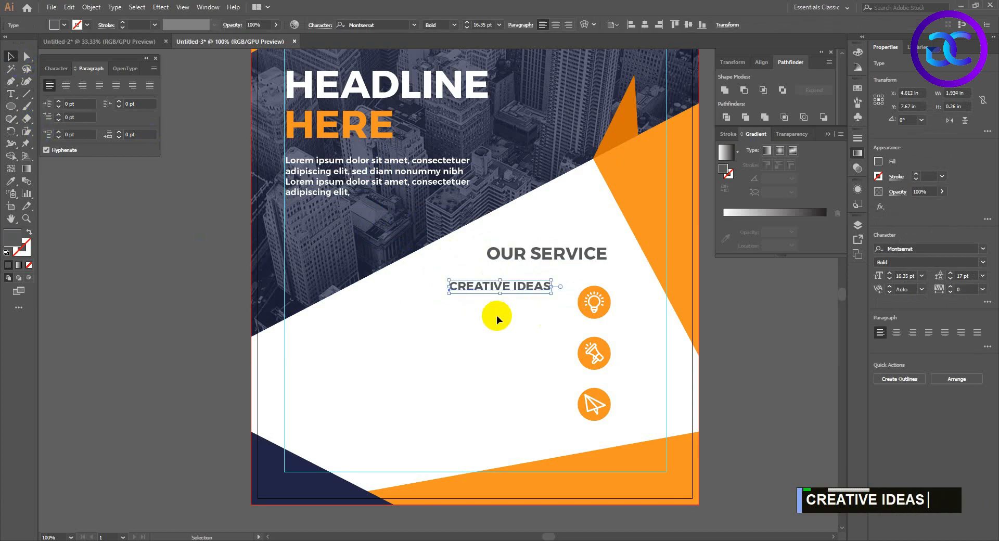
left_click(495, 314)
left_click_drag(524, 290, 528, 345)
key("ctrl+z")
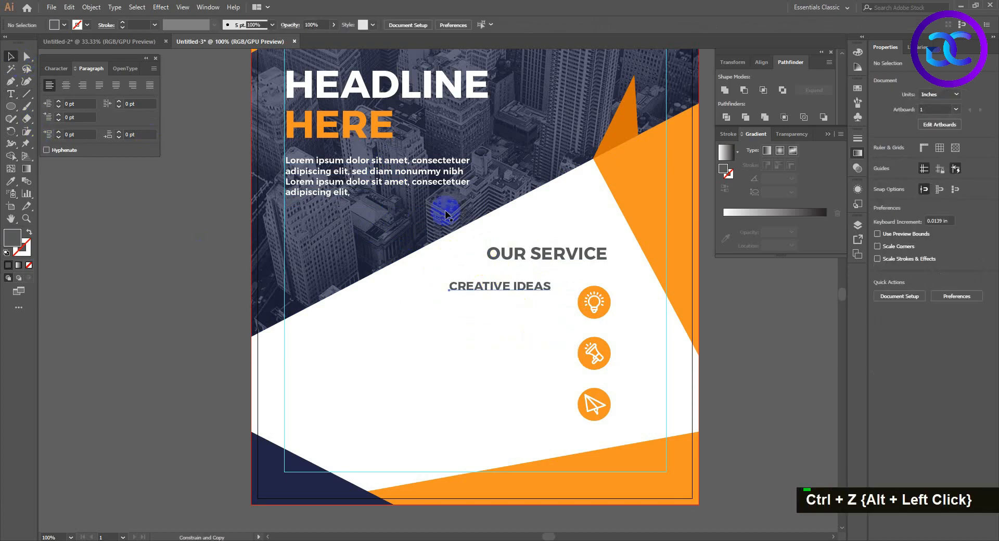
left_click(432, 181)
left_click_drag(438, 175, 507, 328)
key("ctrl+z")
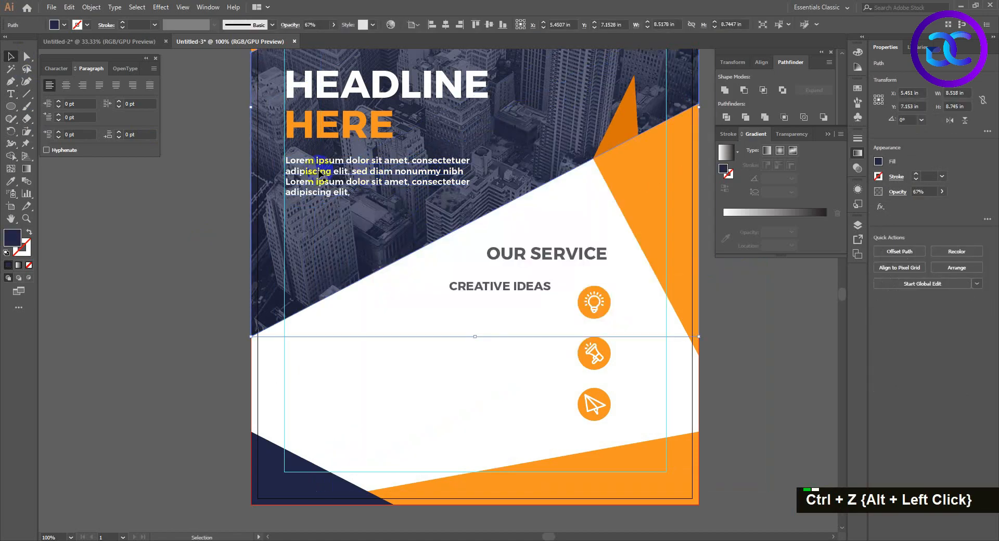
Duplicate the Lorem ipsum paragraph below CREATIVE IDEAS and format the copy as Montserrat Regular, dark grey and right-aligned.
left_click_drag(313, 165, 401, 309)
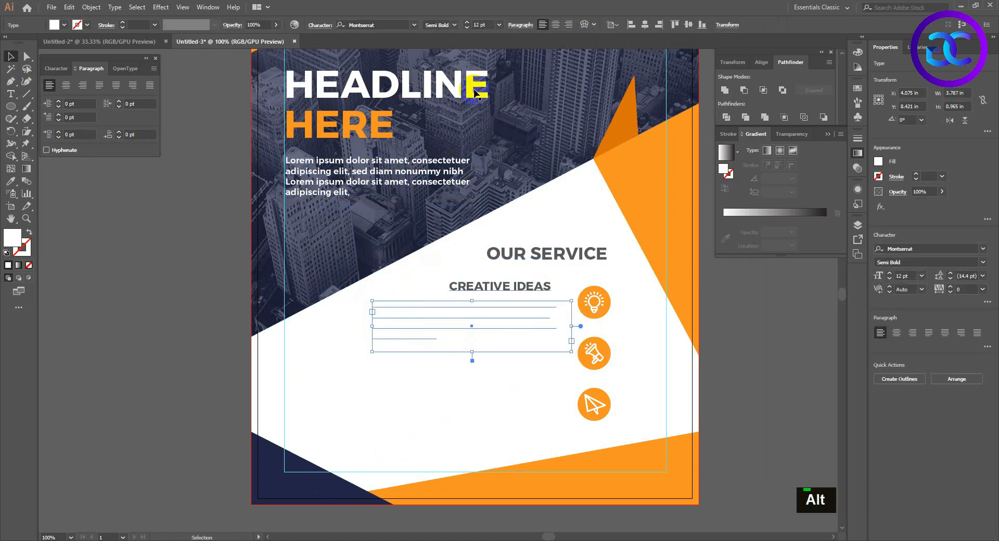
left_click(454, 25)
left_click(447, 69)
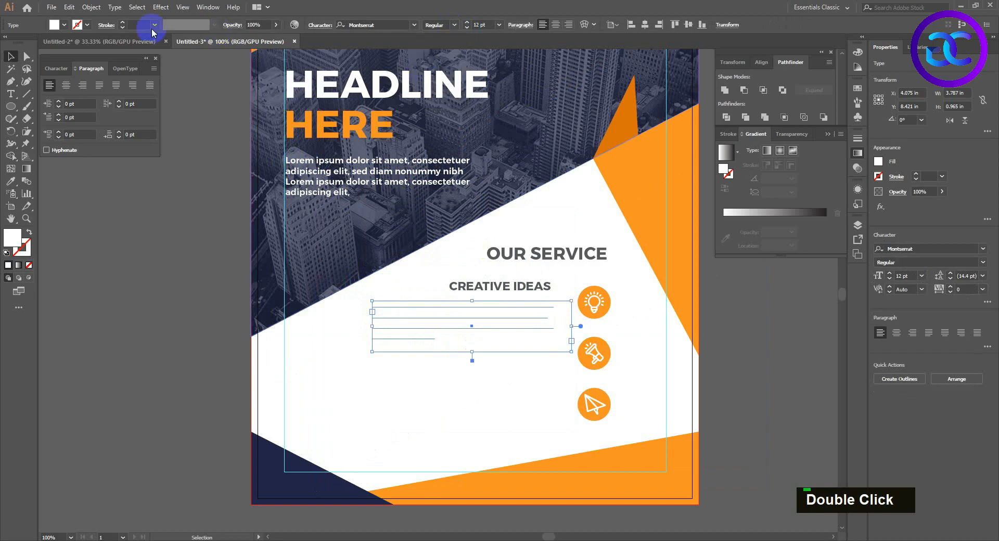
left_click(65, 25)
left_click(29, 73)
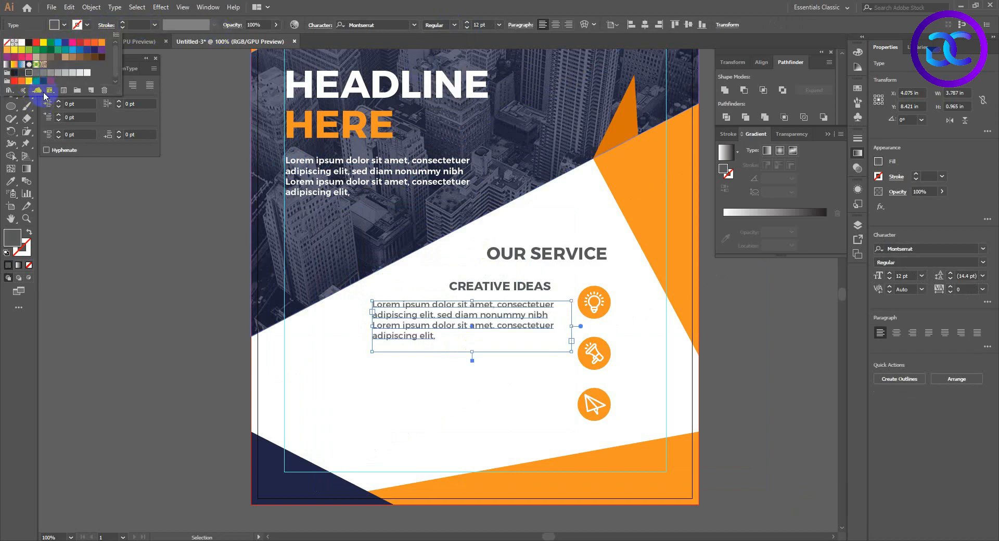
double_click(467, 337)
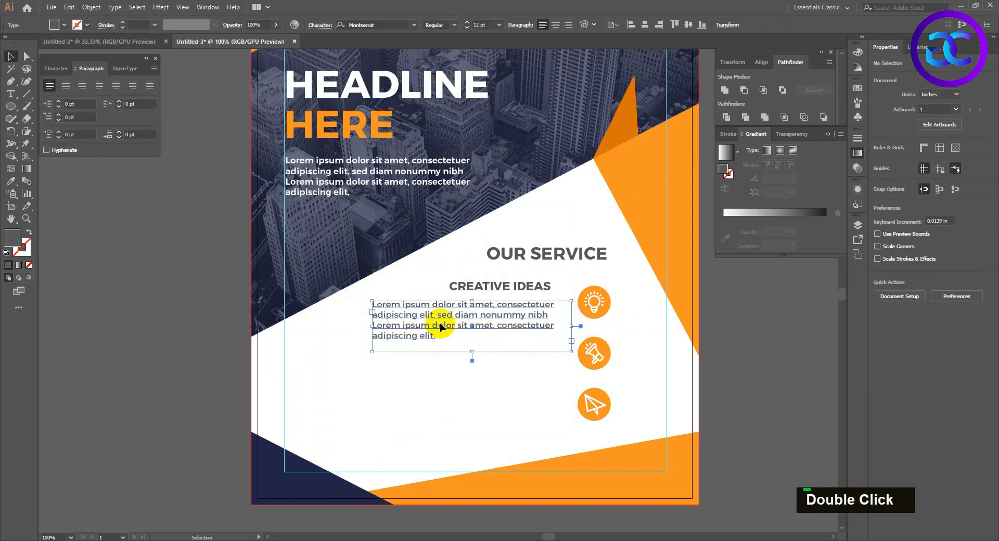
left_click(570, 25)
Delete the closing words "consectetuer adipiscing elit," from the service paragraph and shorten its text frame.
triple_click(549, 338)
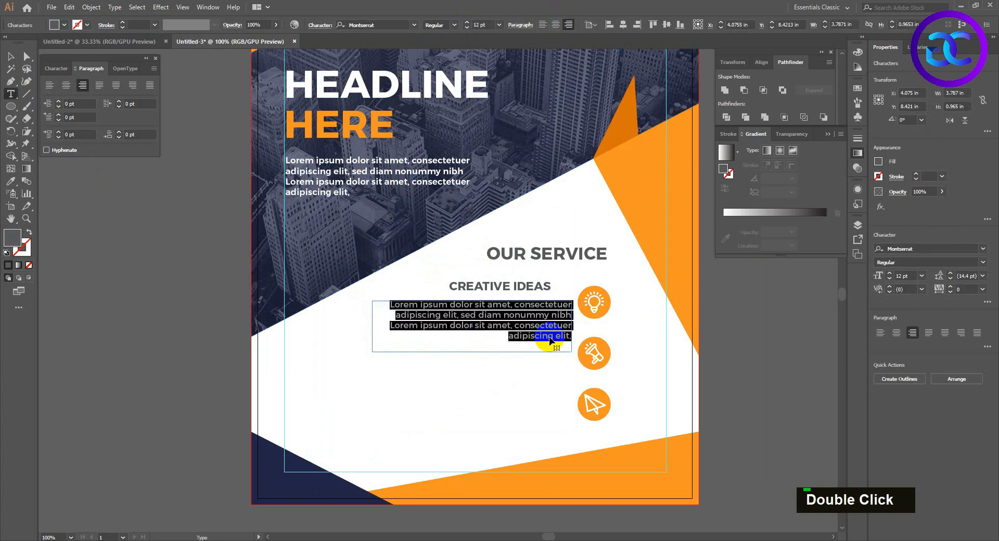
left_click(501, 322)
left_click_drag(514, 325, 649, 371)
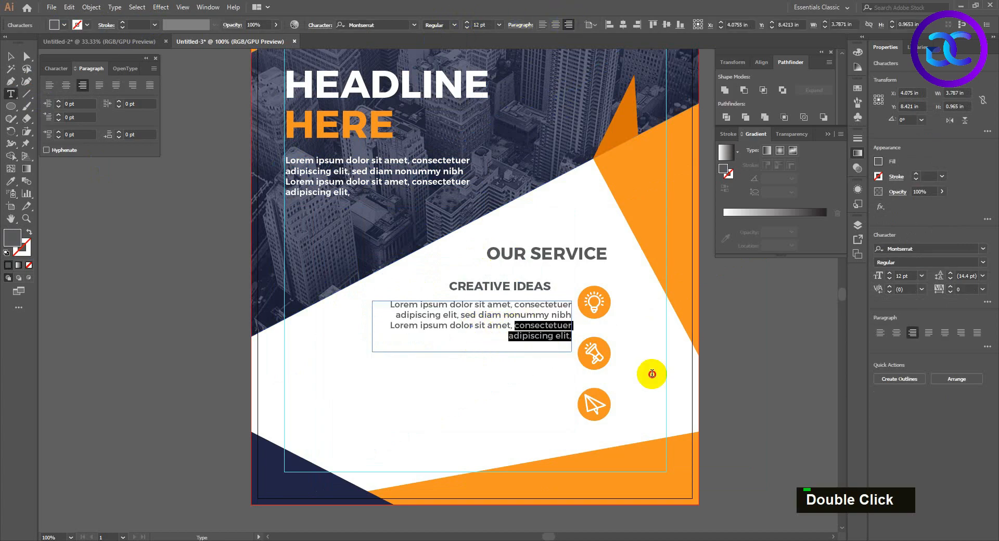
key("BackSpace")
key("Escape")
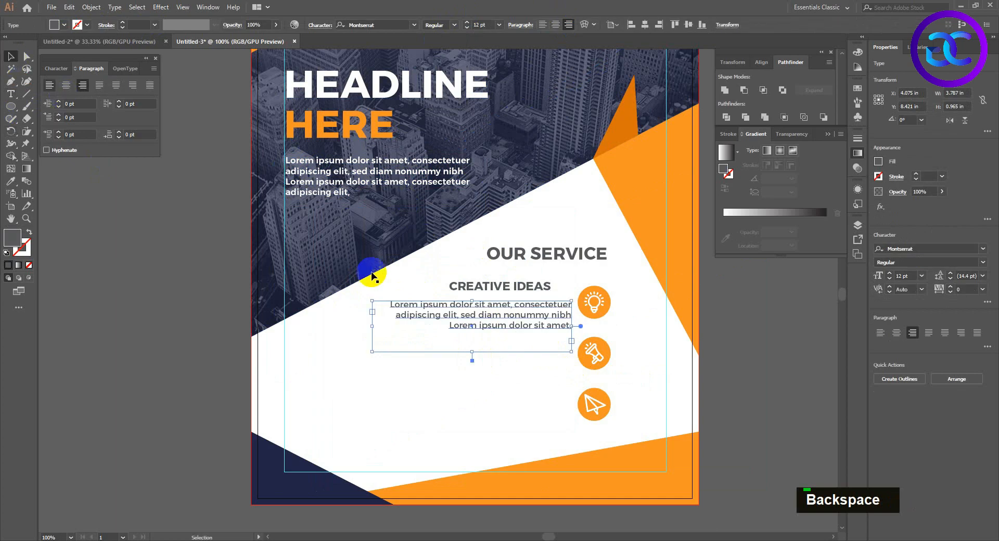
left_click_drag(470, 353, 472, 337)
left_click(509, 375)
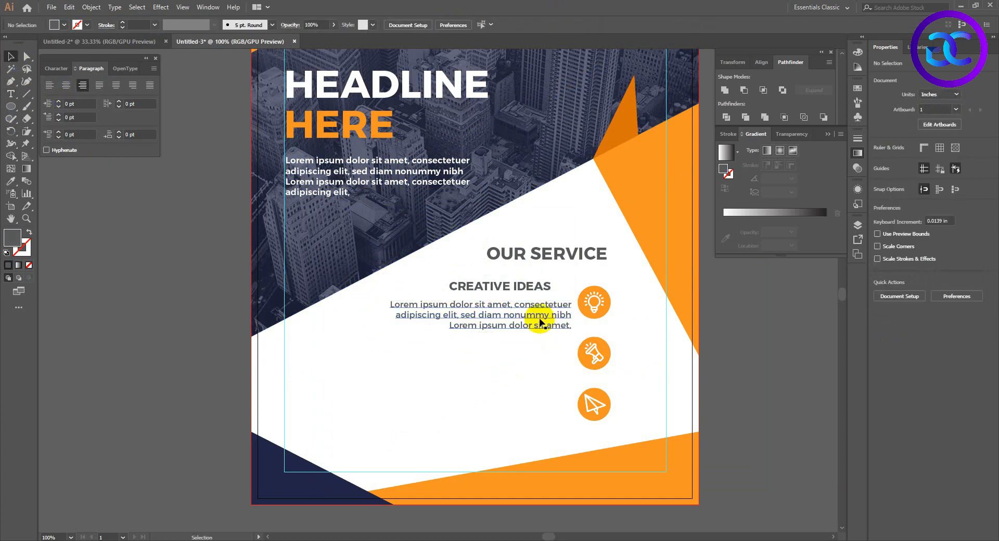
Set the service paragraph's font size to 9 pt and narrow its text frame to about 2.7 in.
left_click(540, 320)
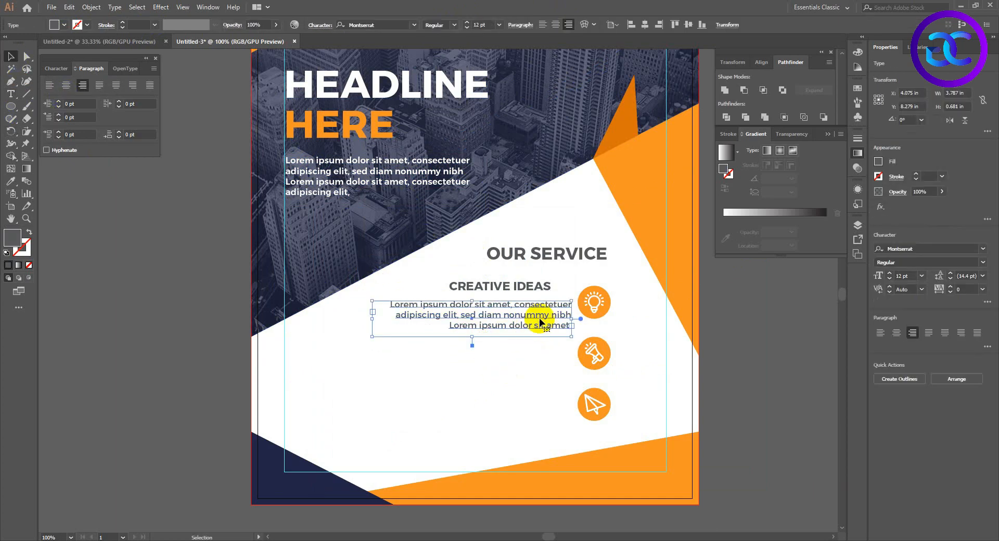
left_click(481, 25)
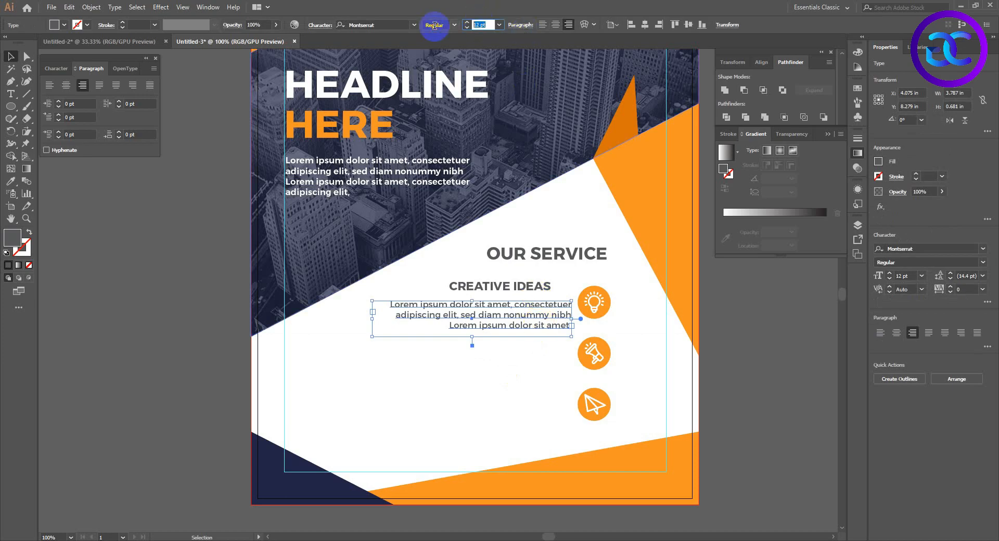
type("8")
key("Return")
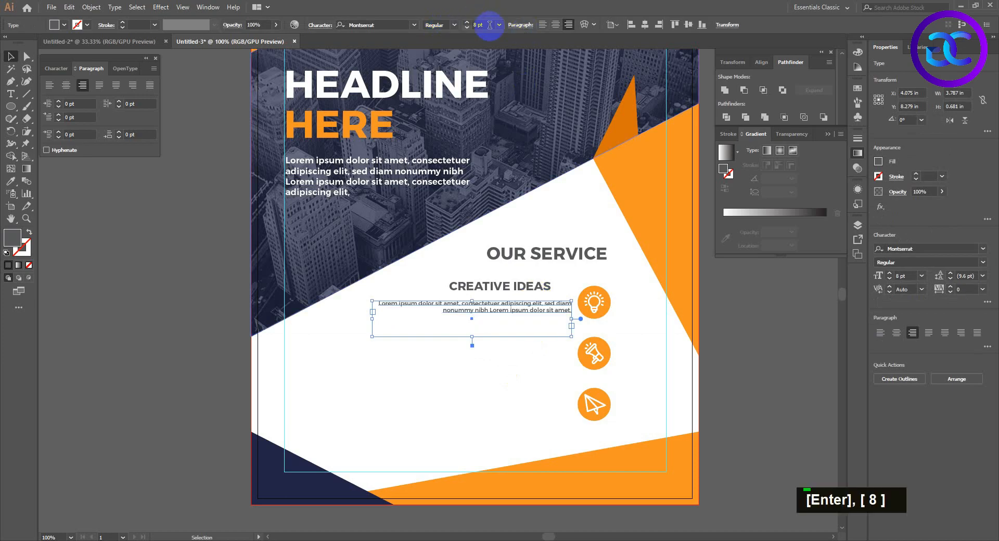
type("9")
key("Return")
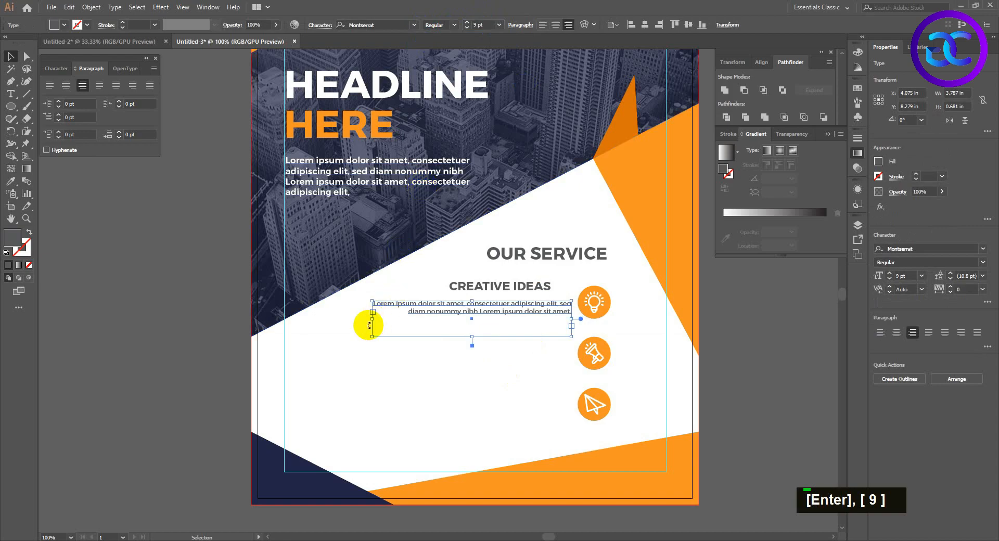
left_click_drag(371, 321, 426, 319)
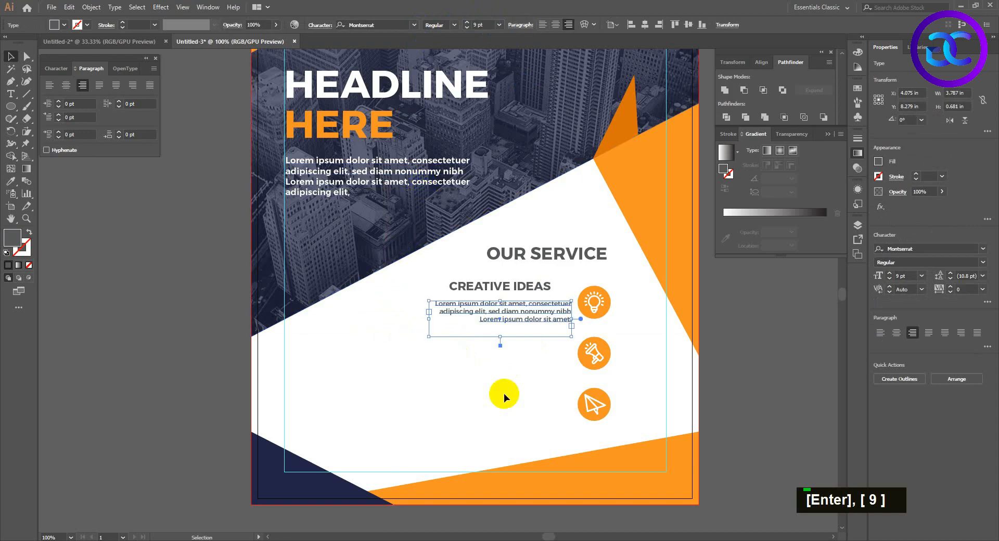
left_click(504, 390)
Align the service paragraph's right edge to the CREATIVE IDEAS heading, using the heading as the alignment reference.
left_click(526, 284)
left_click(552, 311, "shift")
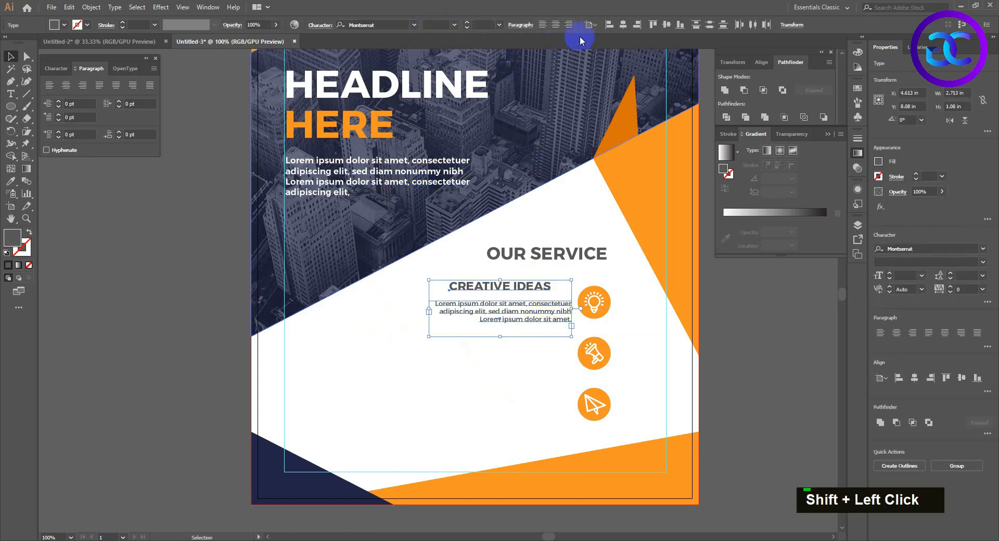
left_click(537, 291)
left_click(636, 24)
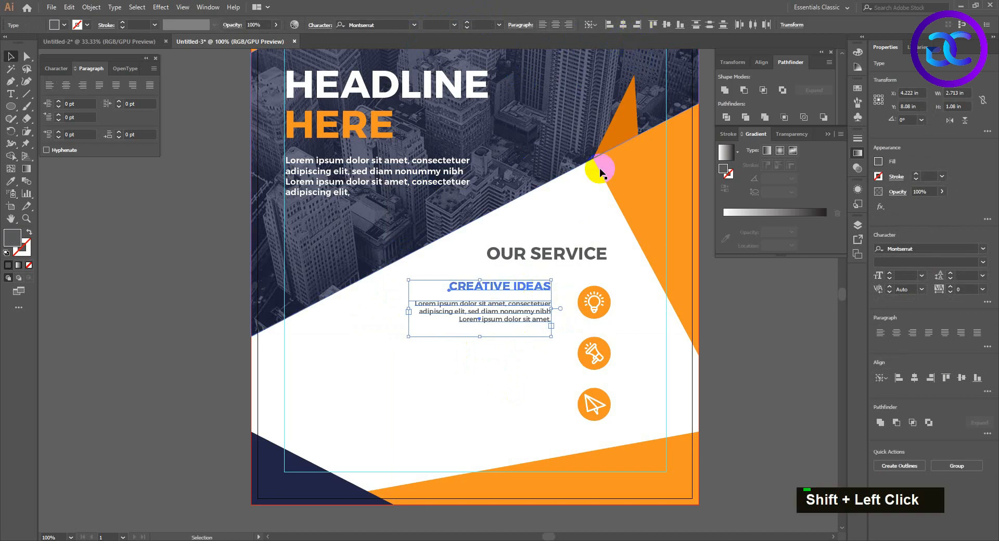
Shift the CREATIVE IDEAS heading and its paragraph together right by about 0.17 in and down by about 0.11 in.
key("Right")
key("shift+Right")
key("Right")
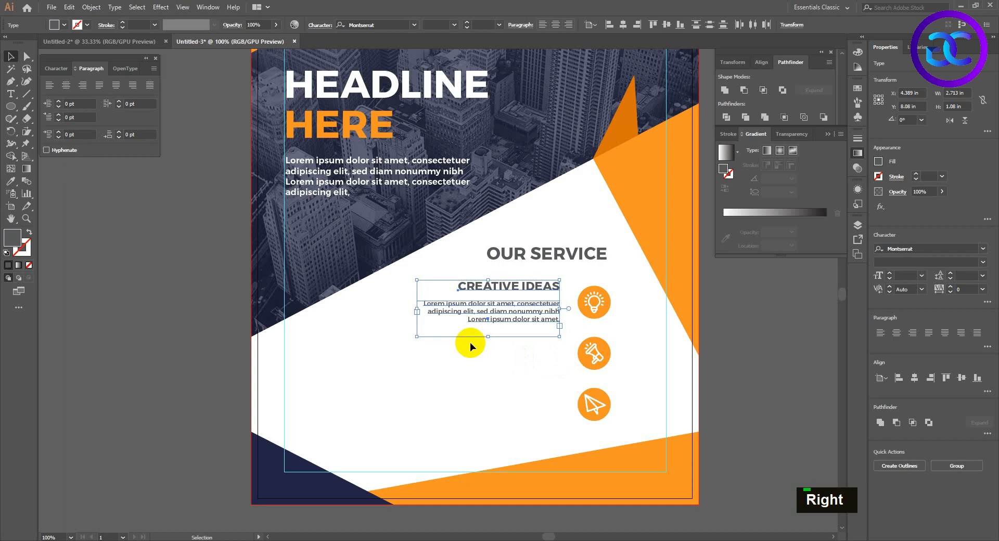
key("shift+Down")
key("Up")
key("Up")
left_click(603, 394)
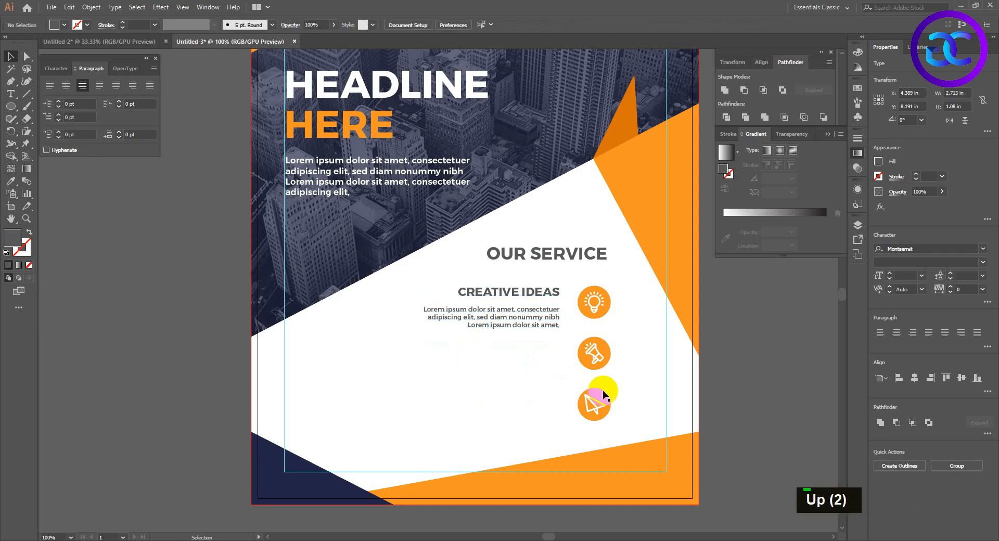
Move the service paragraph up by about 0.1 in, closer to the CREATIVE IDEAS heading.
left_click(520, 323)
key("shift+Up")
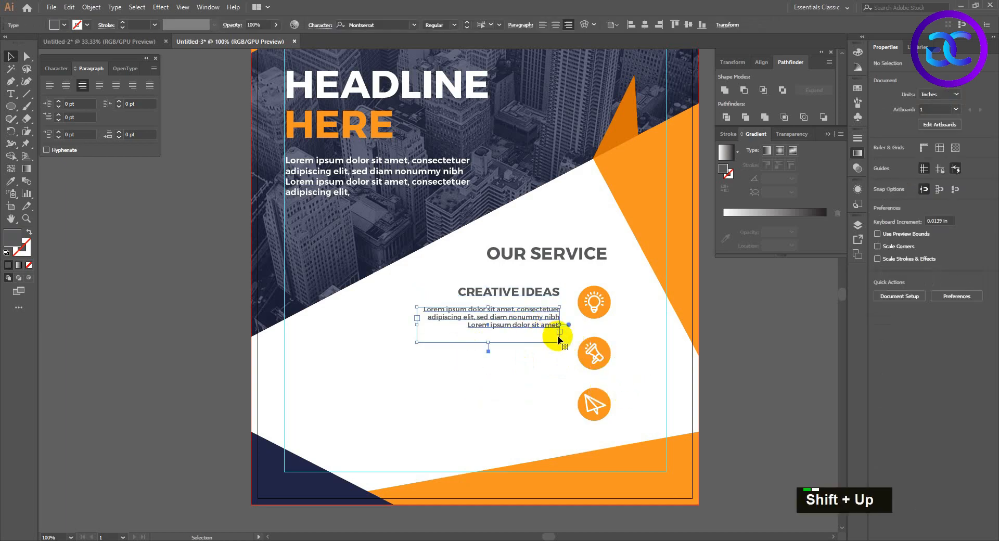
key("Down")
key("Down")
key("Down")
left_click(541, 354)
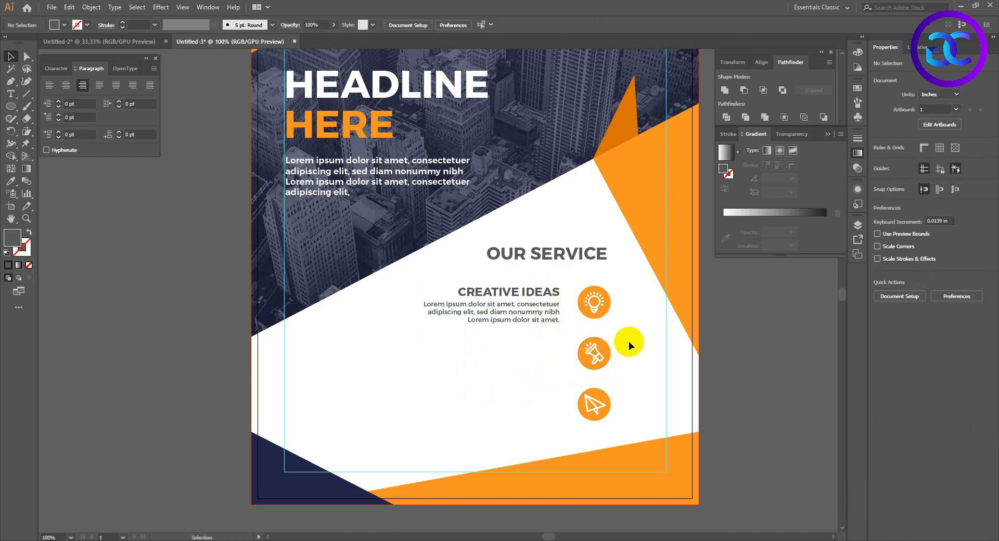
Widen the icon spacing by moving the circled megaphone down about 0.04 in and the circled paper plane down about 0.08 in.
left_click_drag(569, 341, 567, 338)
left_click_drag(632, 410, 560, 339)
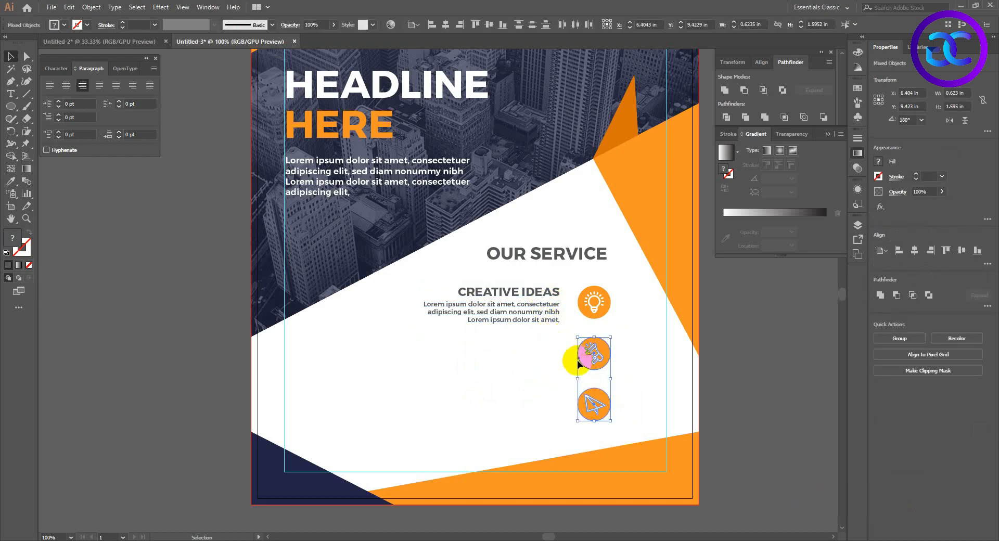
key("Down")
key("Down")
key("Down")
left_click_drag(619, 423, 557, 386)
key("Down")
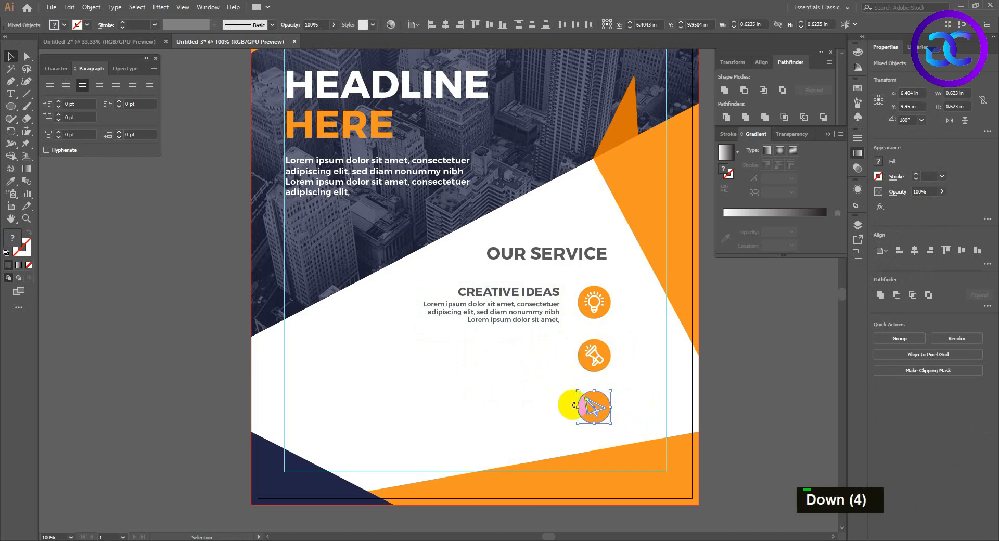
left_click(623, 394)
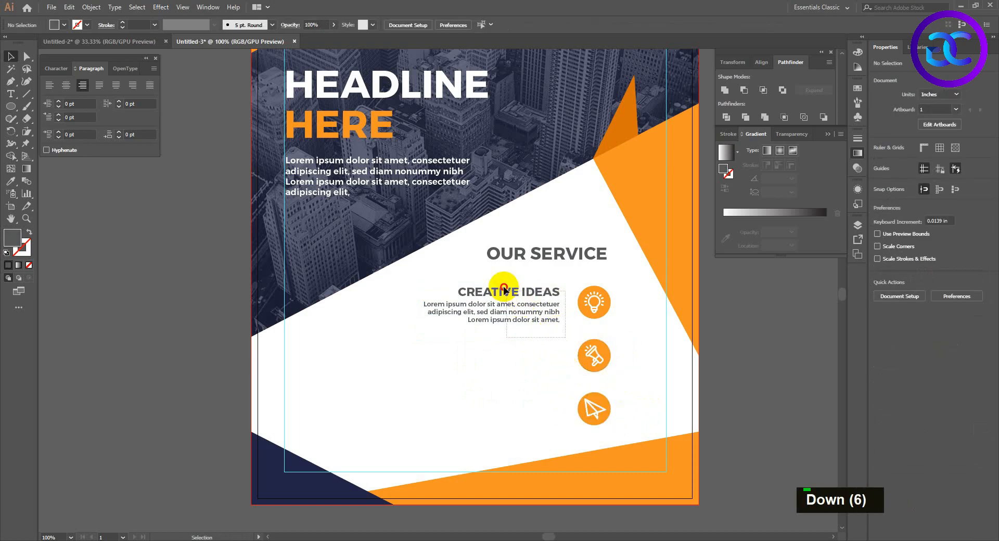
Duplicate the CREATIVE IDEAS heading and its paragraph straight down beside the megaphone icon.
left_click(533, 293)
left_click_drag(534, 293, 536, 345)
left_click(628, 386, "ctrl")
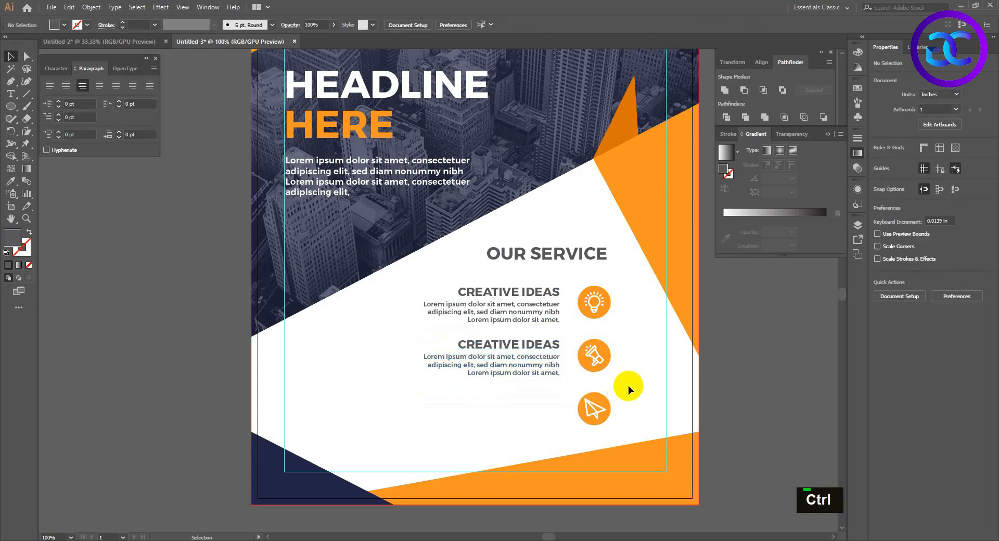
Replace the duplicated CREATIVE IDEAS heading beside the megaphone icon with DIGITAL MARKETING.
double_click(515, 346)
double_click(519, 349)
key("ctrl+a")
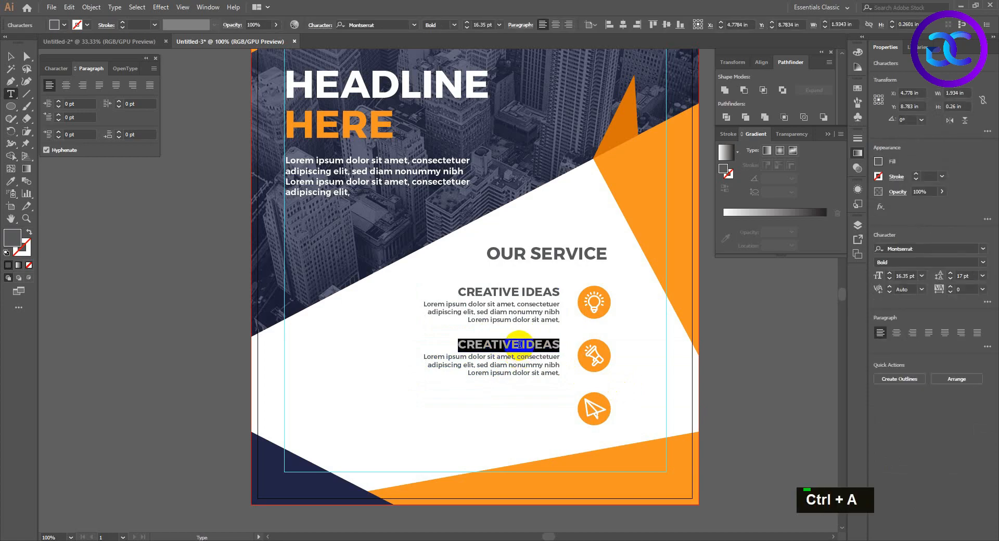
key("Caps_Lock")
type("DI")
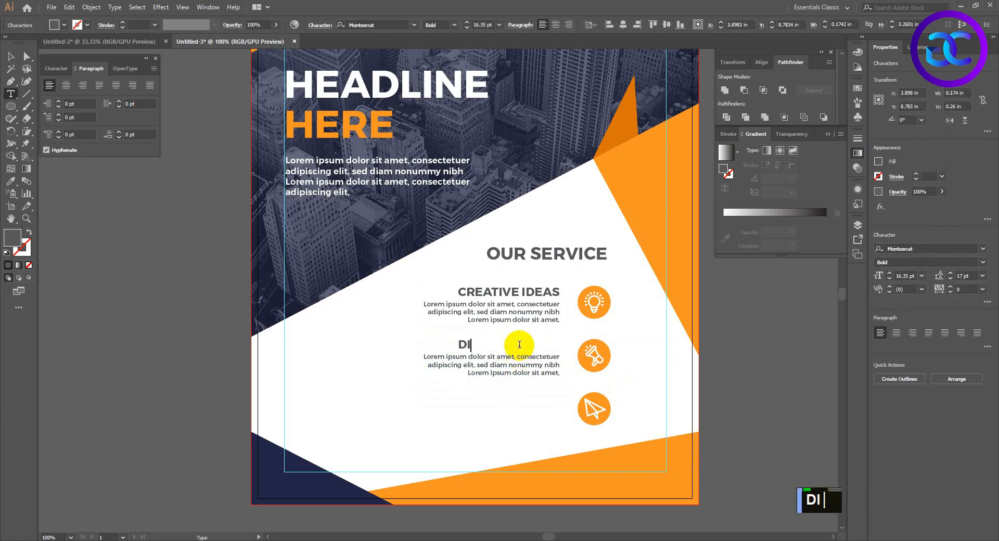
type("GITAL MARKET")
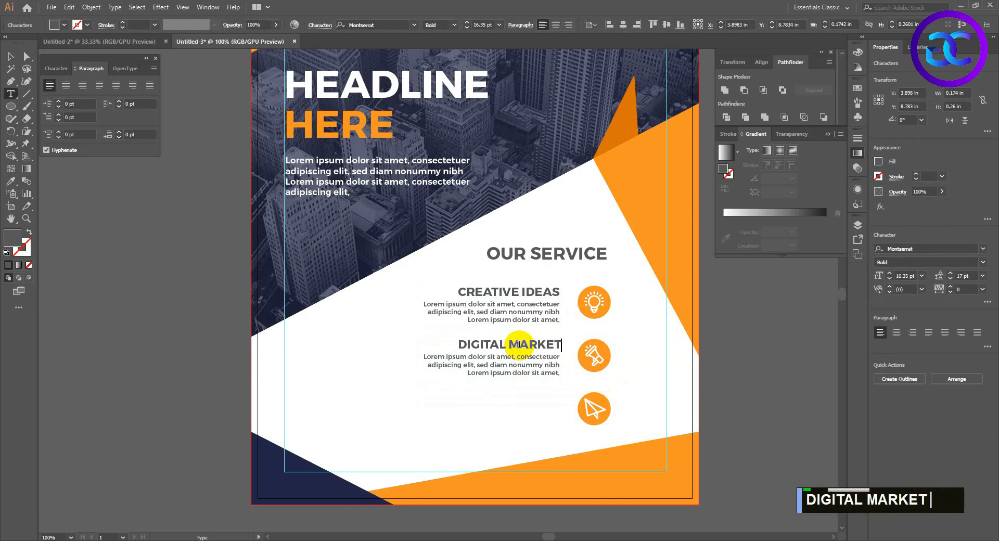
type("ING")
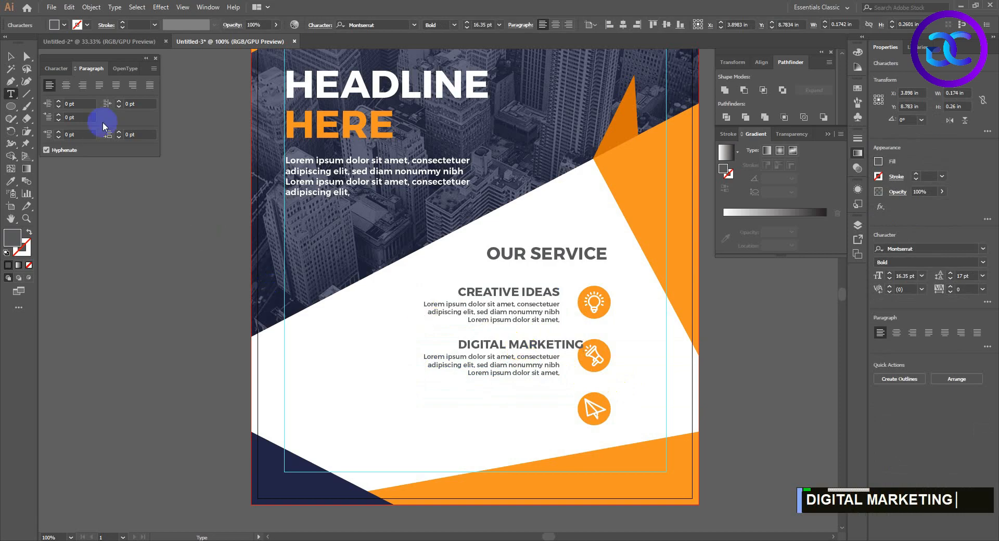
Right-align the DIGITAL MARKETING heading with its paragraph and duplicate both straight down beside the paper plane icon.
left_click(11, 55)
left_click(541, 363, "shift")
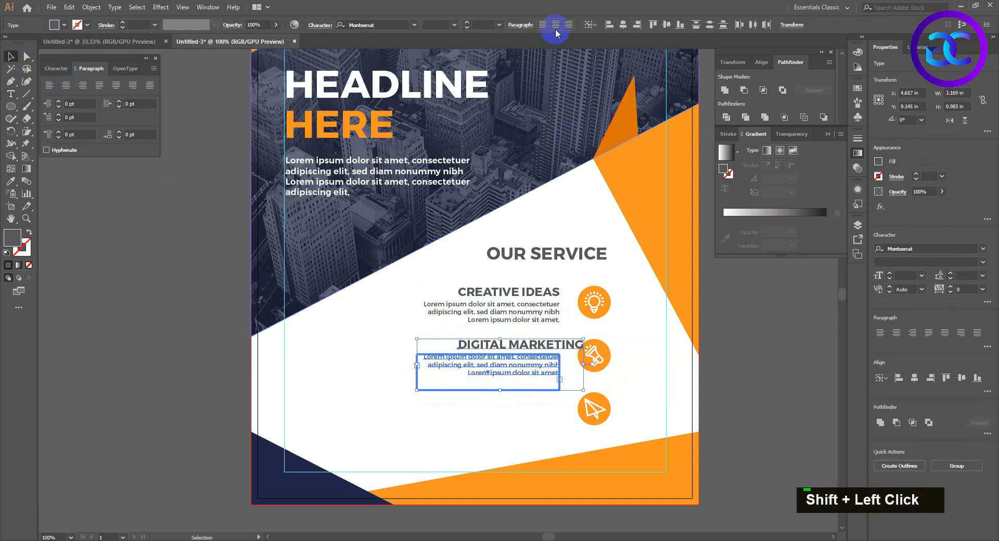
left_click(636, 24)
left_click_drag(547, 379, 547, 413)
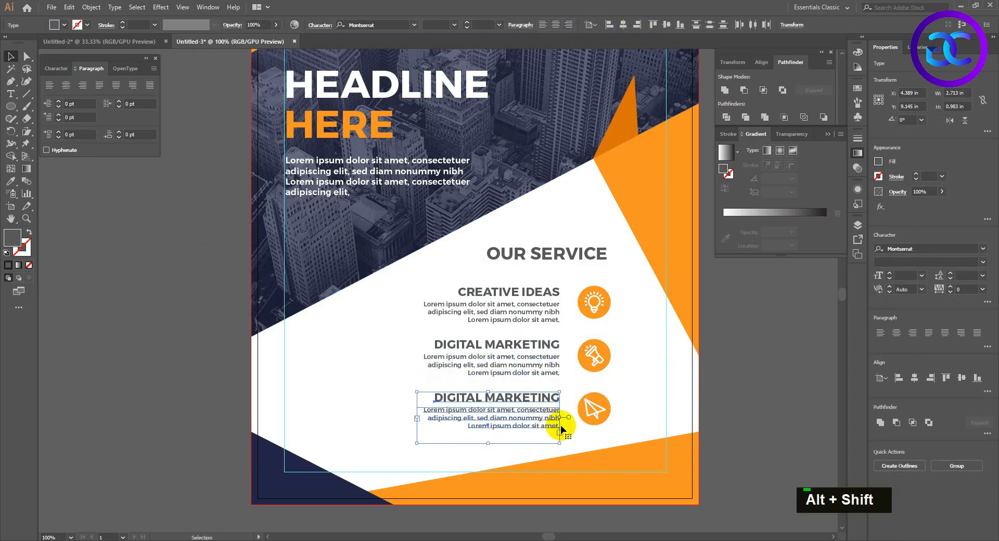
left_click(574, 426)
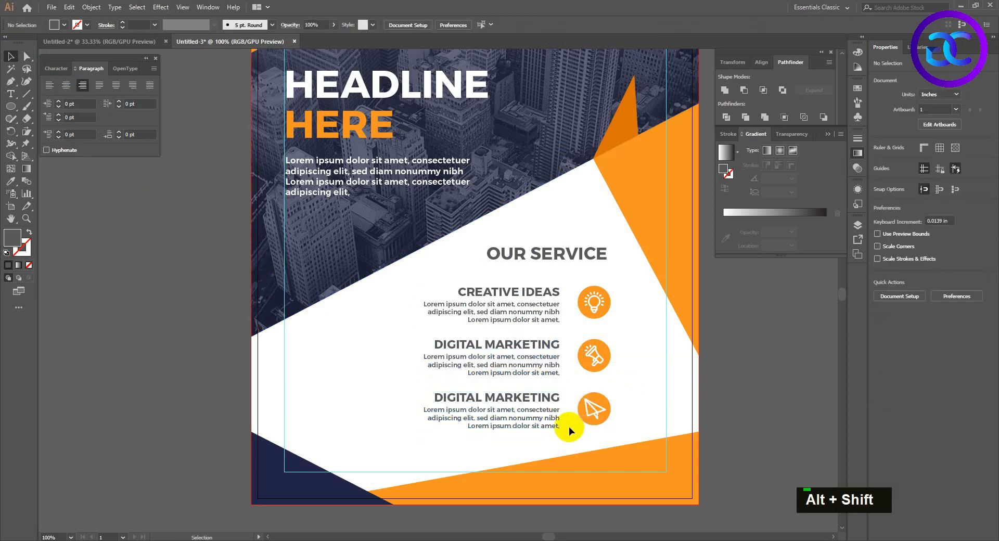
Replace the duplicated DIGITAL MARKETING heading beside the paper plane icon with BUSINESS SOLUTION.
double_click(534, 398)
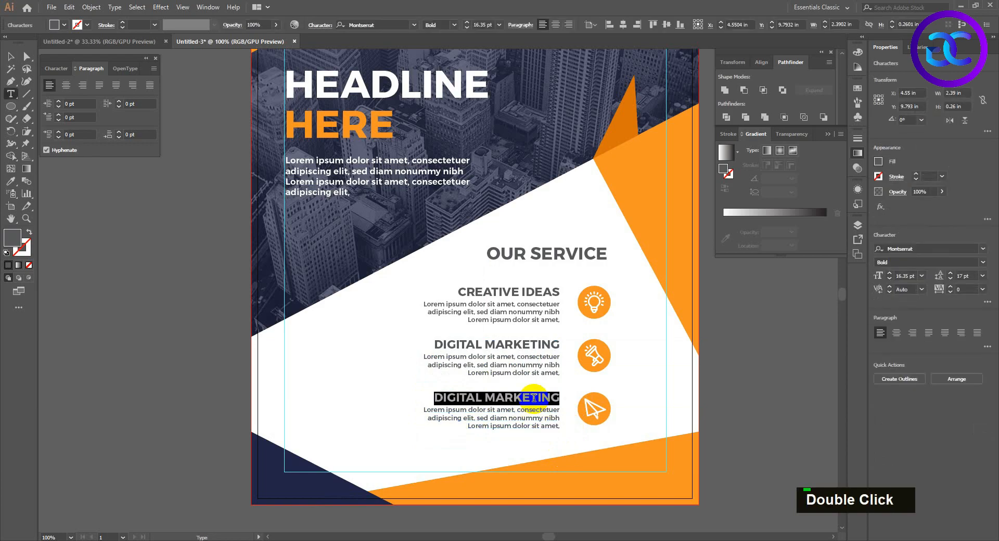
type("bus")
key("Caps_Lock")
key("BackSpace")
key("BackSpace")
key("BackSpace")
type("BUSIN")
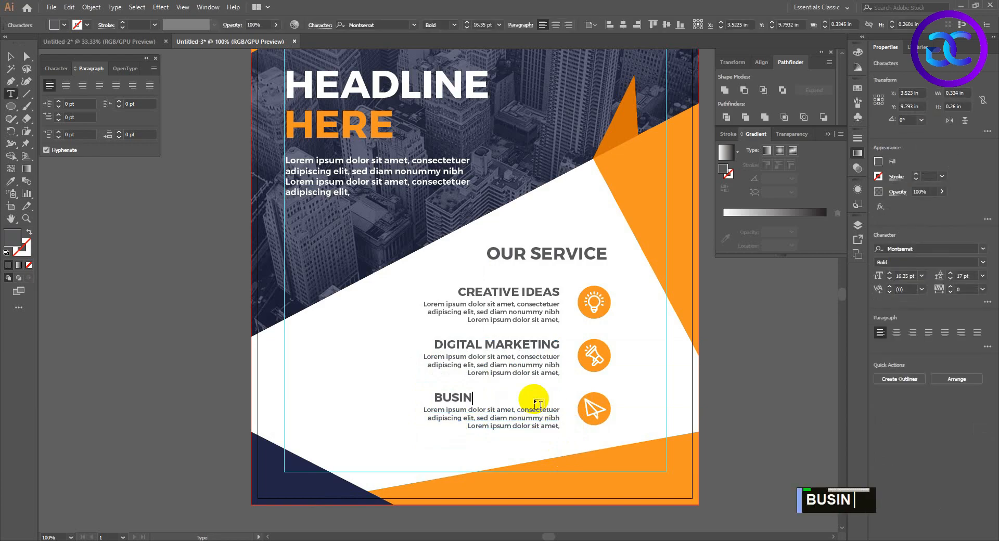
type("ESS SOLUTION")
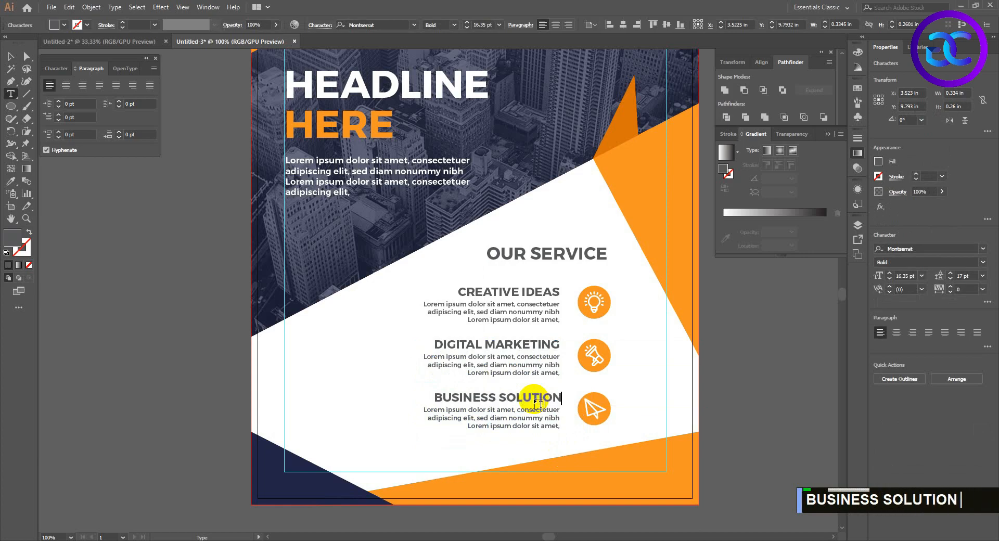
Right-align the BUSINESS SOLUTION heading with its paragraph and move both down by about 0.01 in.
left_click(11, 55)
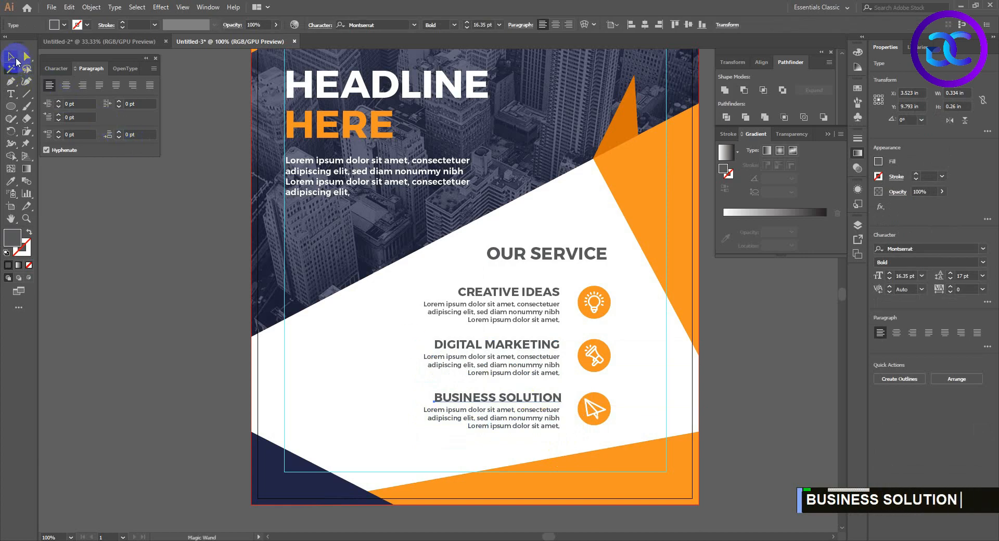
left_click(541, 416, "shift")
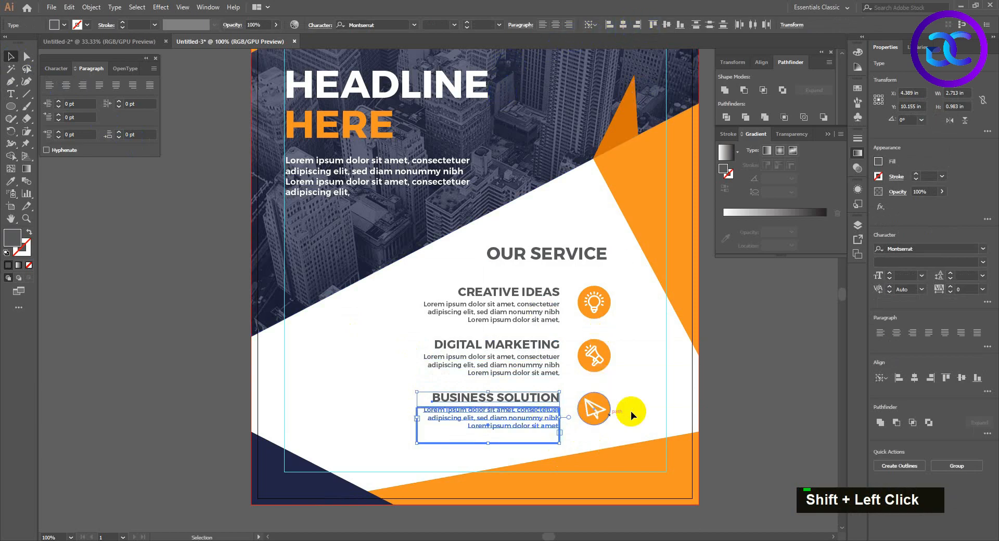
key("Down")
left_click(636, 385)
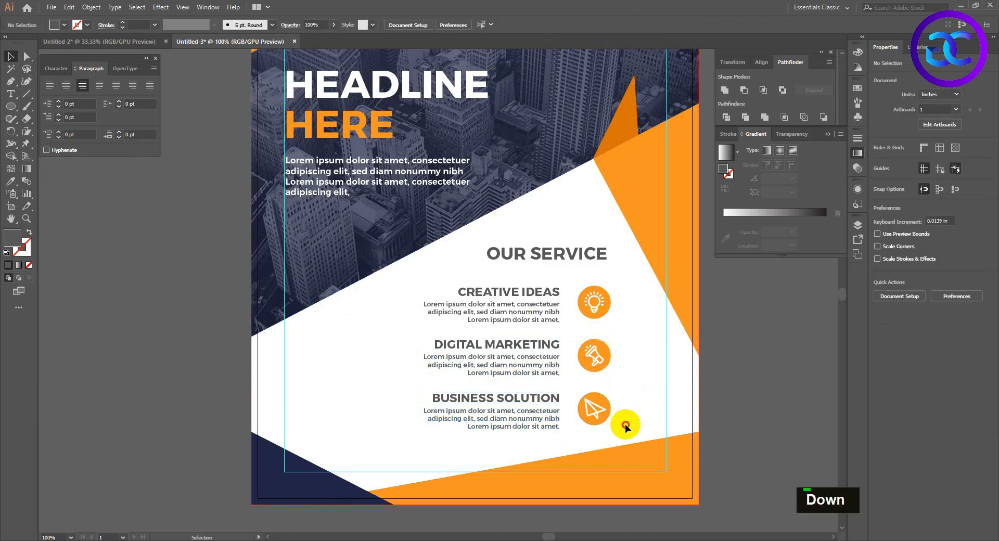
Widen the row spacing by moving the BUSINESS SOLUTION row down about 0.08 in and the DIGITAL MARKETING row down about 0.04 in.
left_click_drag(625, 424, 529, 389)
left_click(558, 373, "shift")
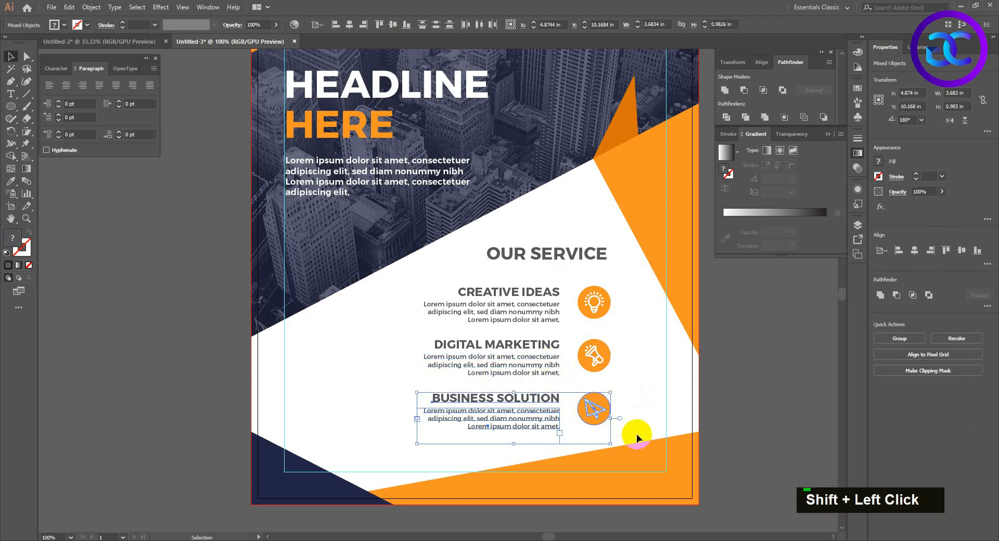
key("Down")
key("Down")
key("Down")
left_click(500, 352, "shift")
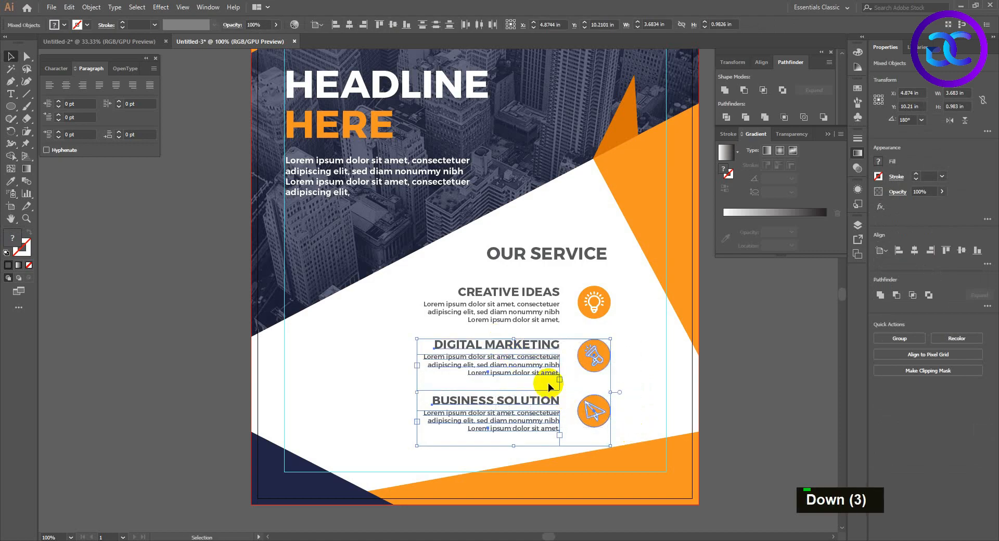
key("Down")
key("Down")
key("Down")
Move the OUR SERVICE heading and the three service rows with their icons up by about 0.14 in.
left_click(596, 253)
key("shift+Up")
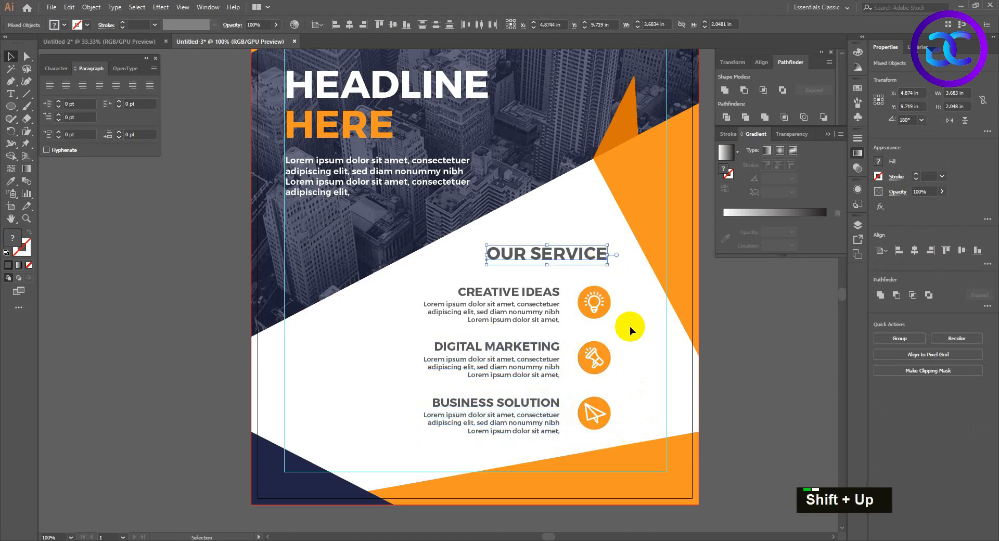
left_click_drag(621, 420, 478, 290)
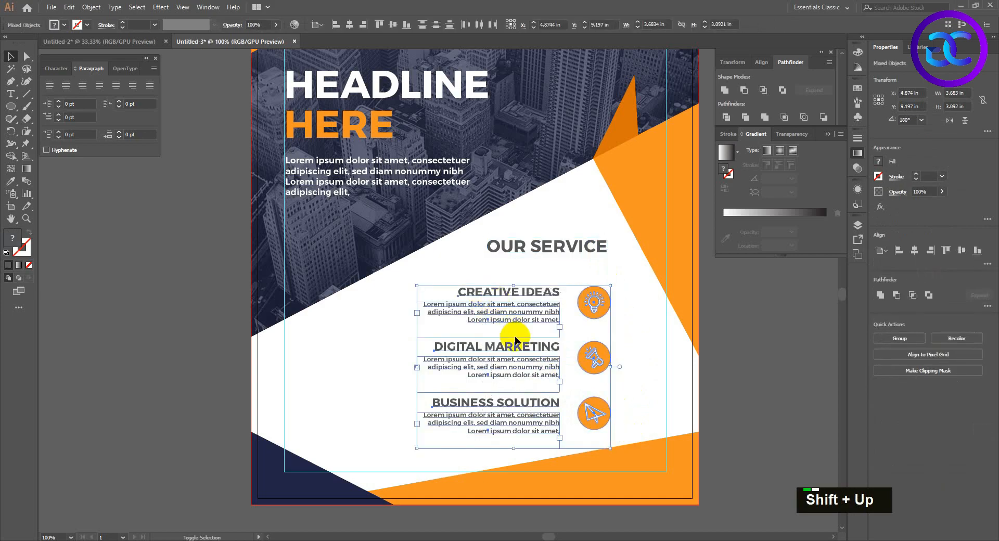
key("shift+Up")
left_click(628, 404)
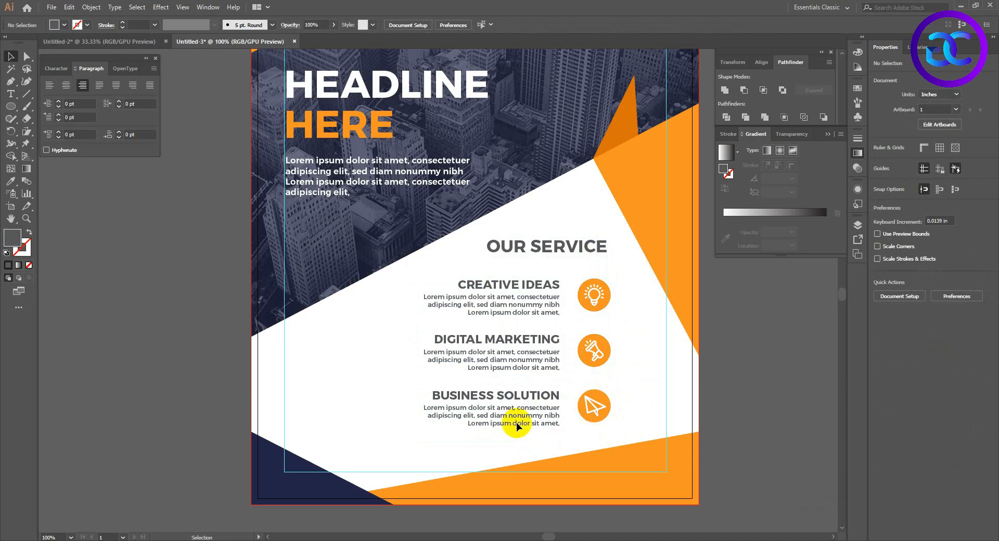
Set the font size of the three service headings to 14 pt.
left_click(527, 286)
left_click(519, 344, "shift")
left_click(547, 396, "shift")
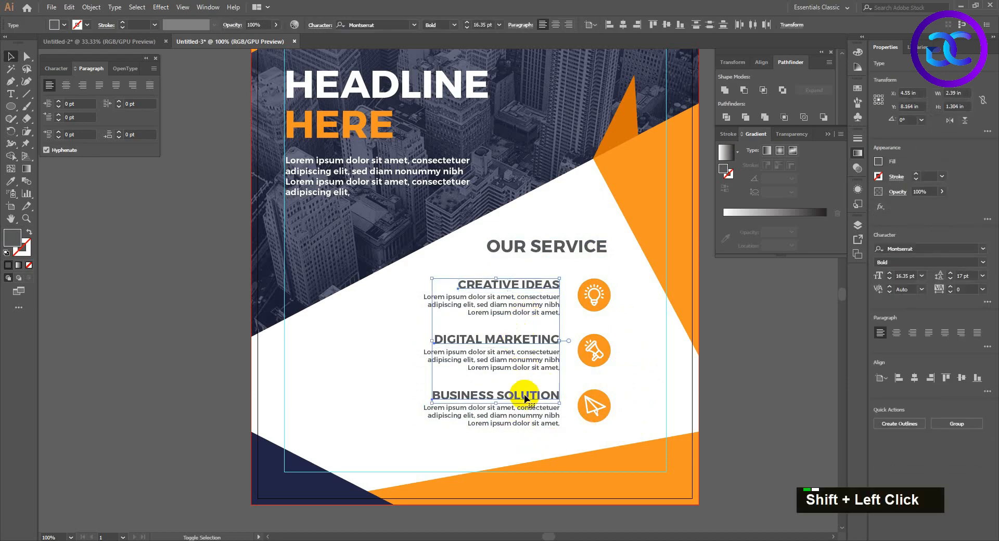
key("ctrl+a")
type("14")
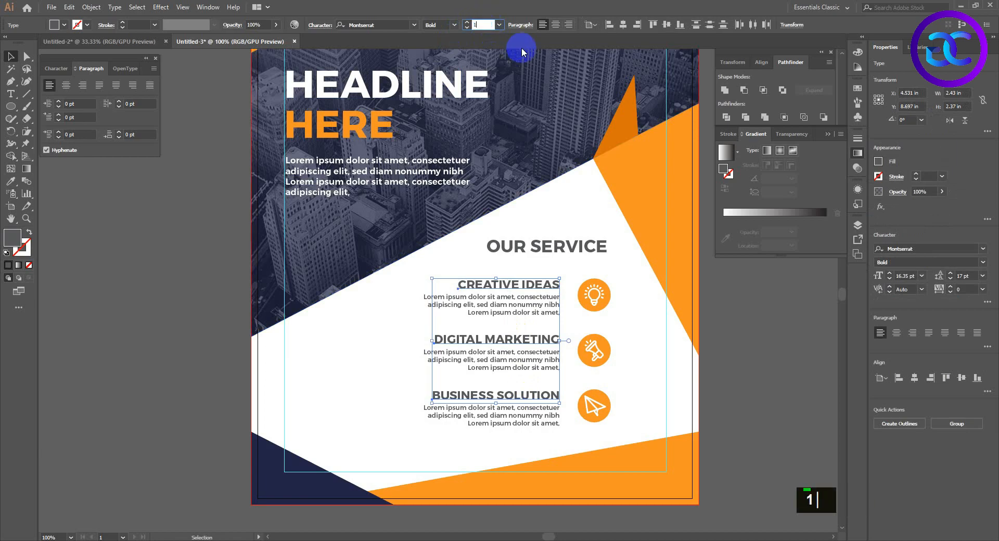
key("Return")
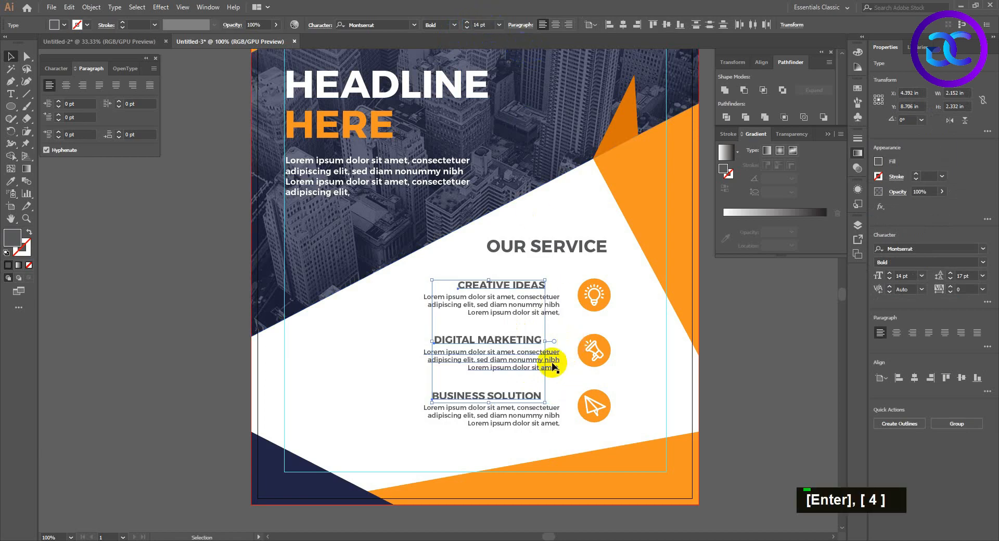
Right-align the three service headings with their paragraphs and shift all of them right by about 0.12 in, closer to the icons.
left_click(552, 366, "shift")
left_click(549, 307, "shift")
left_click(547, 414, "shift")
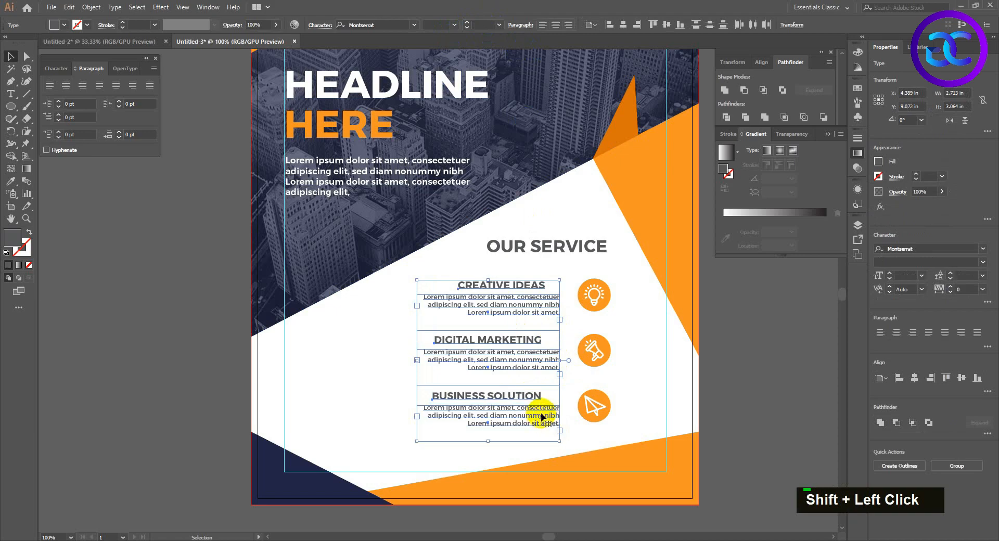
left_click(637, 25)
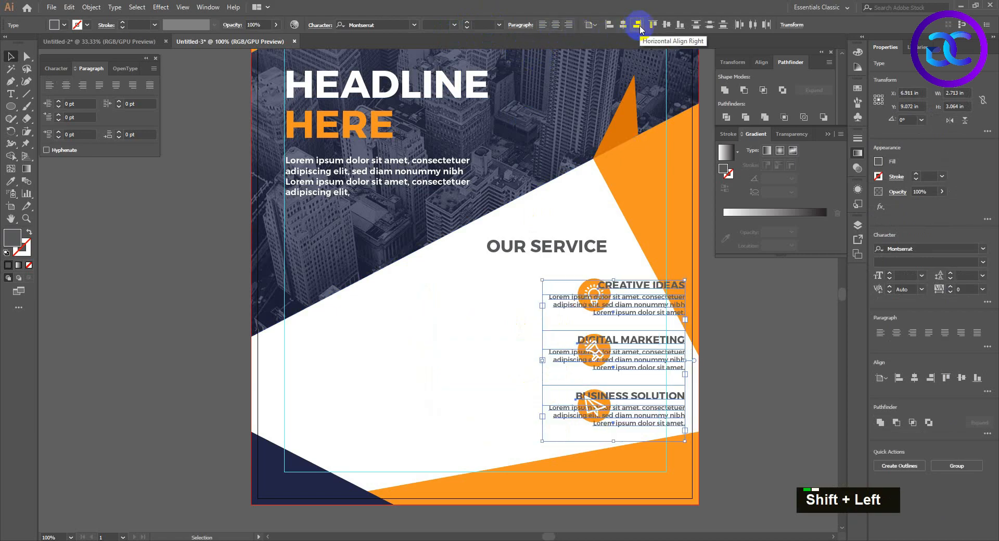
key("shift+Right")
key("Left")
key("Left")
key("Left")
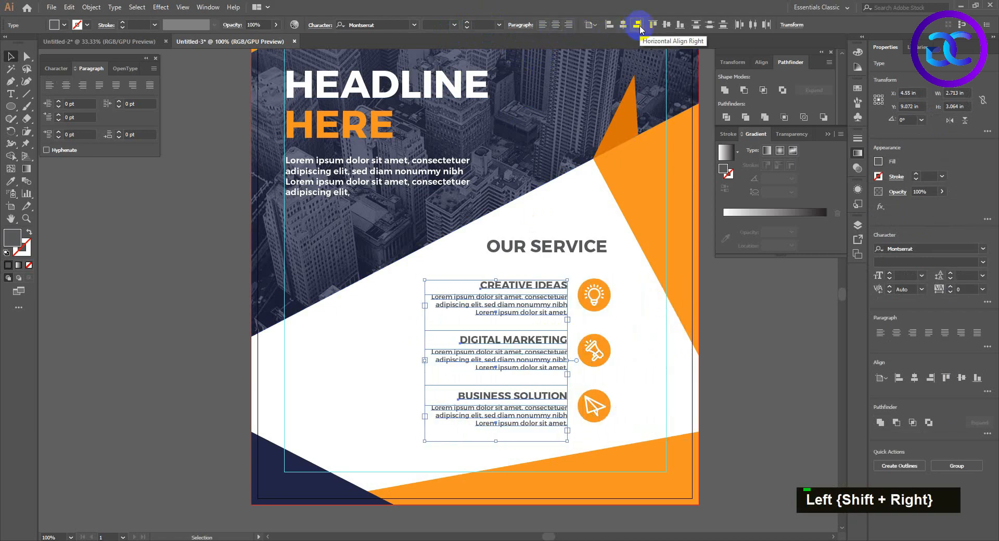
left_click(642, 412)
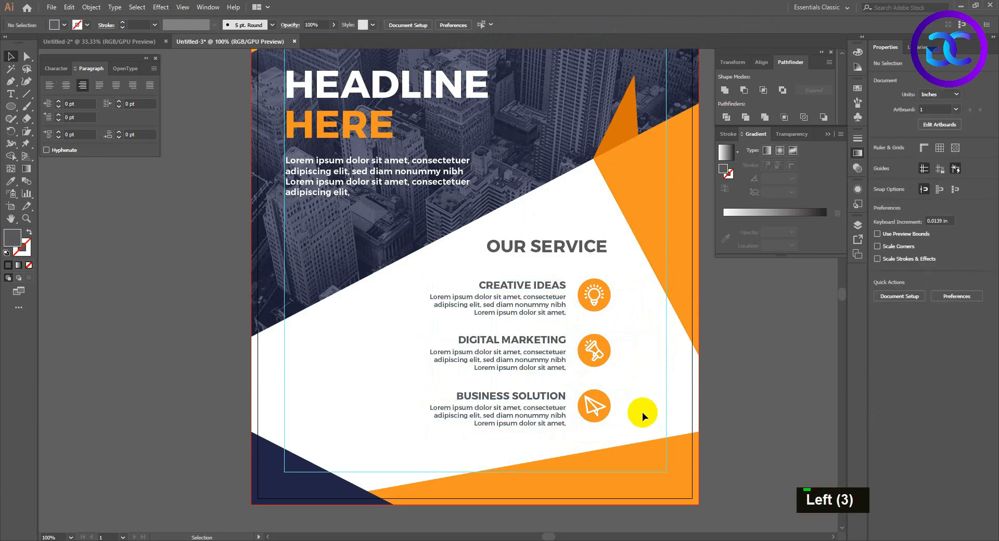
Copy the white phone icon from the Untitled-2 document and paste it into the flyer.
scroll(640, 410, "down", 1, "alt")
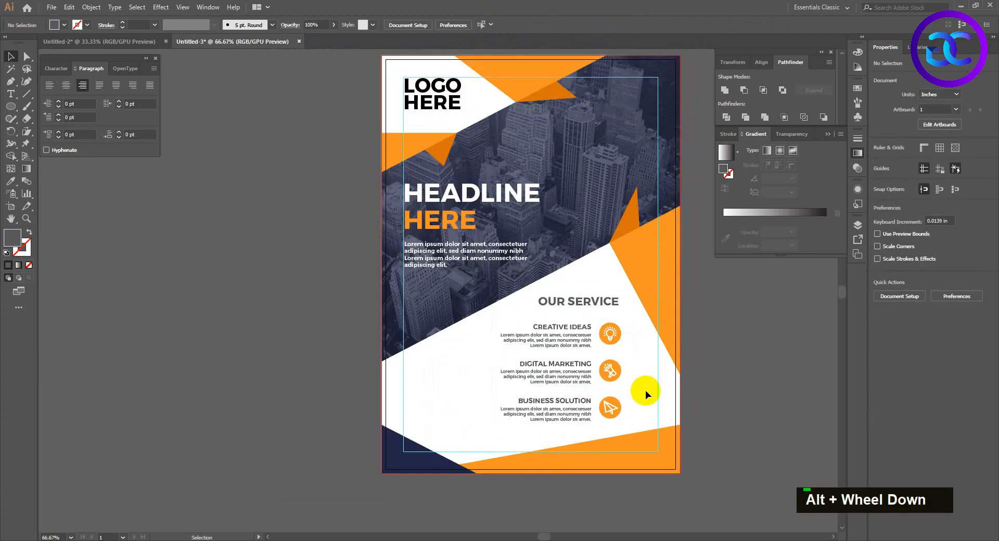
key("space")
left_click_drag(649, 392, 629, 381)
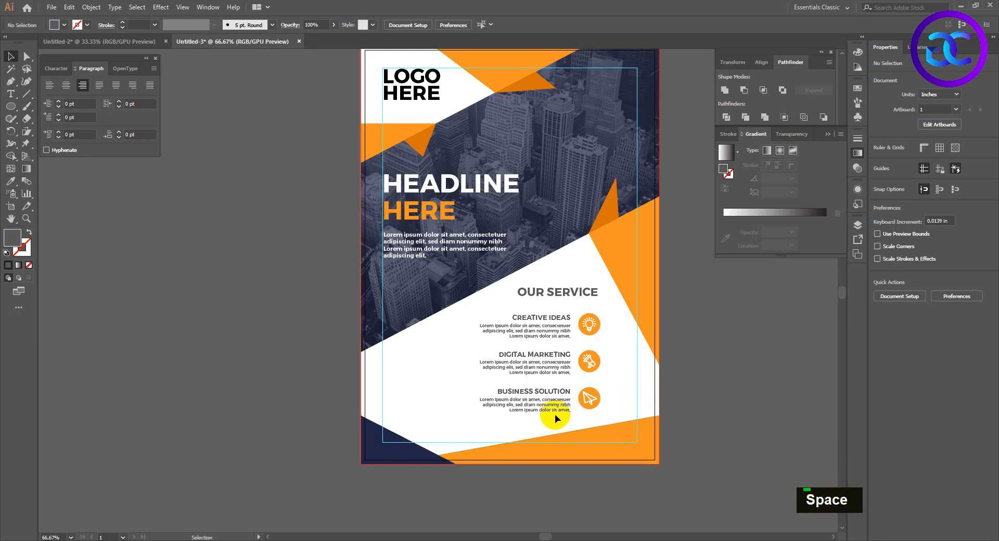
left_click(113, 43)
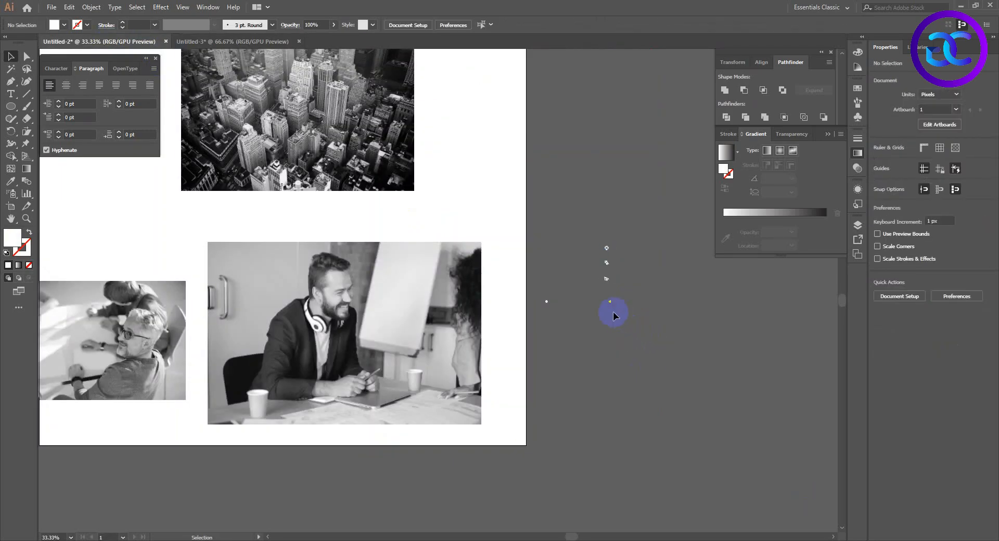
scroll(608, 292, "up", 3, "alt")
double_click(607, 280)
key("ctrl+c")
left_click(233, 42)
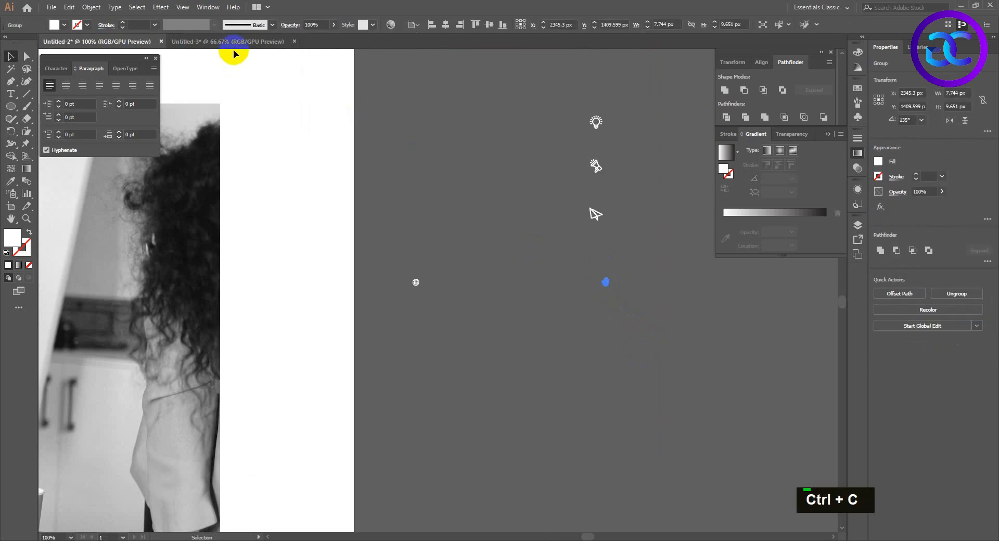
key("ctrl+v")
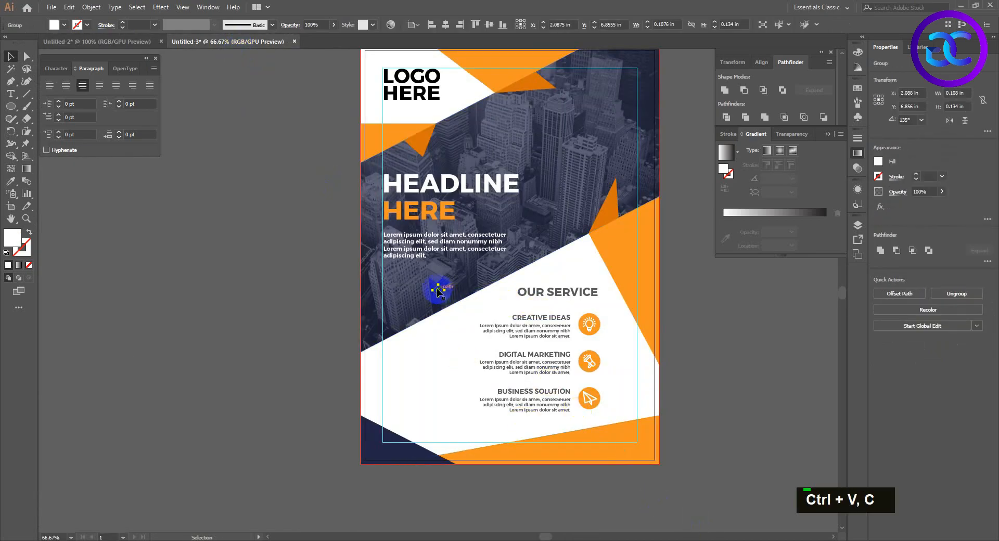
Place the phone icon in the lower orange band, against the flyer's right margin guide.
left_click_drag(438, 289, 631, 438)
left_click(633, 433, "alt+shift")
left_click(676, 468)
Duplicate the BUSINESS SOLUTION heading into the lower orange band and replace its text with the contact phone number.
scroll(678, 475, "up", 3)
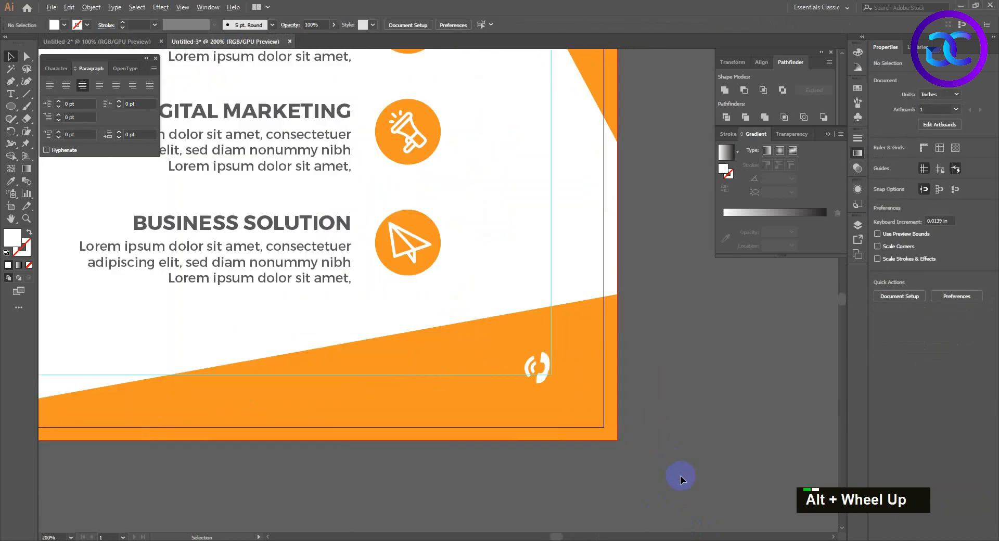
left_click_drag(279, 219, 417, 364)
double_click(421, 362)
type("+1")
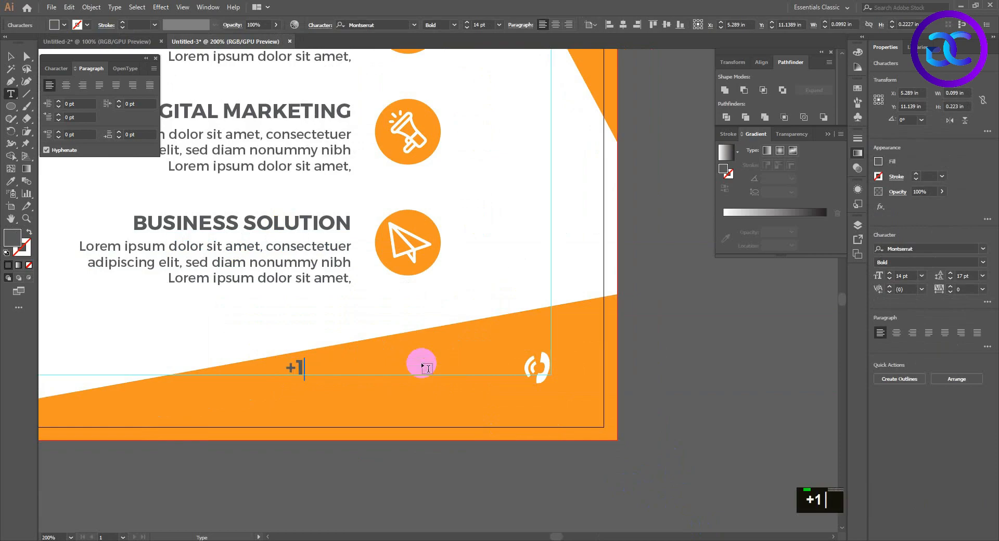
type("11 222 33347")
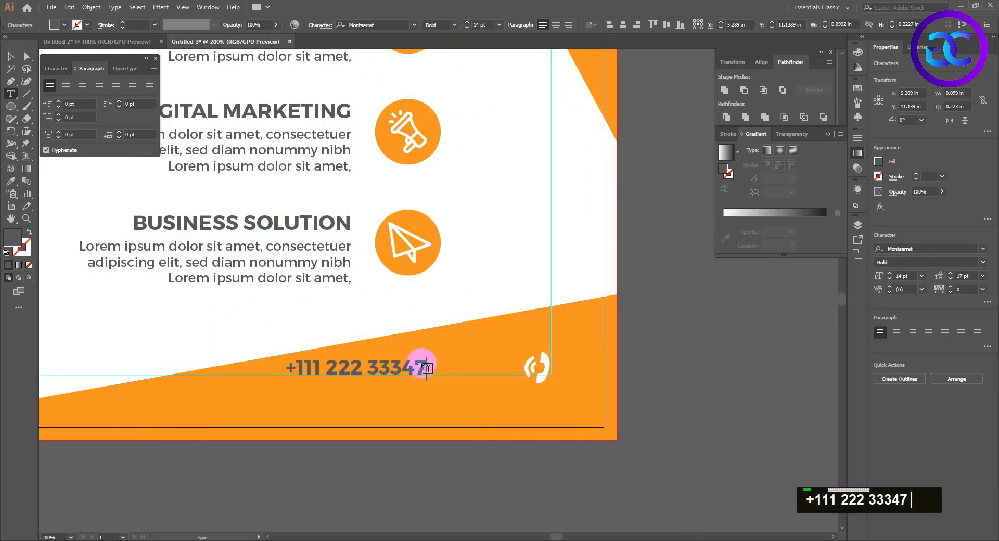
Move the phone number right until it sits beside the phone icon, and recolour it white.
left_click(10, 55)
left_click_drag(412, 369, 495, 368)
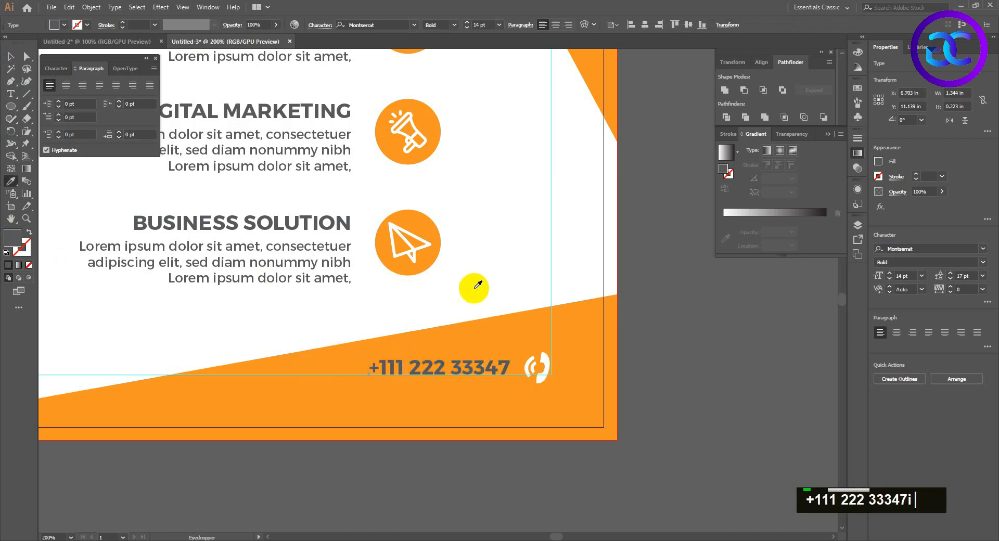
left_click(609, 341)
scroll(682, 386, "down", 2)
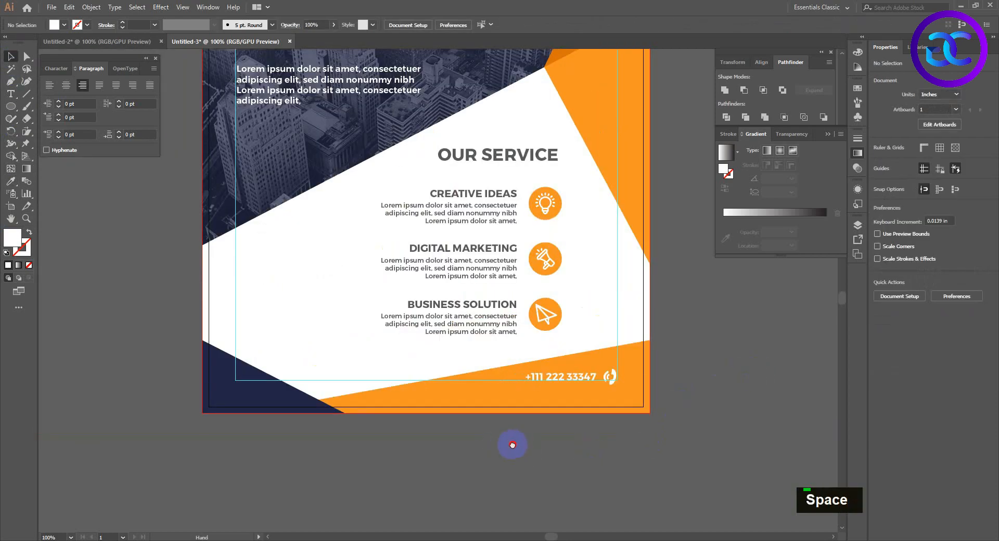
left_click_drag(500, 446, 516, 444)
left_click_drag(504, 314, 504, 383)
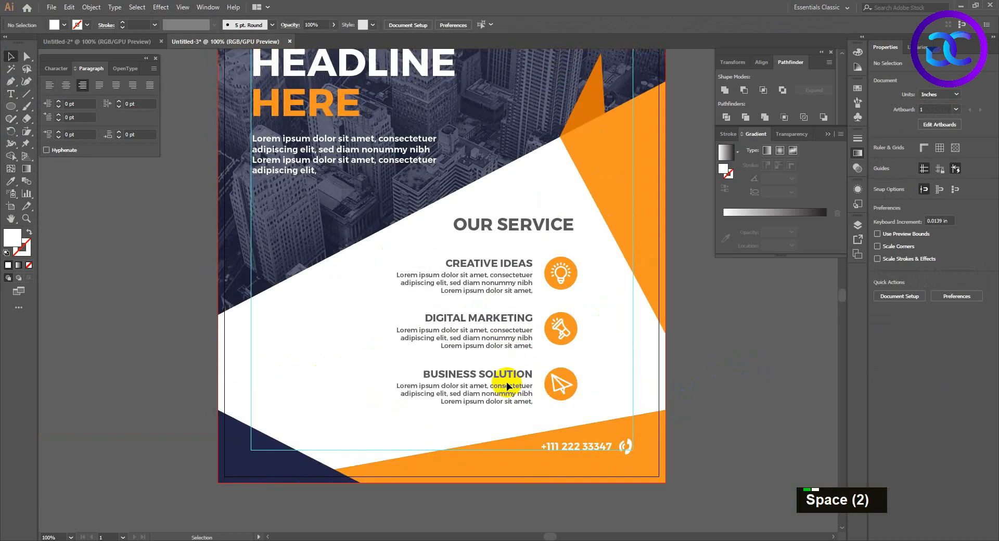
scroll(344, 373, "up", 2)
scroll(344, 373, "up", 1)
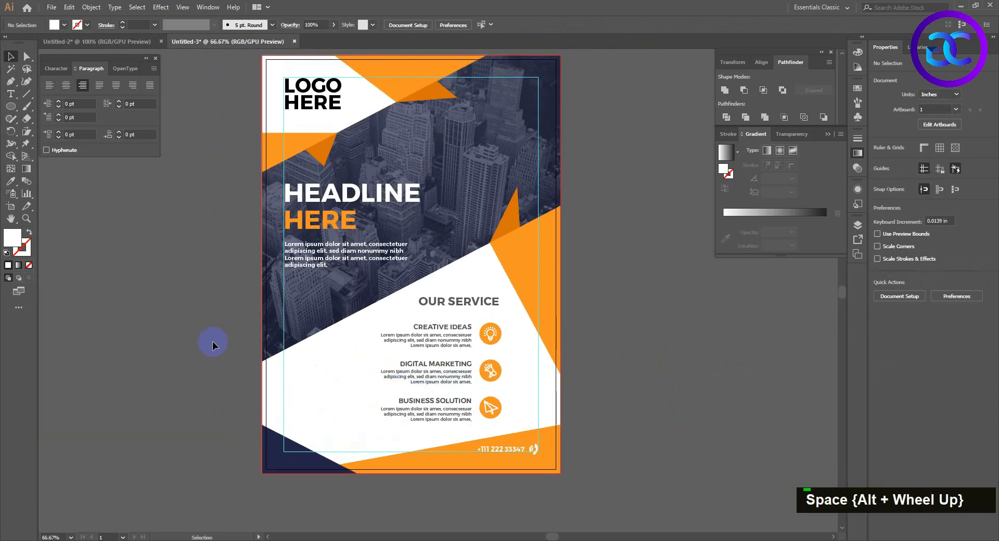
key("space")
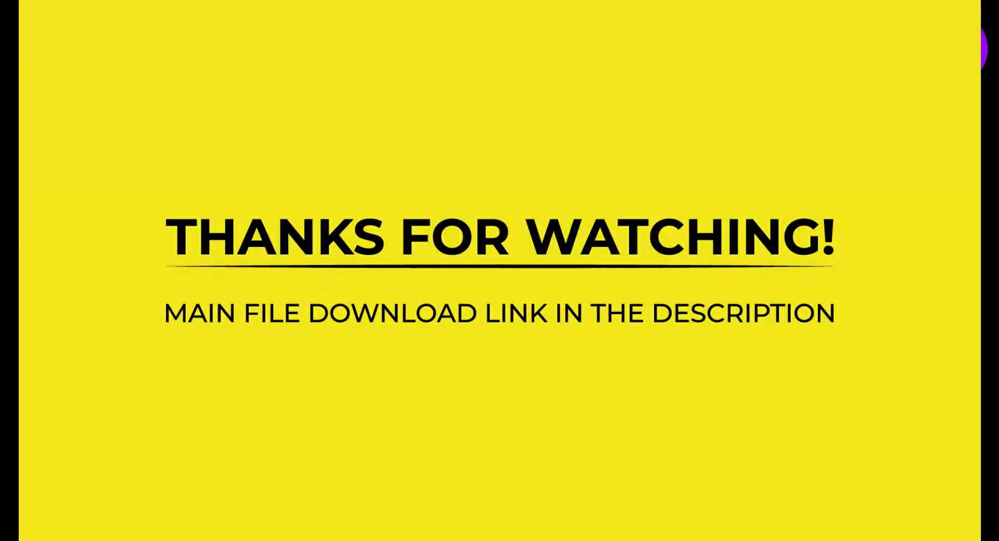